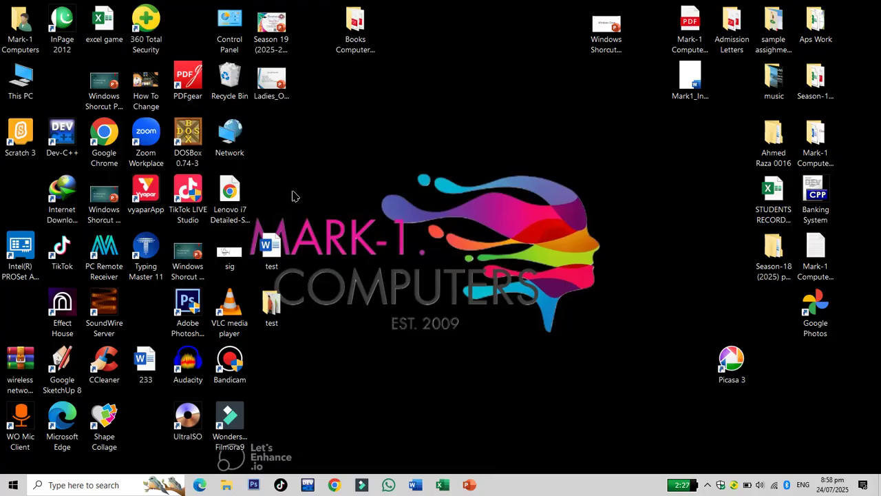
Step: Search for and launch 3D Viewer, dismiss its welcome screen and maximize the window
{"action": "key", "text": "super"}
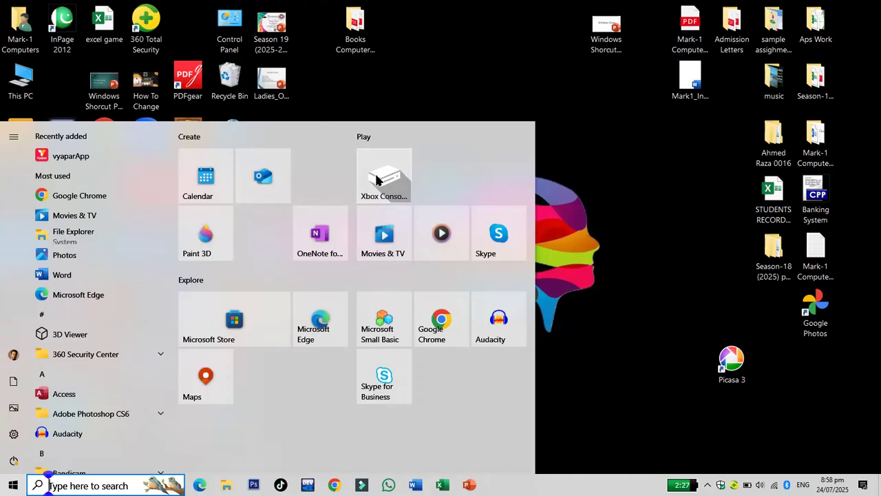
{"action": "mouse_move", "coordinate": [0, 291]}
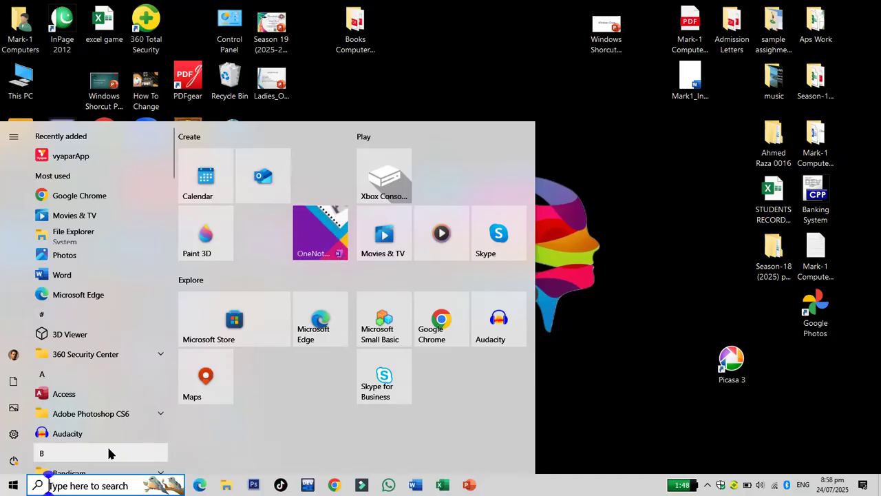
{"action": "type", "text": "3d"}
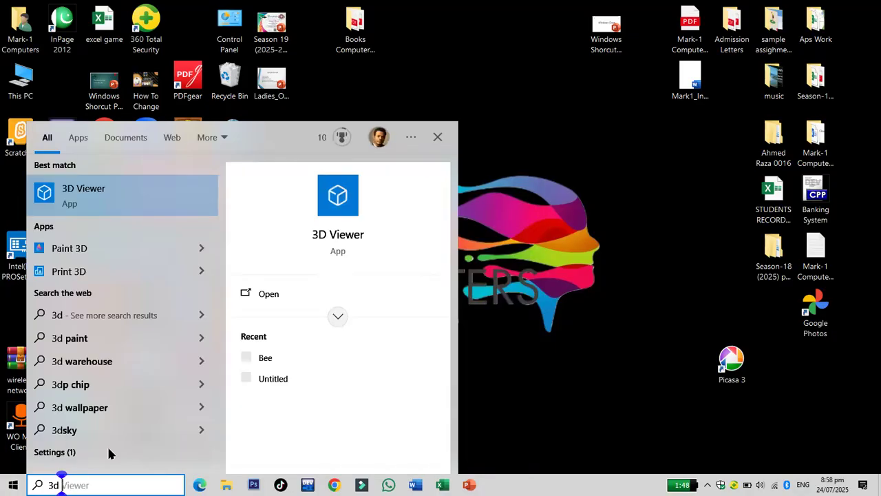
{"action": "left_click", "coordinate": [97, 199]}
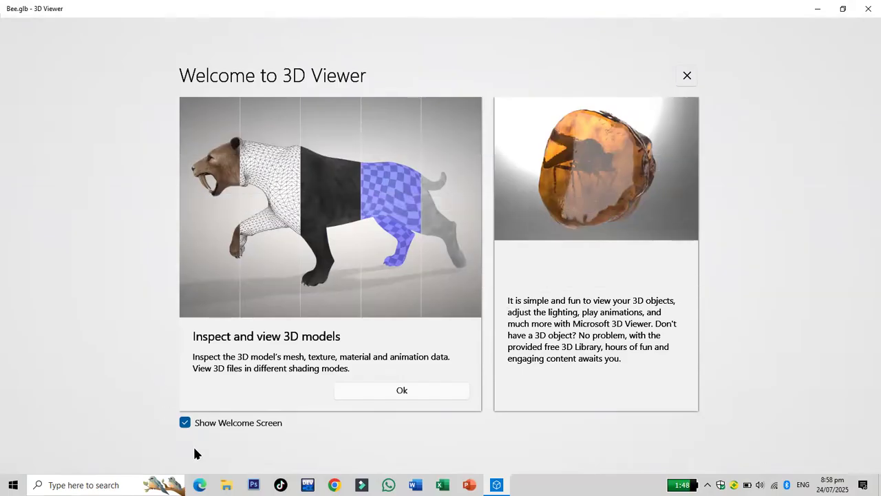
{"action": "left_click", "coordinate": [844, 10]}
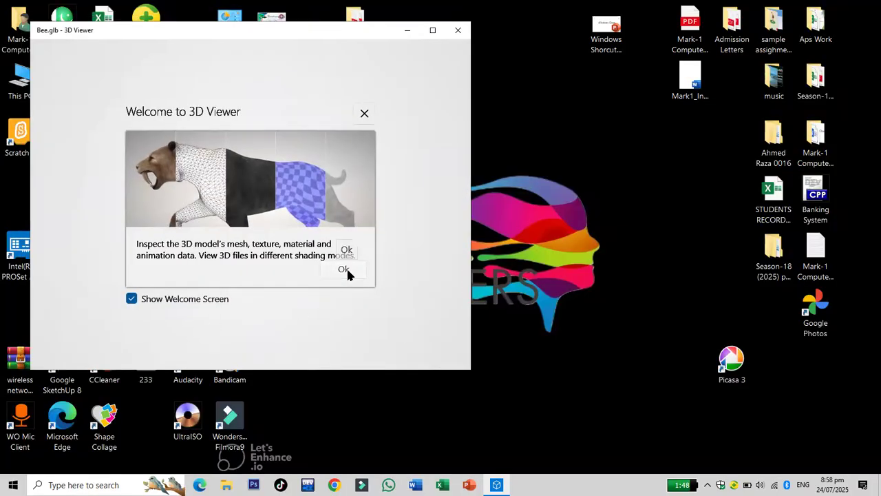
{"action": "key", "text": "Escape"}
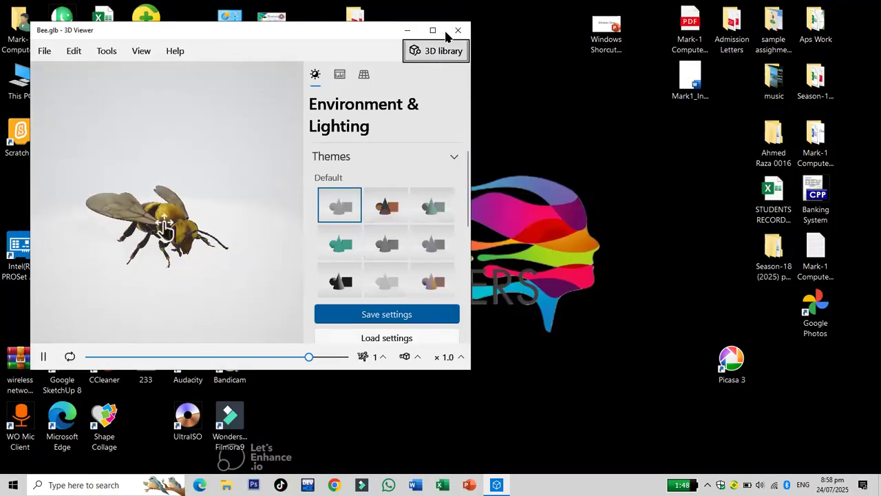
{"action": "left_click", "coordinate": [432, 30]}
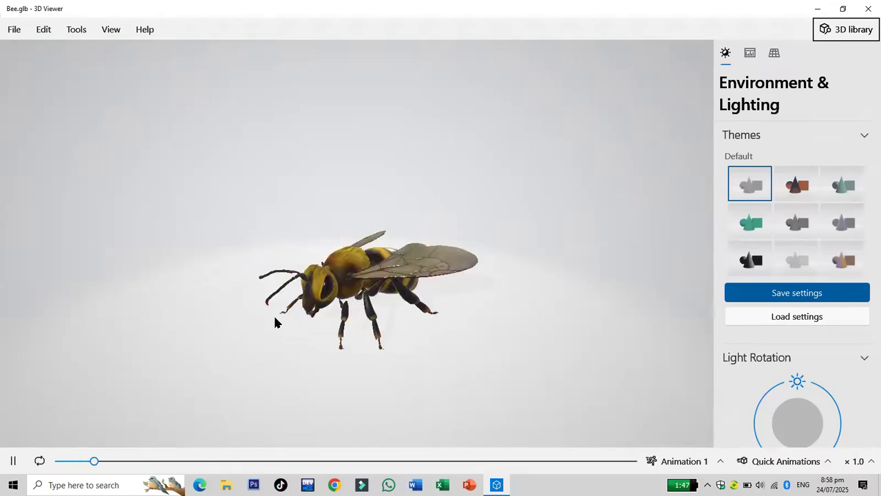
Step: Examine the animated bee model up close and from the side, front, back and underside
{"action": "scroll", "coordinate": [404, 315], "scroll_direction": "up", "scroll_amount": 5}
{"action": "left_click_drag", "start_coordinate": [404, 314], "coordinate": [376, 342]}
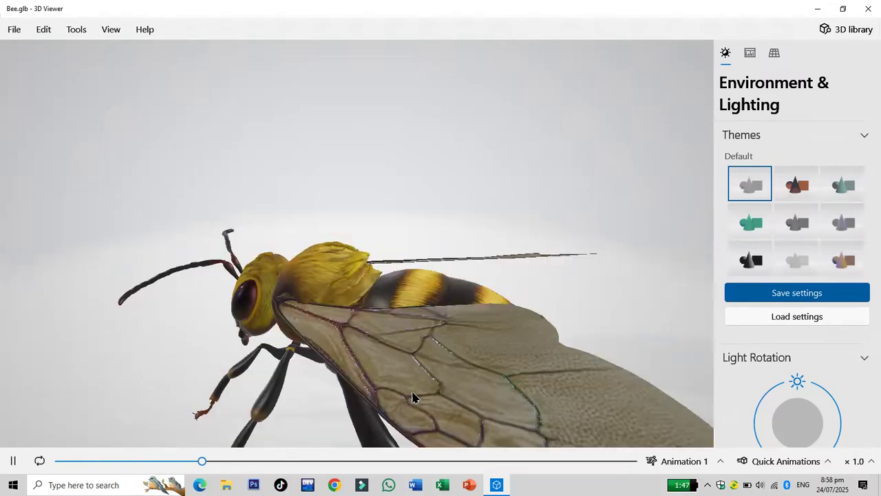
{"action": "scroll", "coordinate": [454, 336], "scroll_direction": "down", "scroll_amount": 5}
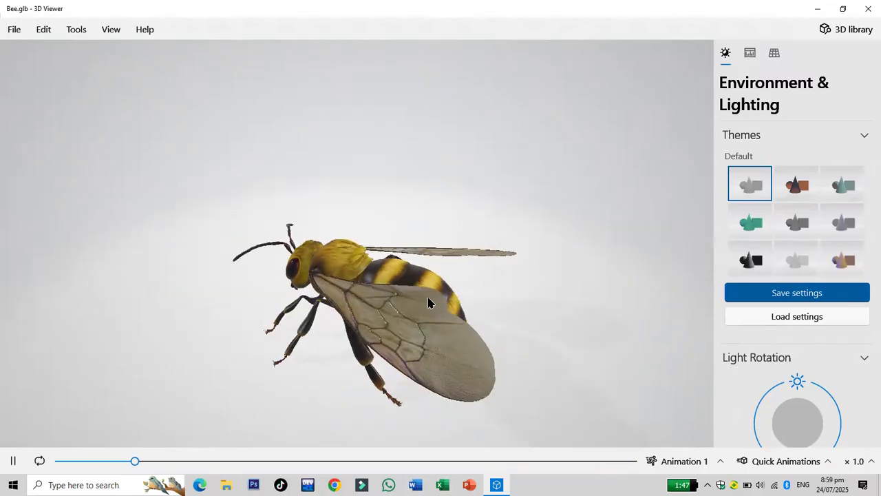
{"action": "mouse_move", "coordinate": [482, 337]}
{"action": "left_mouse_down"}
{"action": "mouse_move", "coordinate": [507, 278]}
{"action": "mouse_move", "coordinate": [470, 356]}
{"action": "mouse_move", "coordinate": [492, 315]}
{"action": "mouse_move", "coordinate": [383, 393]}
{"action": "mouse_move", "coordinate": [403, 354]}
{"action": "mouse_move", "coordinate": [388, 337]}
{"action": "mouse_move", "coordinate": [420, 350]}
{"action": "mouse_move", "coordinate": [417, 250]}
{"action": "mouse_move", "coordinate": [393, 265]}
{"action": "mouse_move", "coordinate": [414, 285]}
{"action": "left_mouse_up"}
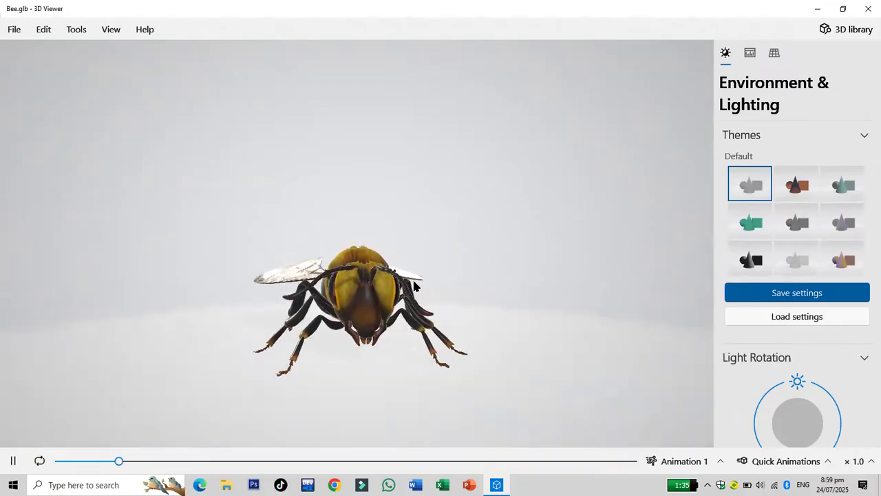
{"action": "mouse_move", "coordinate": [358, 396]}
{"action": "left_mouse_down"}
{"action": "mouse_move", "coordinate": [388, 359]}
{"action": "mouse_move", "coordinate": [371, 355]}
{"action": "mouse_move", "coordinate": [349, 312]}
{"action": "mouse_move", "coordinate": [375, 317]}
{"action": "mouse_move", "coordinate": [367, 362]}
{"action": "left_mouse_up"}
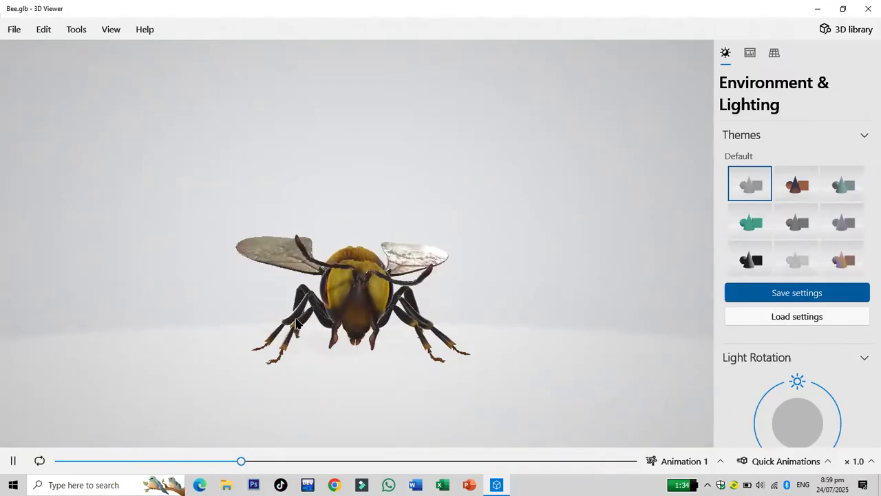
{"action": "left_click_drag", "start_coordinate": [595, 338], "coordinate": [165, 381]}
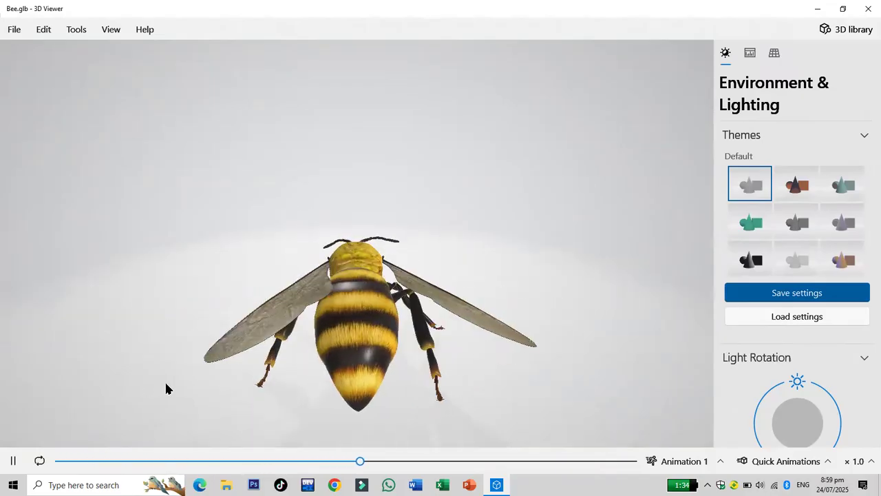
{"action": "left_click_drag", "start_coordinate": [379, 389], "coordinate": [382, 305]}
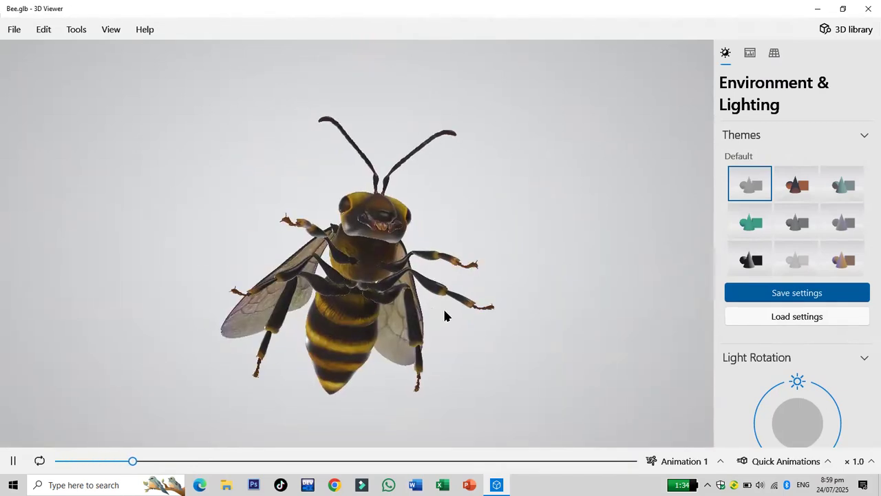
{"action": "left_click_drag", "start_coordinate": [461, 335], "coordinate": [533, 380]}
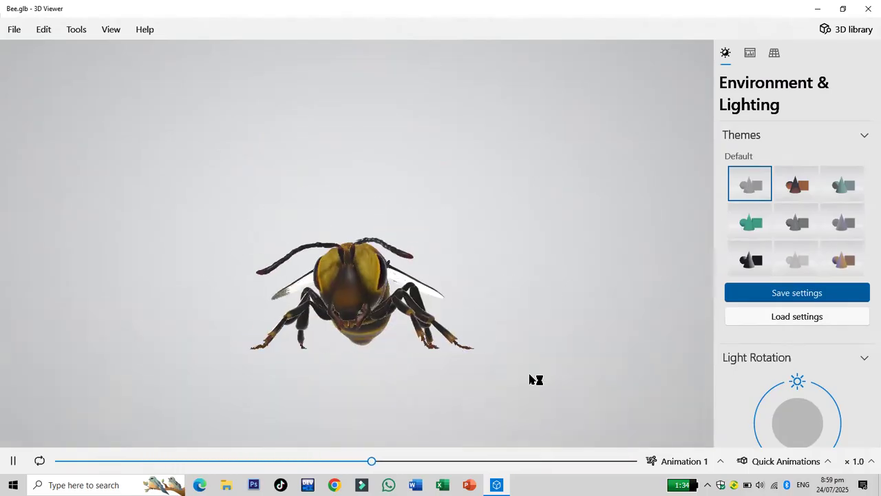
Step: Preview the other lighting themes on the bee one by one, ending with the orange and purple theme applied
{"action": "left_click", "coordinate": [801, 191]}
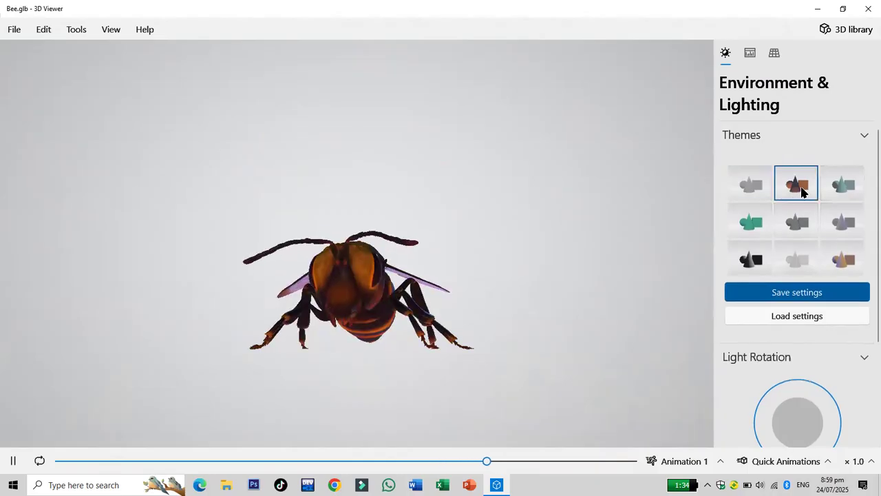
{"action": "left_click_drag", "start_coordinate": [510, 322], "coordinate": [620, 321]}
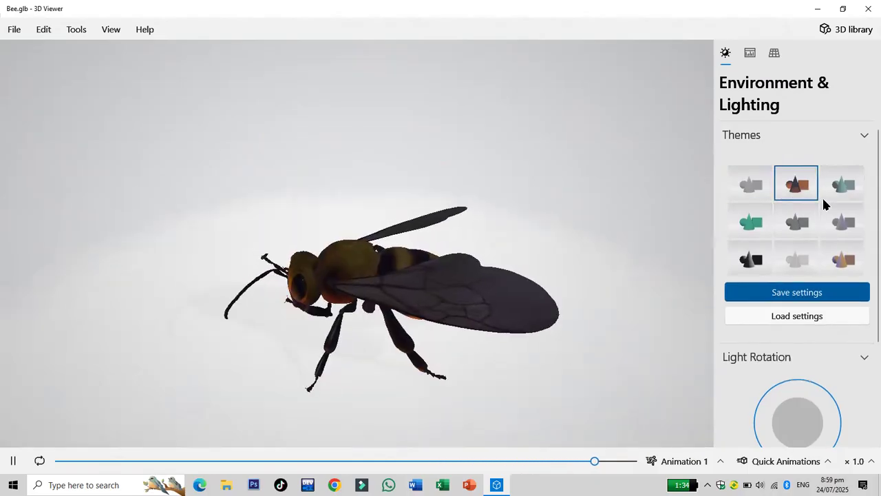
{"action": "left_click", "coordinate": [854, 196]}
{"action": "left_click_drag", "start_coordinate": [535, 259], "coordinate": [564, 250]}
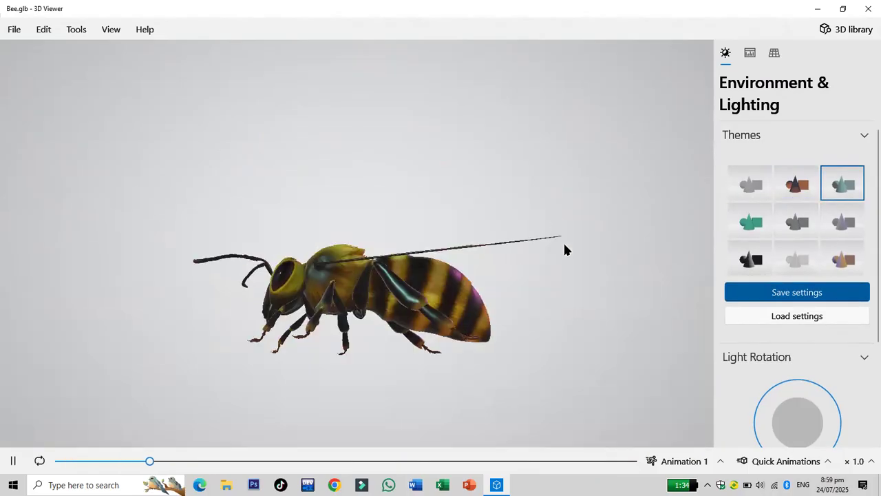
{"action": "left_click", "coordinate": [760, 232]}
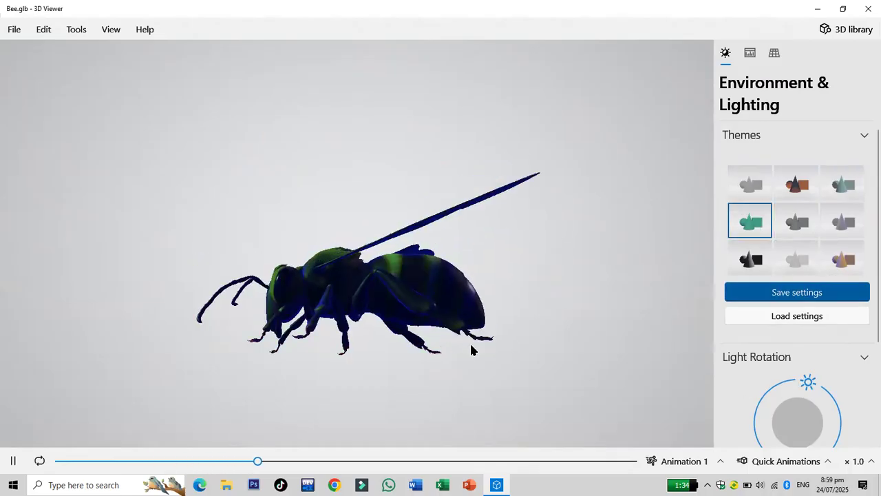
{"action": "left_click", "coordinate": [796, 231]}
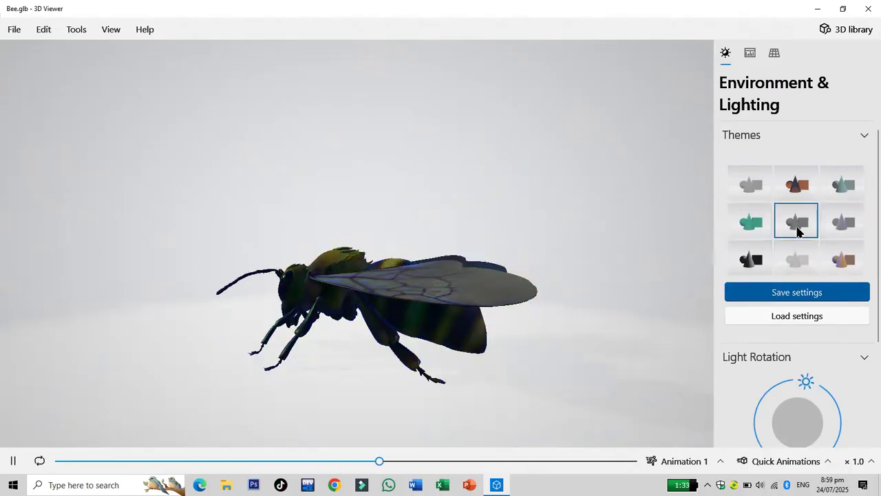
{"action": "left_click_drag", "start_coordinate": [417, 417], "coordinate": [458, 395]}
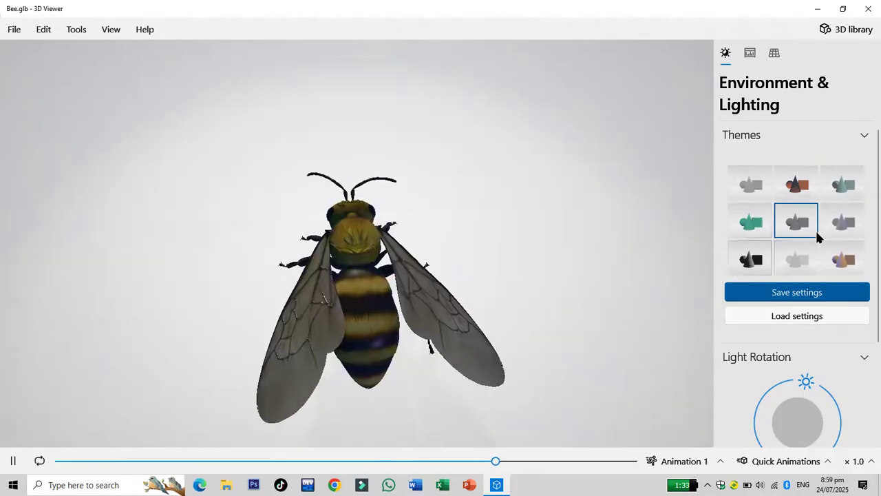
{"action": "left_click", "coordinate": [854, 227]}
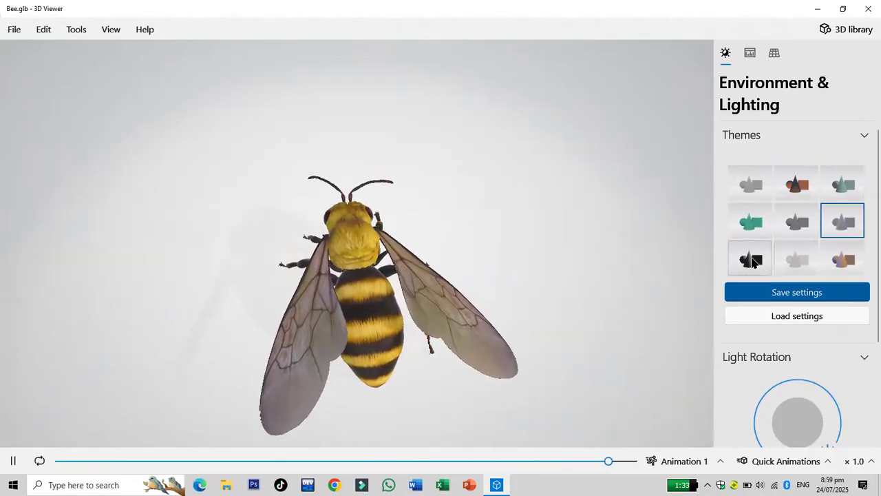
{"action": "left_click", "coordinate": [755, 262]}
{"action": "left_click", "coordinate": [795, 264]}
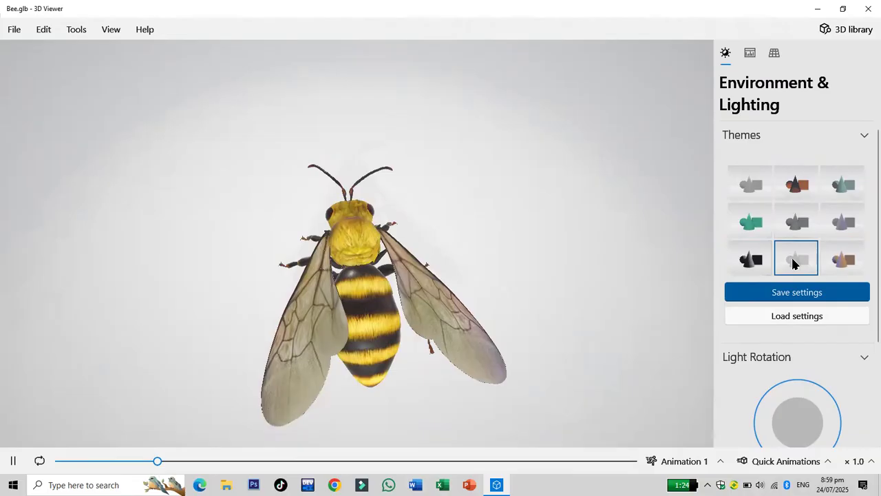
{"action": "left_click", "coordinate": [841, 263]}
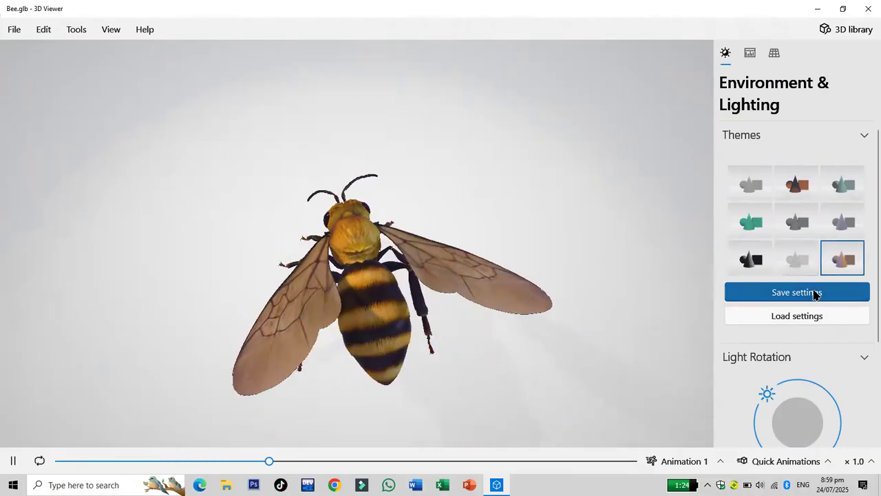
Step: Rotate the scene light around the bee to the opposite side of the Light Rotation dial
{"action": "scroll", "coordinate": [814, 293], "scroll_direction": "down", "scroll_amount": 1}
{"action": "scroll", "coordinate": [812, 286], "scroll_direction": "down", "scroll_amount": 2}
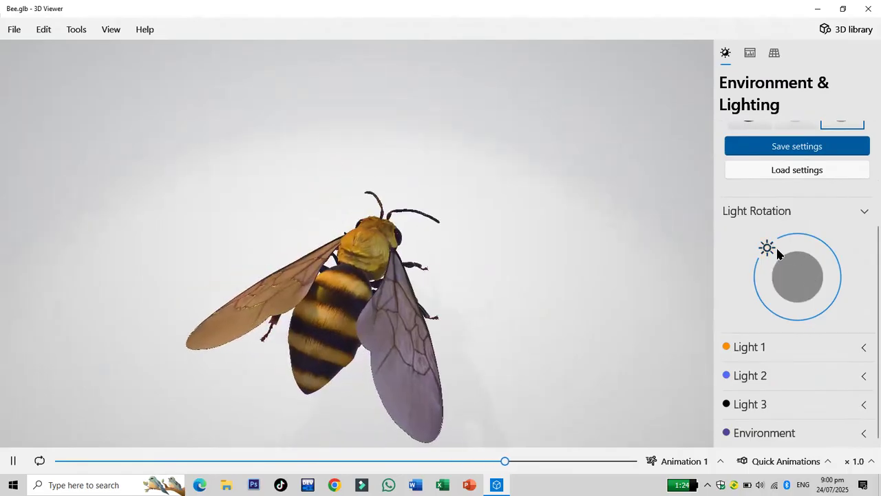
{"action": "mouse_move", "coordinate": [767, 249]}
{"action": "left_mouse_down"}
{"action": "mouse_move", "coordinate": [782, 229]}
{"action": "mouse_move", "coordinate": [777, 238]}
{"action": "left_mouse_up"}
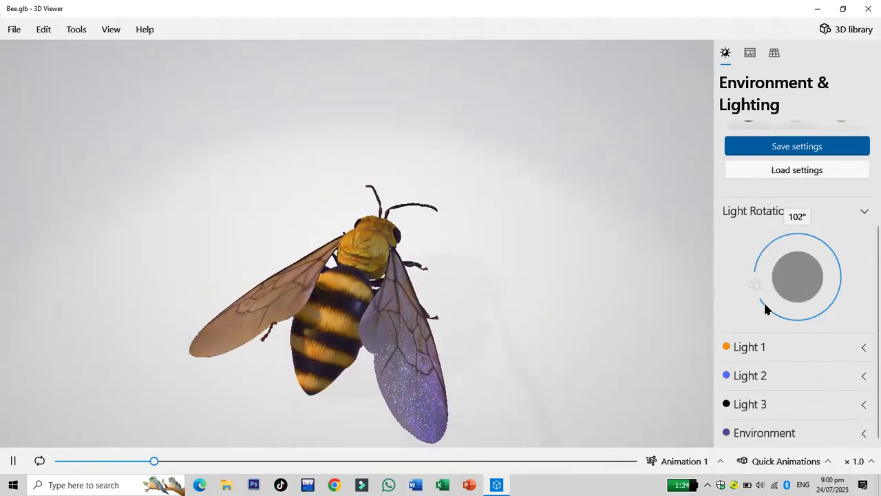
{"action": "left_click_drag", "start_coordinate": [799, 349], "coordinate": [830, 282]}
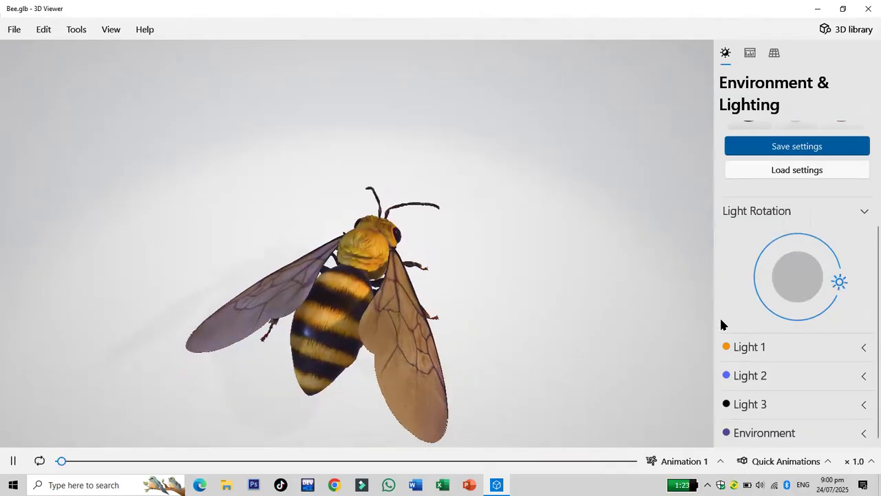
Step: Collapse the Themes section and set the Environment light's saturation to 46 and hue to 77
{"action": "scroll", "coordinate": [734, 254], "scroll_direction": "up", "scroll_amount": 3}
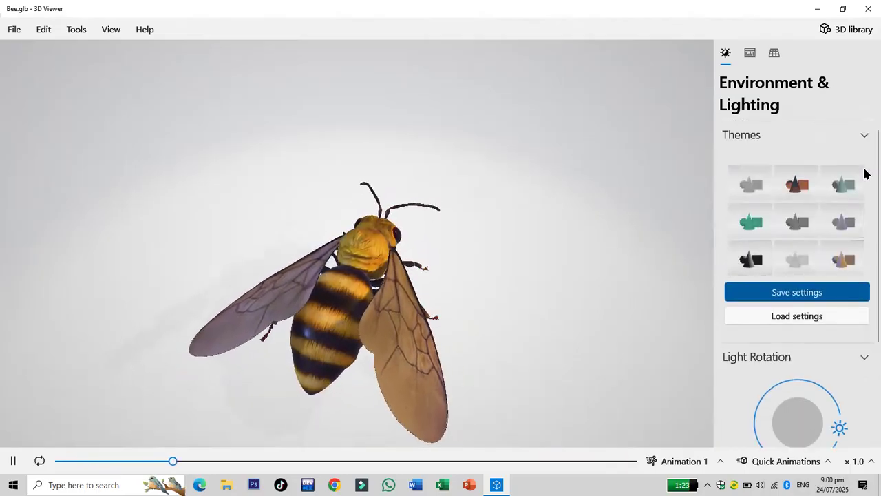
{"action": "left_click", "coordinate": [865, 137]}
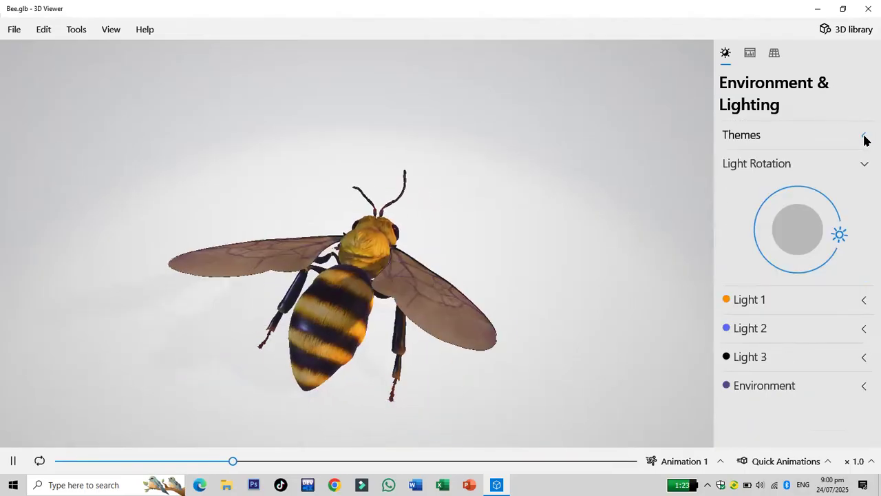
{"action": "left_click", "coordinate": [820, 391]}
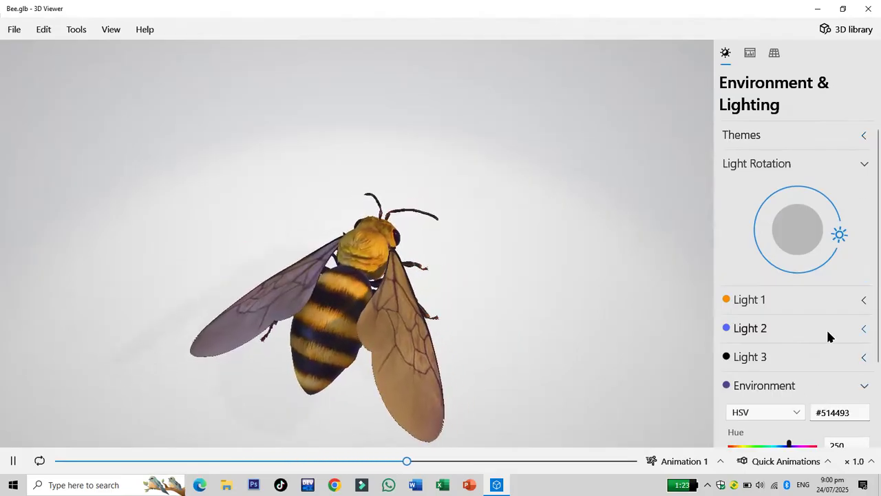
{"action": "scroll", "coordinate": [829, 335], "scroll_direction": "down", "scroll_amount": 3}
{"action": "left_click_drag", "start_coordinate": [787, 375], "coordinate": [769, 372]}
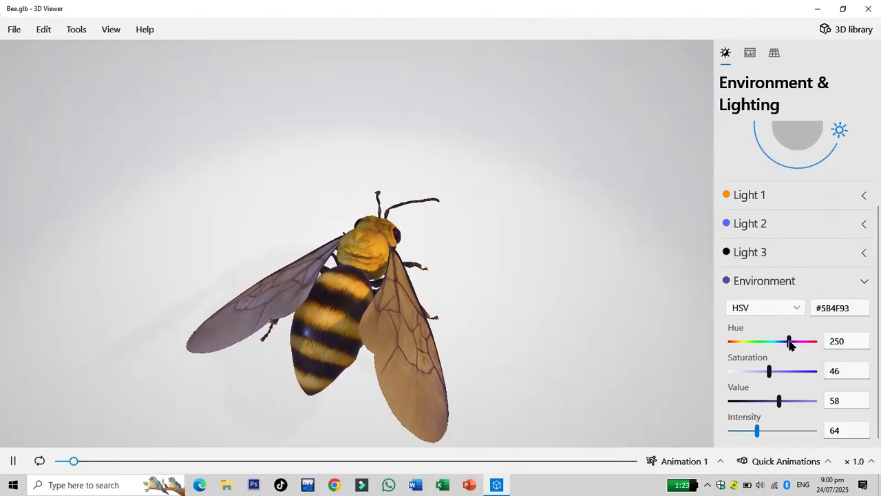
{"action": "mouse_move", "coordinate": [749, 332]}
{"action": "left_mouse_down"}
{"action": "mouse_move", "coordinate": [807, 341]}
{"action": "mouse_move", "coordinate": [748, 342]}
{"action": "left_mouse_up"}
{"action": "left_click_drag", "start_coordinate": [507, 353], "coordinate": [610, 347]}
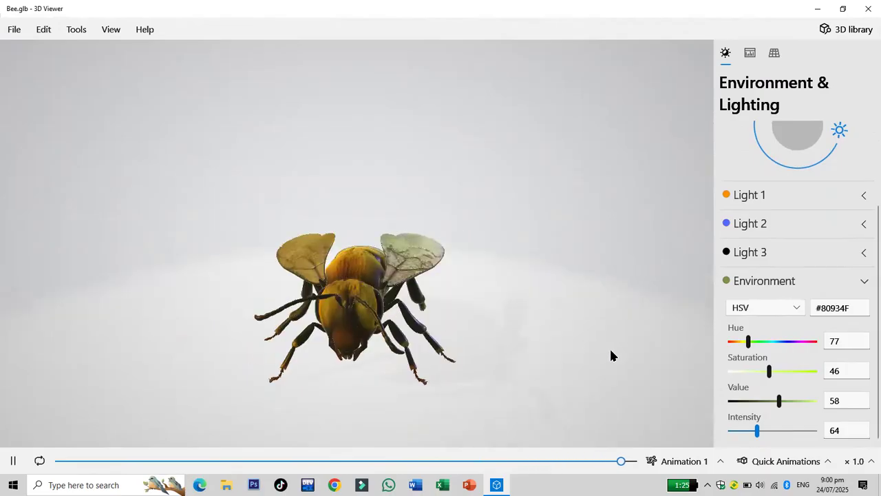
Step: Expand the colour settings of Light 1 and view the bee's lighting up close and from farther away
{"action": "left_click", "coordinate": [779, 253]}
{"action": "left_click", "coordinate": [778, 252]}
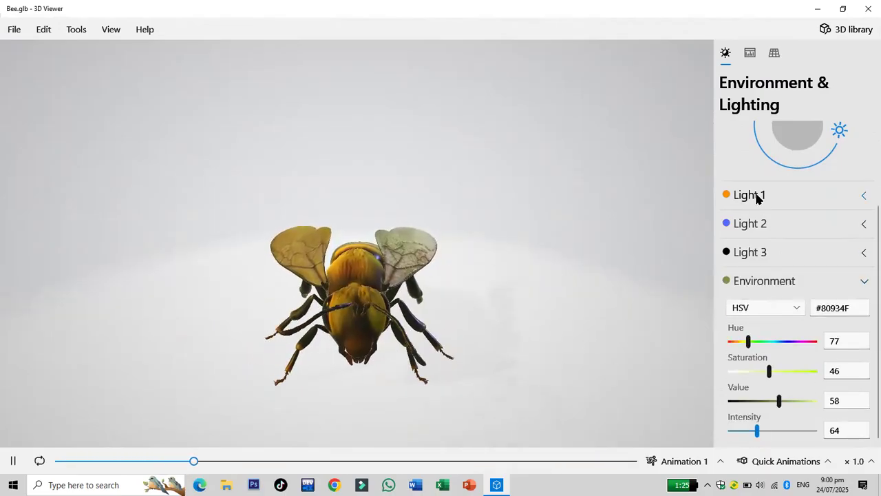
{"action": "left_click", "coordinate": [756, 196]}
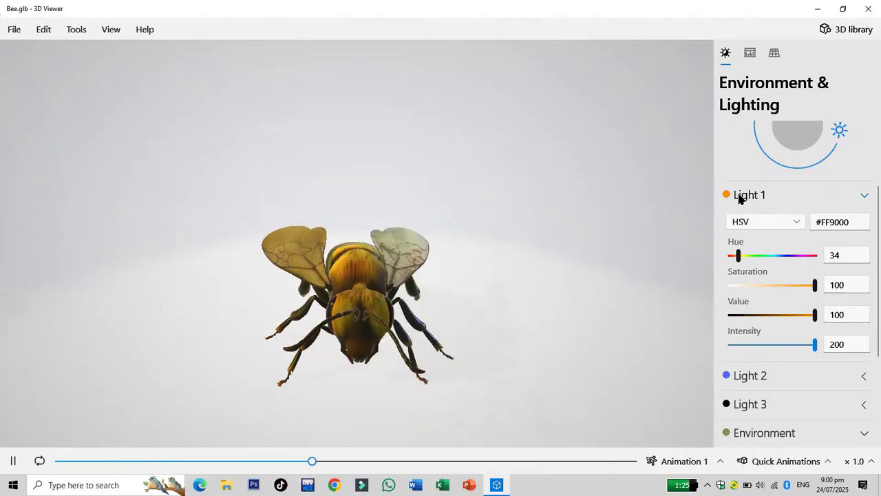
{"action": "scroll", "coordinate": [714, 342], "scroll_direction": "up", "scroll_amount": 3}
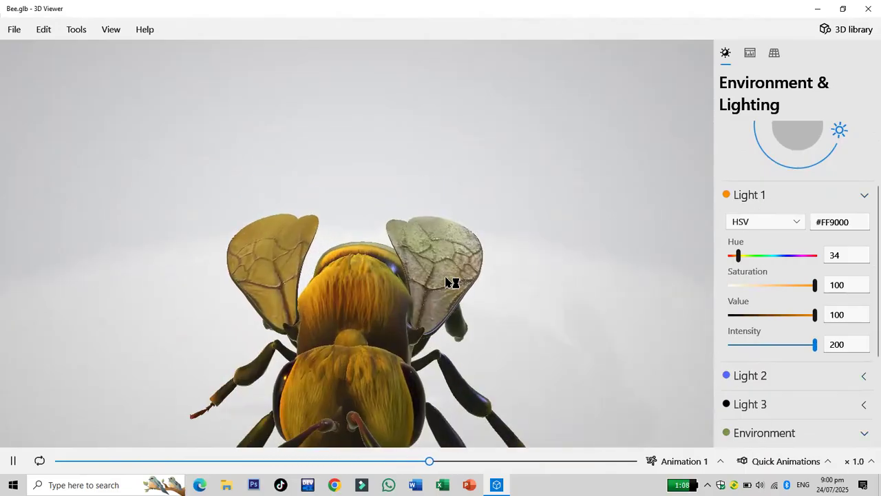
{"action": "scroll", "coordinate": [498, 289], "scroll_direction": "down", "scroll_amount": 5}
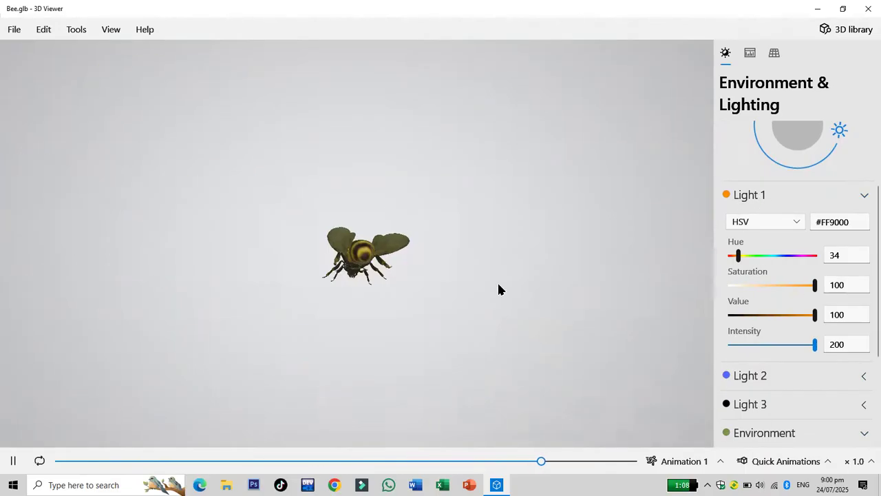
Step: Orbit around the bee and zoom in to examine its lighting from the side and the front
{"action": "left_click_drag", "start_coordinate": [473, 290], "coordinate": [504, 341]}
{"action": "scroll", "coordinate": [405, 250], "scroll_direction": "up", "scroll_amount": 2}
{"action": "scroll", "coordinate": [403, 265], "scroll_direction": "up", "scroll_amount": 2}
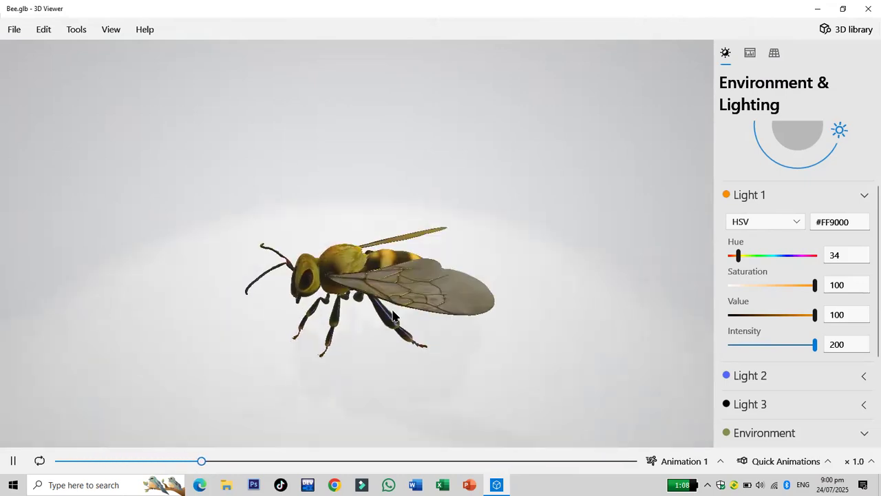
{"action": "scroll", "coordinate": [446, 234], "scroll_direction": "up", "scroll_amount": 3}
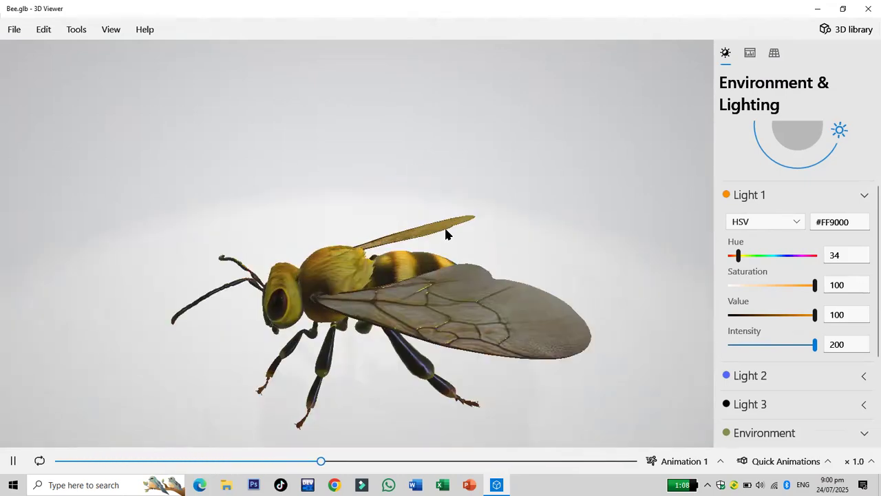
{"action": "left_click_drag", "start_coordinate": [360, 375], "coordinate": [402, 363]}
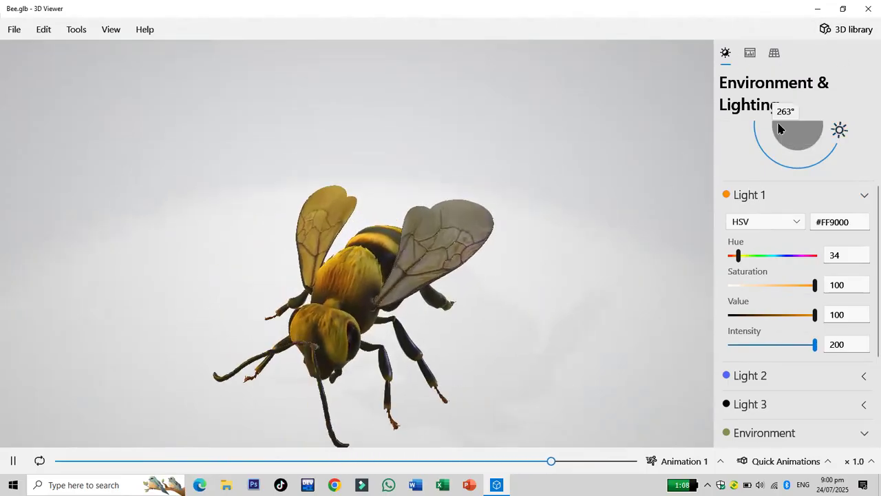
Step: Display the bee's triangle mesh in Stats & Shading and inspect the wireframe up close and from above
{"action": "left_click", "coordinate": [755, 57]}
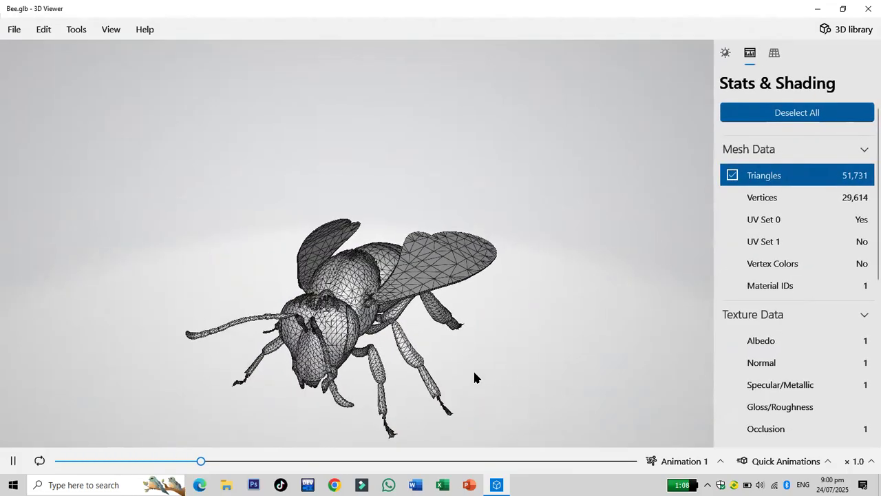
{"action": "scroll", "coordinate": [463, 326], "scroll_direction": "up", "scroll_amount": 5}
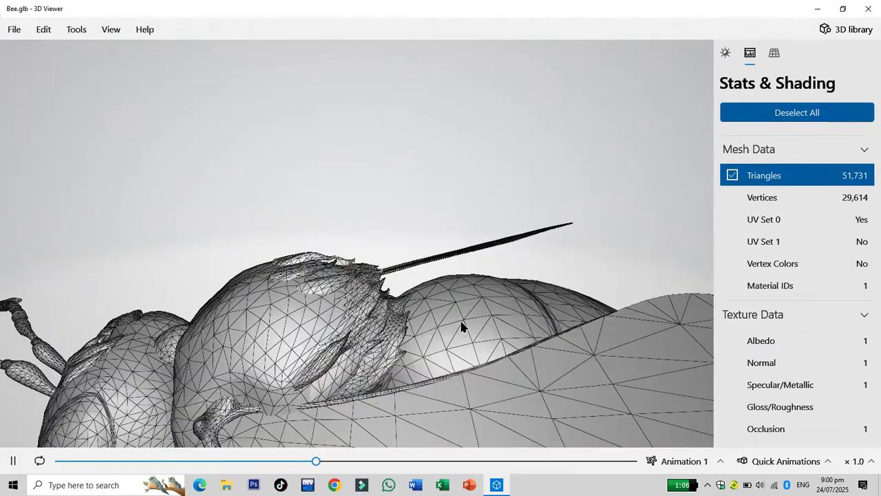
{"action": "scroll", "coordinate": [455, 417], "scroll_direction": "down", "scroll_amount": 5}
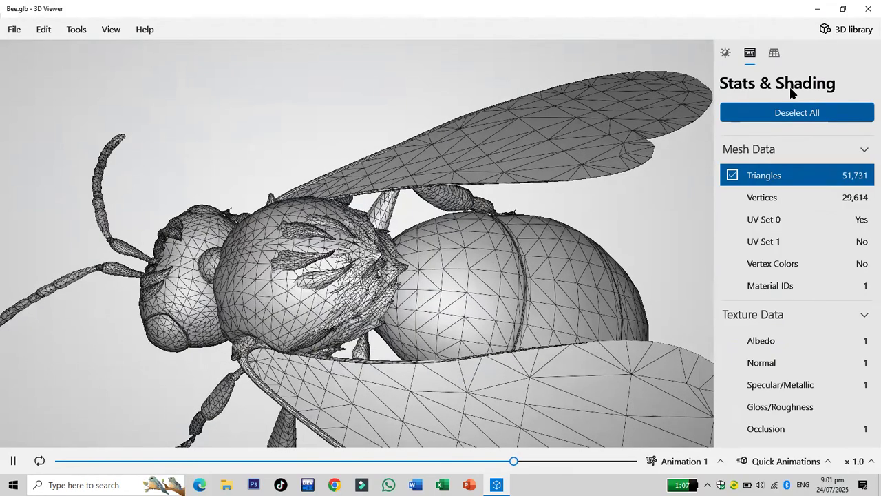
Step: Show the Grid & Views settings, preview the bee in several preset views including Cavalier, and orbit around it
{"action": "left_click", "coordinate": [774, 54]}
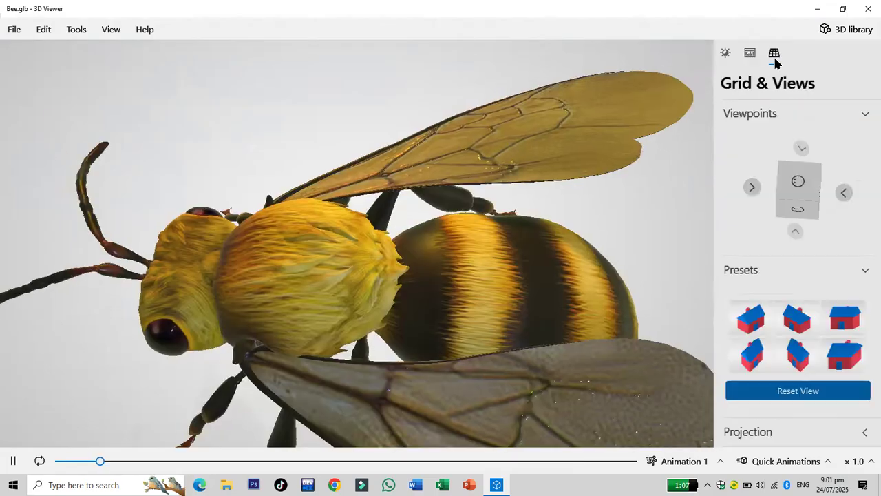
{"action": "left_click", "coordinate": [796, 318]}
{"action": "left_click", "coordinate": [840, 352]}
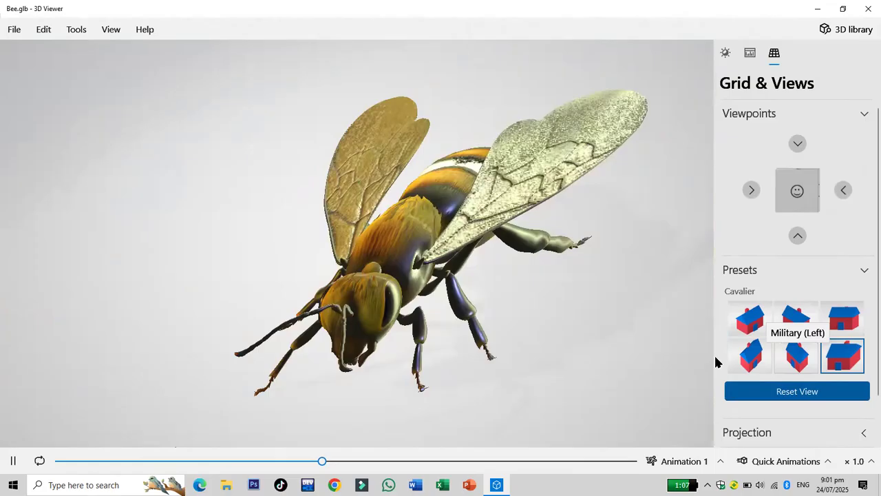
{"action": "left_click", "coordinate": [797, 354]}
{"action": "left_click", "coordinate": [734, 357]}
{"action": "left_click_drag", "start_coordinate": [573, 369], "coordinate": [317, 360]}
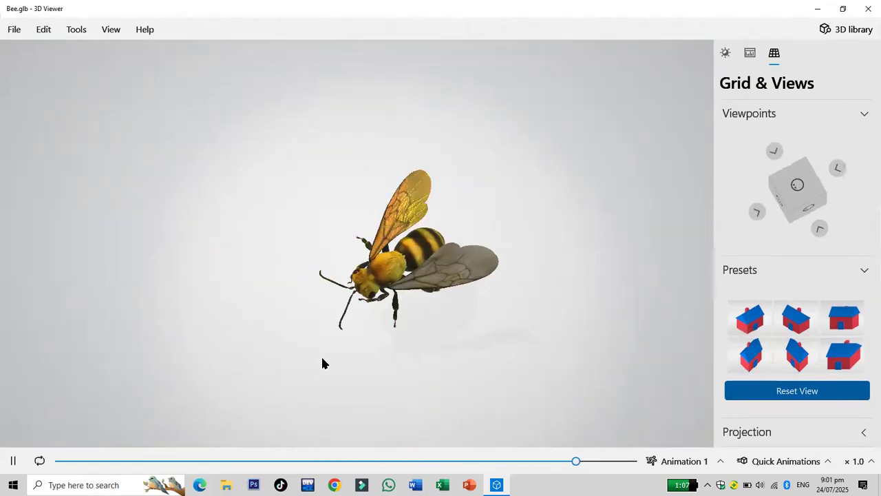
Step: Browse the All Animated Models collection in the 3D library and load the Pirate parrot model
{"action": "left_click", "coordinate": [861, 31]}
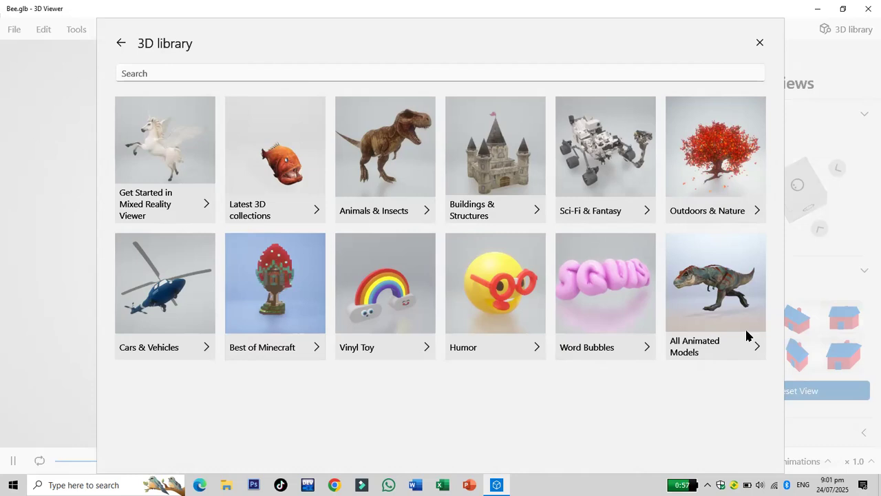
{"action": "left_click", "coordinate": [761, 346]}
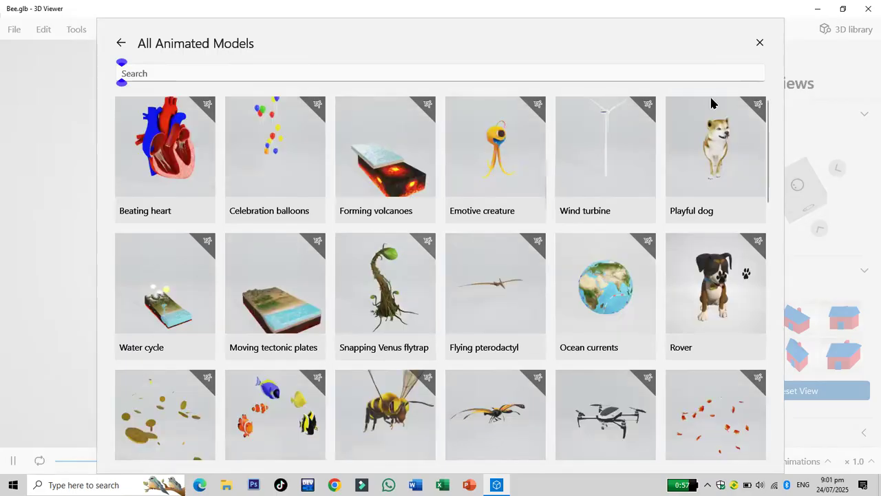
{"action": "scroll", "coordinate": [533, 258], "scroll_direction": "down", "scroll_amount": 5}
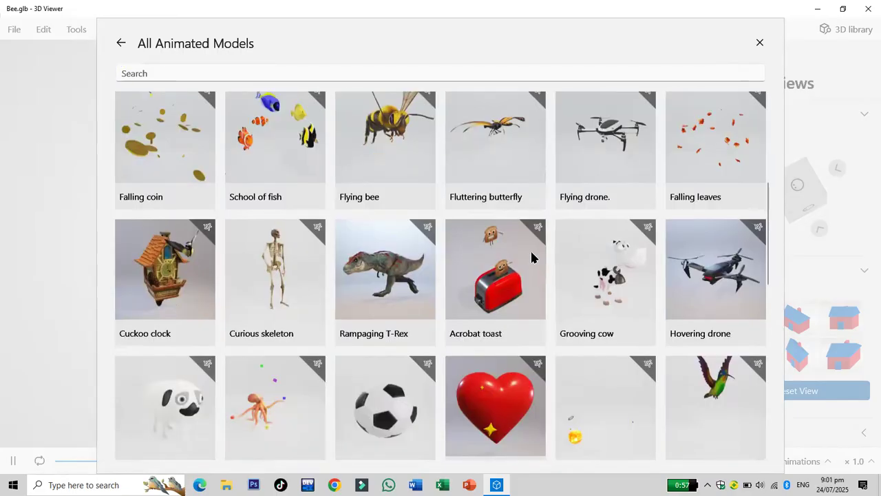
{"action": "scroll", "coordinate": [530, 258], "scroll_direction": "down", "scroll_amount": 5}
{"action": "scroll", "coordinate": [531, 258], "scroll_direction": "down", "scroll_amount": 5}
{"action": "scroll", "coordinate": [406, 268], "scroll_direction": "up", "scroll_amount": 5}
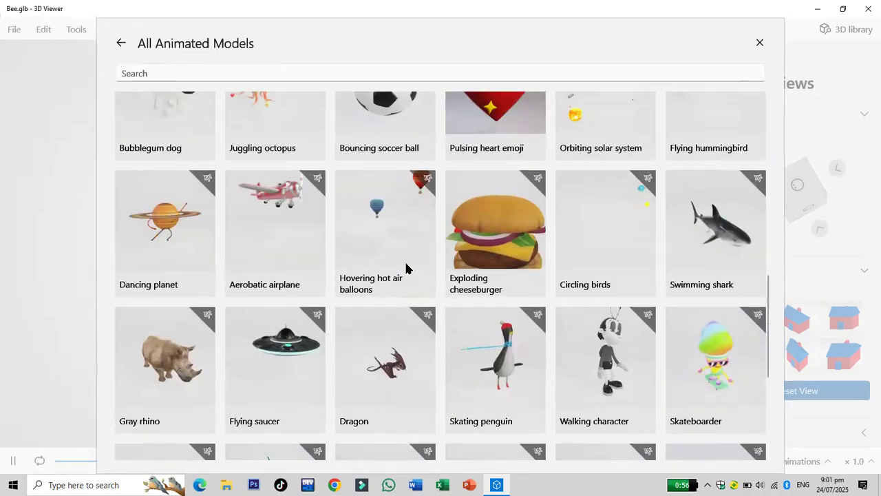
{"action": "scroll", "coordinate": [407, 268], "scroll_direction": "up", "scroll_amount": 6}
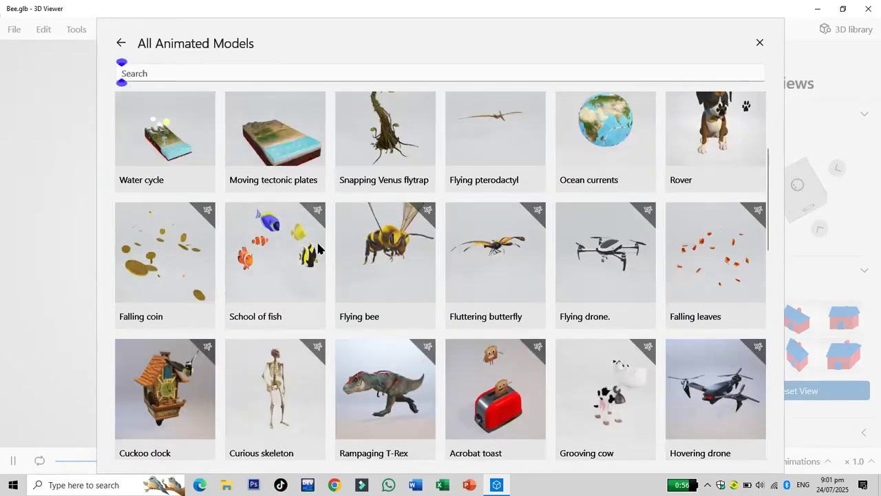
{"action": "scroll", "coordinate": [318, 248], "scroll_direction": "down", "scroll_amount": 8}
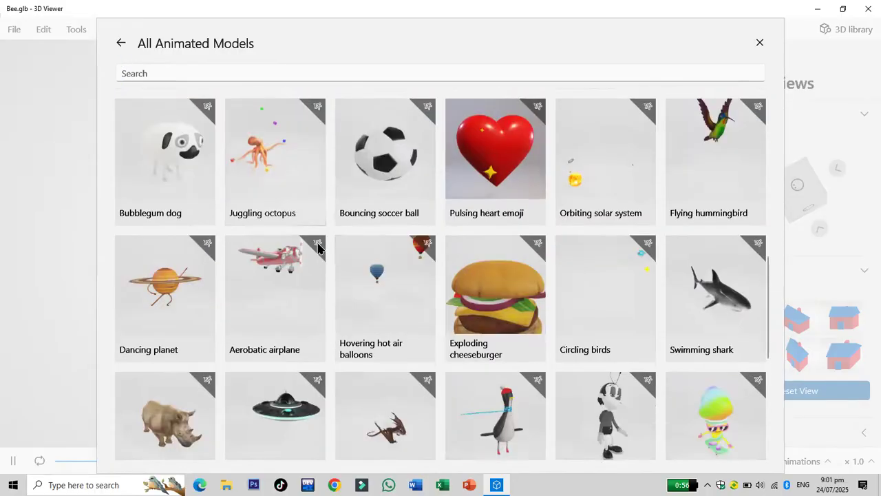
{"action": "scroll", "coordinate": [318, 248], "scroll_direction": "down", "scroll_amount": 4}
{"action": "left_click", "coordinate": [255, 222]}
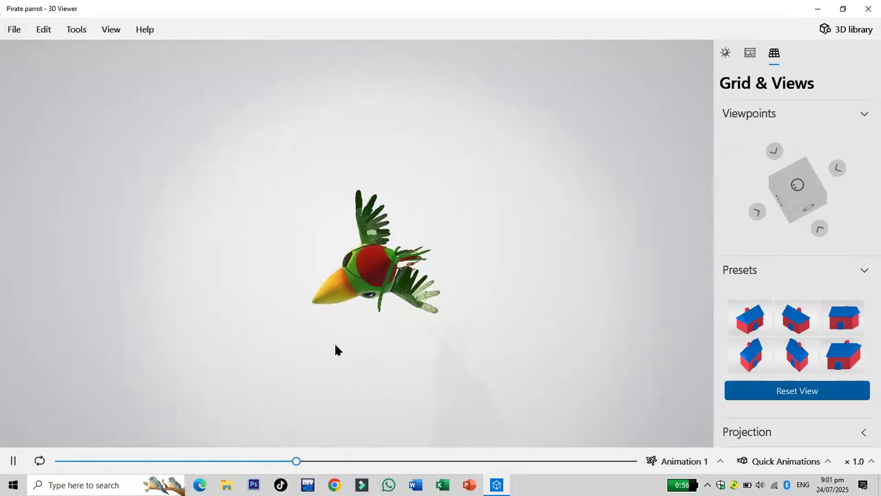
Step: Zoom in on the pirate parrot and orbit around it to view it from the front and the side
{"action": "scroll", "coordinate": [335, 350], "scroll_direction": "up", "scroll_amount": 3}
{"action": "left_click_drag", "start_coordinate": [510, 267], "coordinate": [360, 259]}
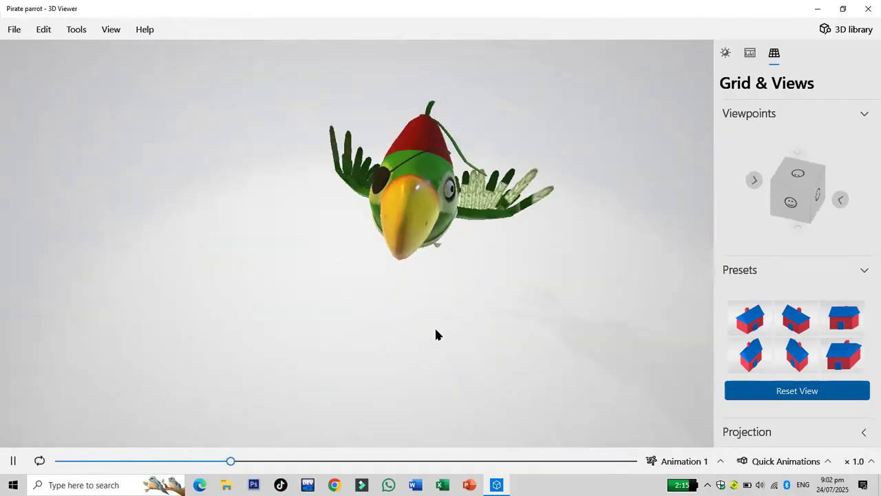
{"action": "left_click_drag", "start_coordinate": [437, 335], "coordinate": [398, 333]}
{"action": "left_click_drag", "start_coordinate": [346, 345], "coordinate": [538, 262]}
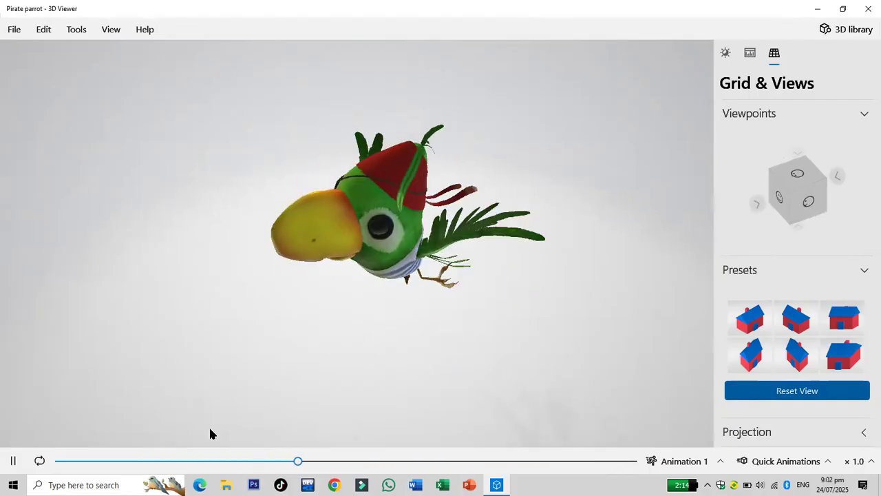
Step: Close 3D Viewer and search Windows for "3d" to find the Paint 3D app
{"action": "left_click", "coordinate": [867, 9]}
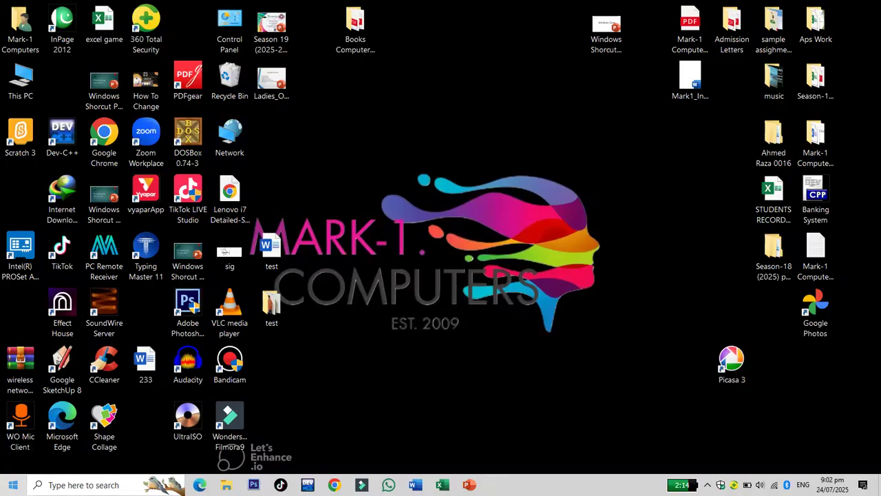
{"action": "key", "text": "super"}
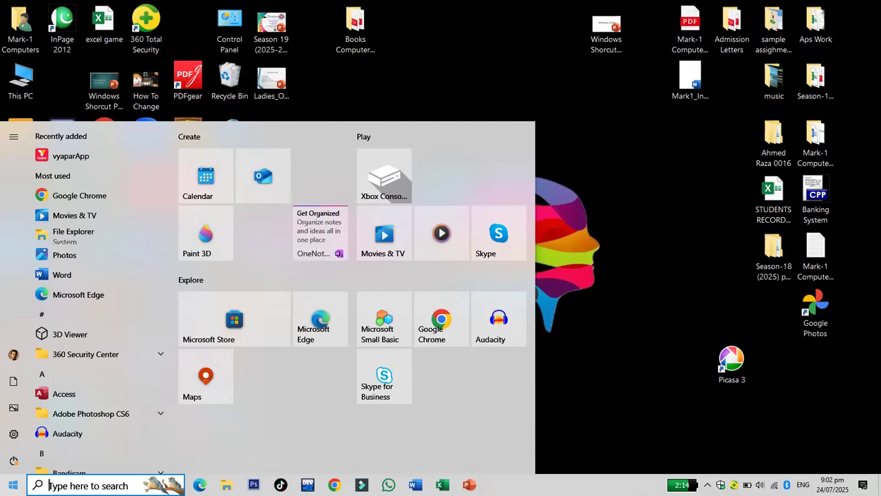
{"action": "type", "text": "3d"}
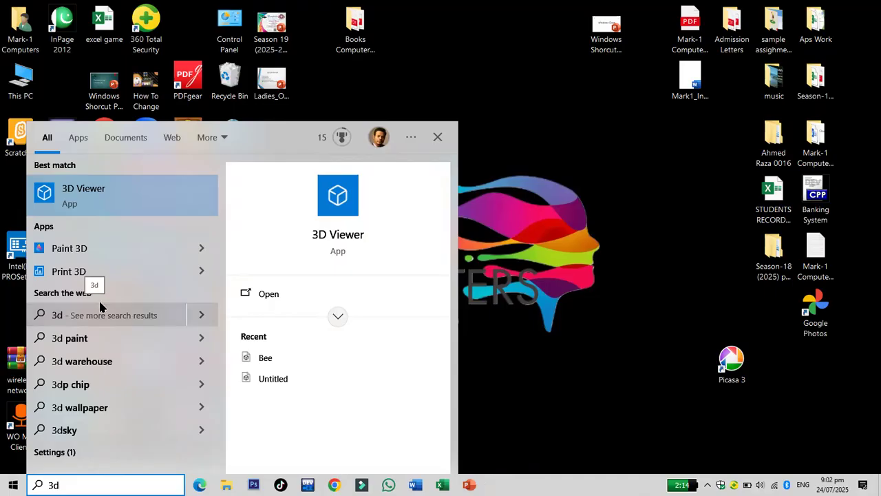
{"action": "left_click", "coordinate": [68, 249]}
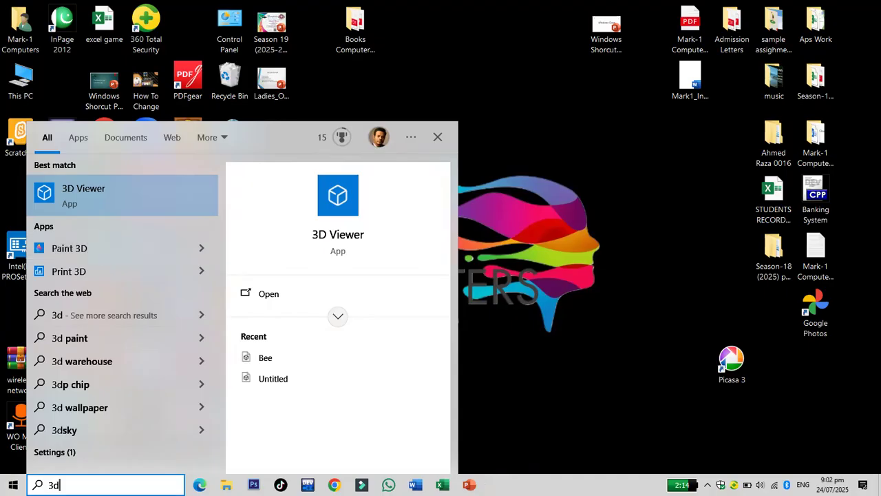
Step: Replace the Windows search with "windows st" and open Microsoft Store
{"action": "key", "text": "BackSpace"}
{"action": "key", "text": "BackSpace"}
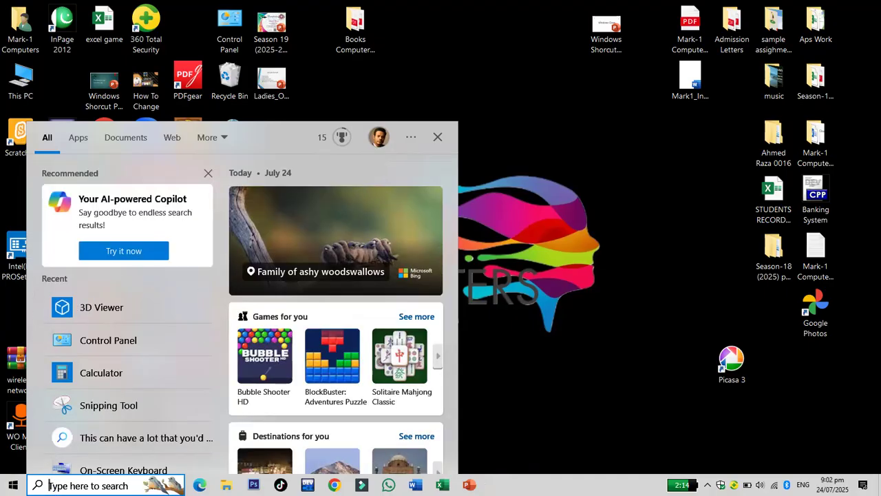
{"action": "type", "text": "wind"}
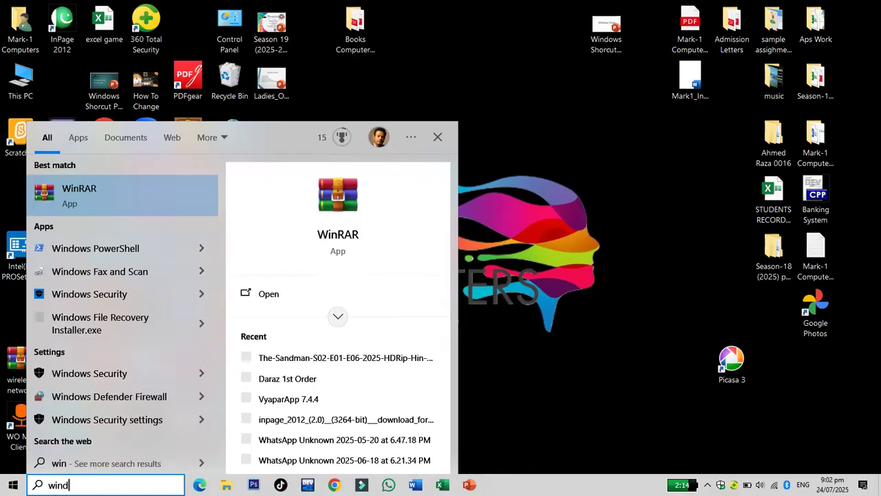
{"action": "type", "text": "ows"}
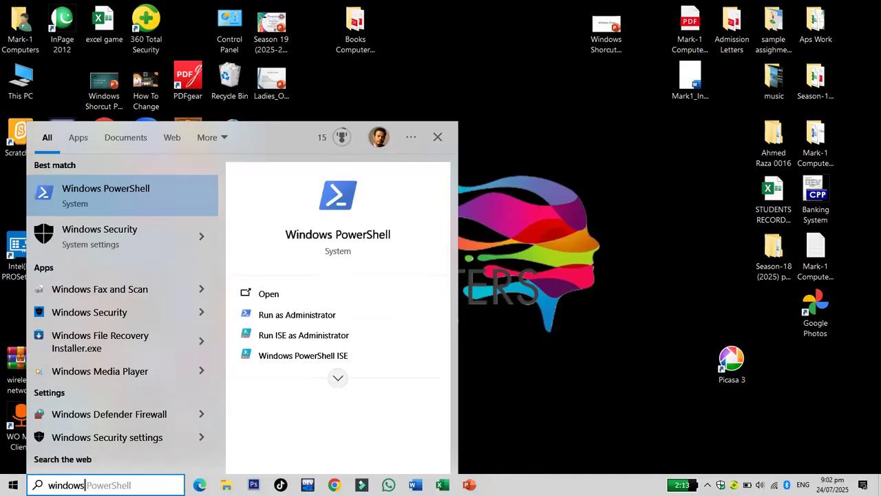
{"action": "type", "text": " st"}
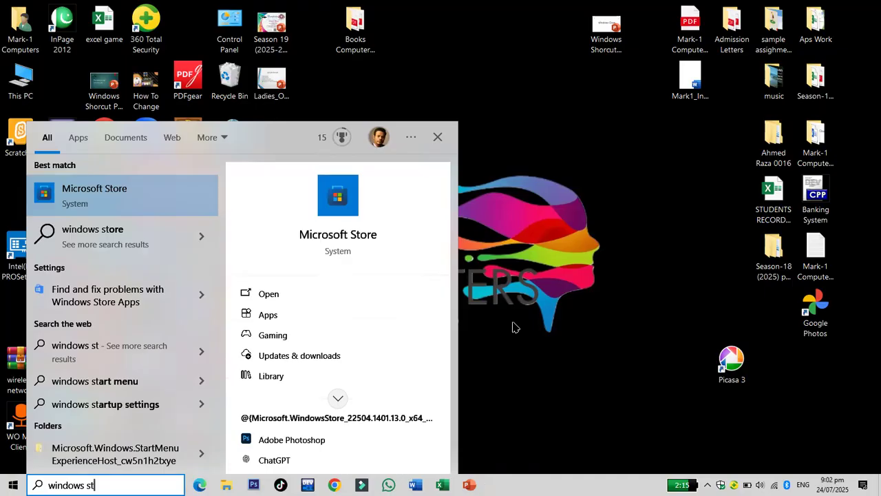
{"action": "left_click", "coordinate": [104, 195]}
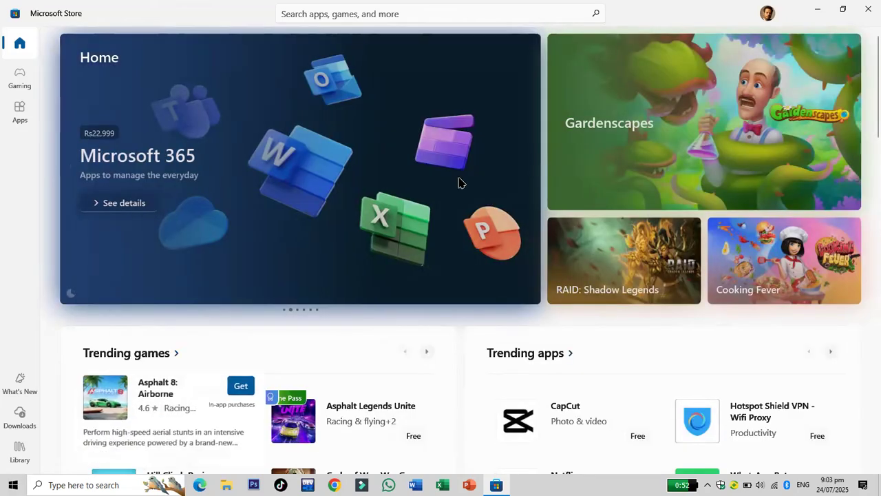
Step: Search the store for "3d paint" and look through the resulting apps, including the 3D Viewer entry
{"action": "left_click", "coordinate": [349, 14]}
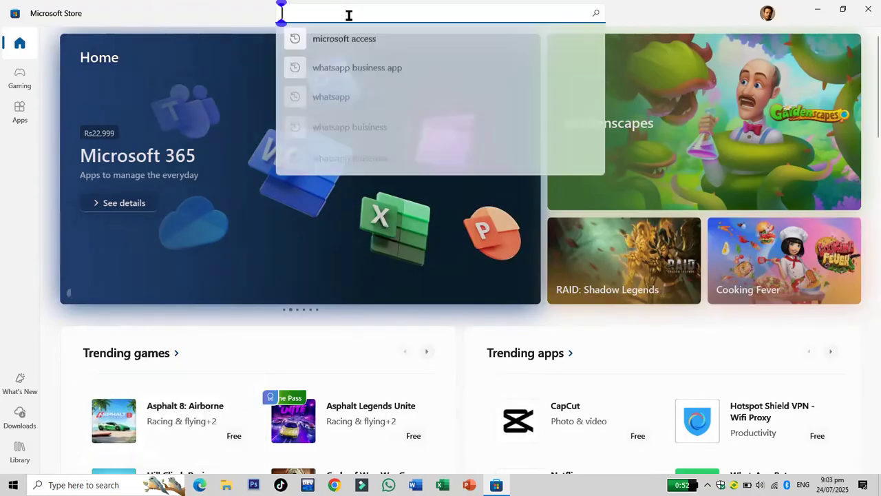
{"action": "type", "text": "3d paint"}
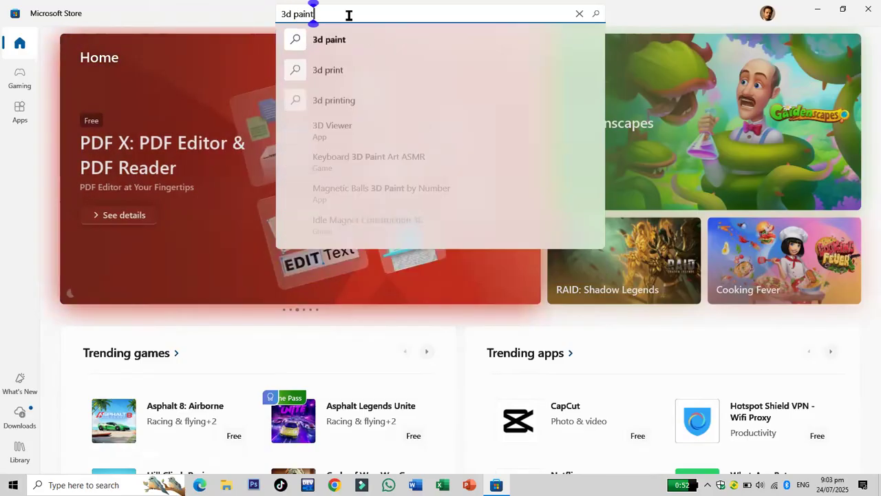
{"action": "left_click", "coordinate": [333, 43]}
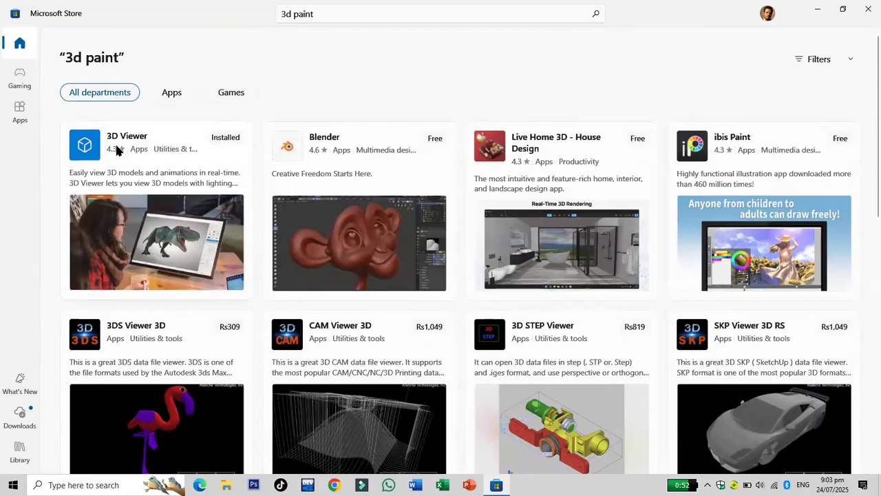
{"action": "mouse_move", "coordinate": [119, 139]}
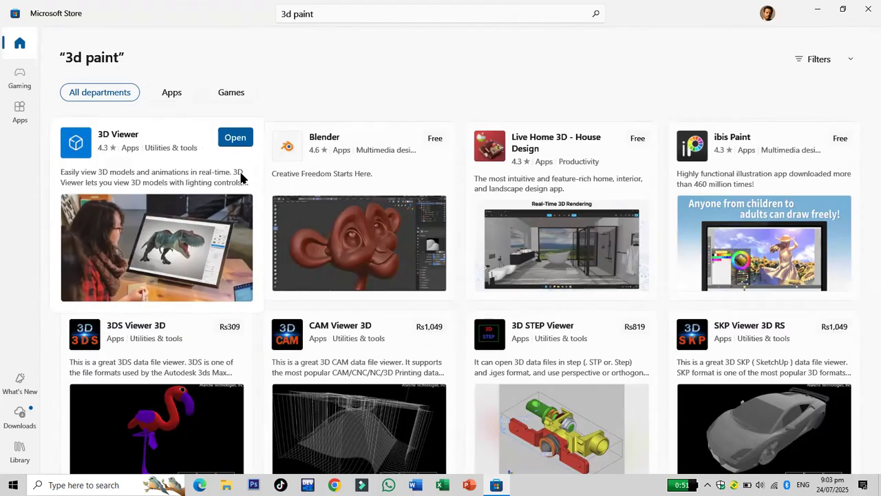
{"action": "scroll", "coordinate": [485, 172], "scroll_direction": "down", "scroll_amount": 3}
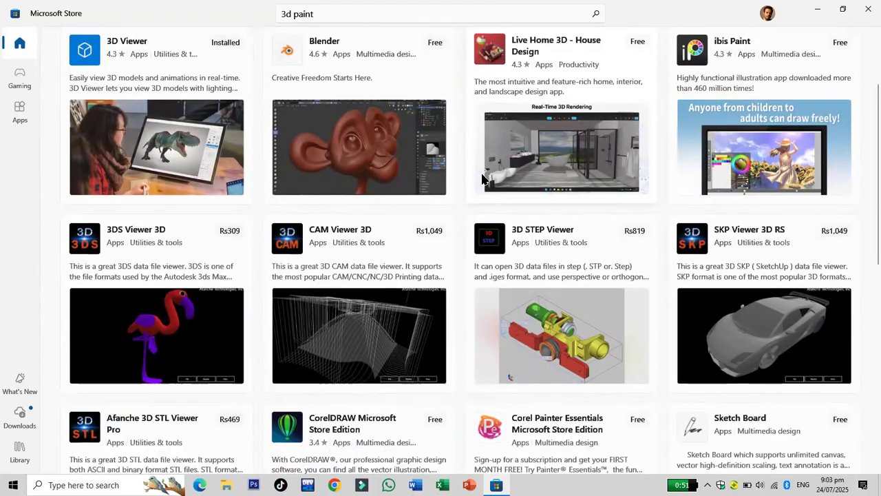
{"action": "scroll", "coordinate": [180, 102], "scroll_direction": "up", "scroll_amount": 3}
Step: Search the store for "paint 3d" instead and look through the resulting apps
{"action": "left_click", "coordinate": [320, 14]}
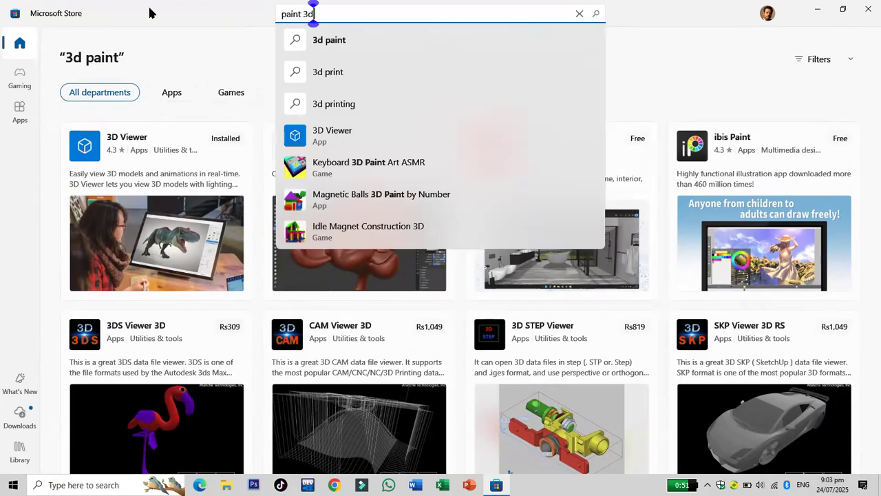
{"action": "key", "text": "Return"}
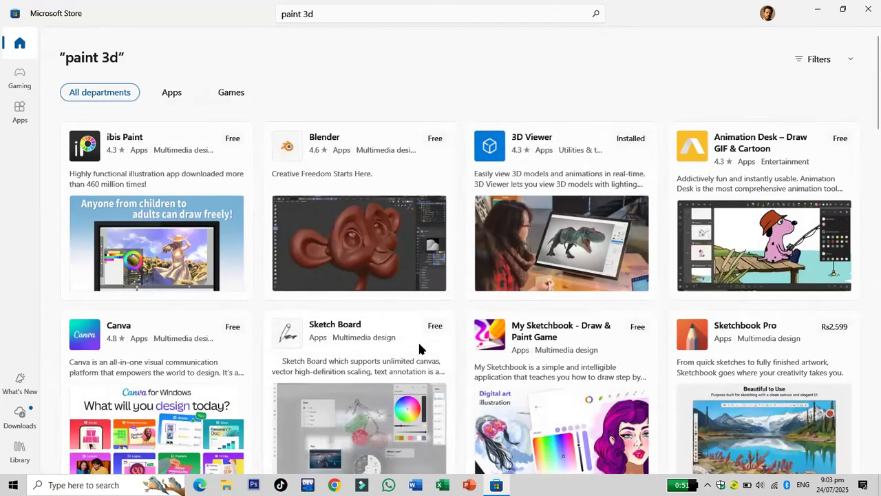
{"action": "scroll", "coordinate": [419, 345], "scroll_direction": "down", "scroll_amount": 3}
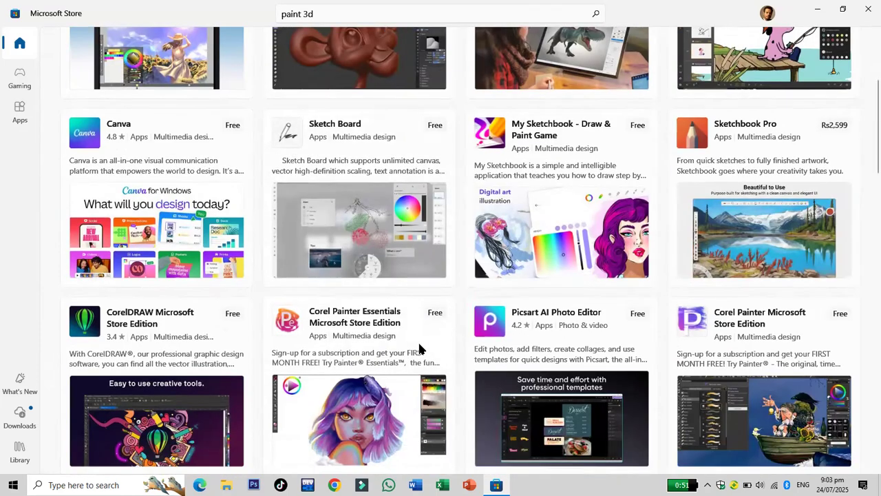
Step: Find Paint 3D Creatures further down the "paint 3d" search results and get it
{"action": "scroll", "coordinate": [420, 349], "scroll_direction": "down", "scroll_amount": 4}
{"action": "scroll", "coordinate": [418, 350], "scroll_direction": "down", "scroll_amount": 2}
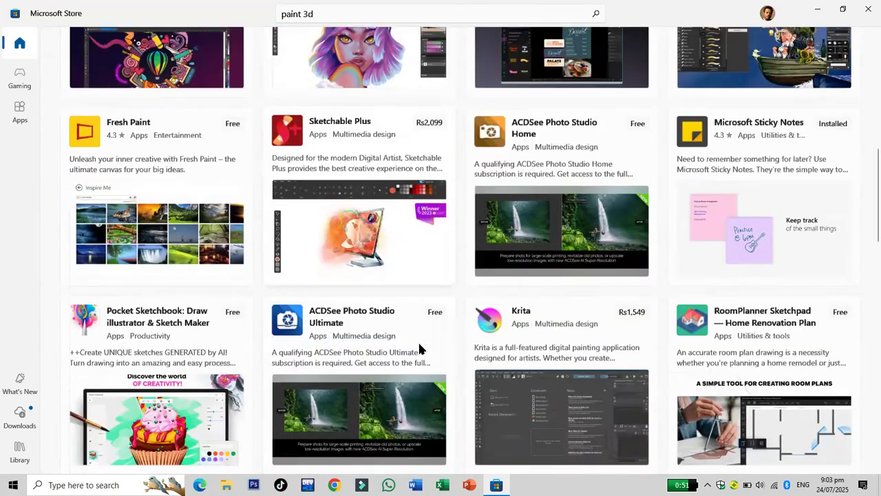
{"action": "scroll", "coordinate": [419, 349], "scroll_direction": "down", "scroll_amount": 1}
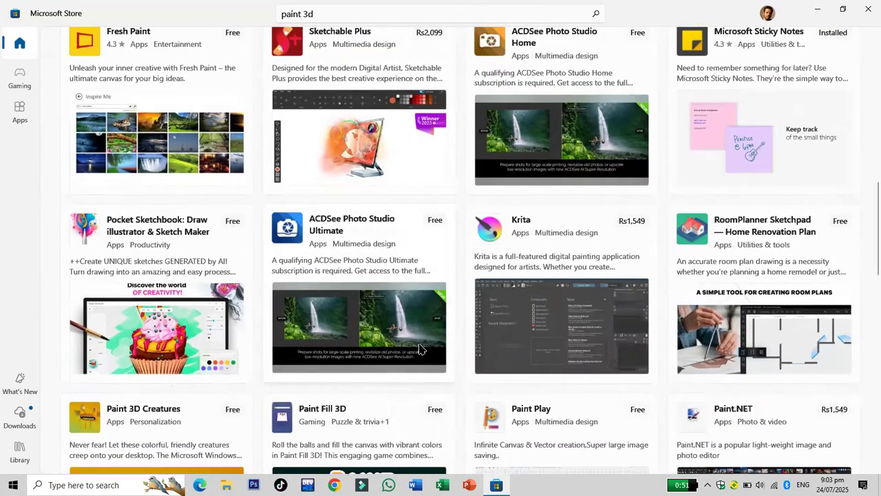
{"action": "scroll", "coordinate": [421, 349], "scroll_direction": "down", "scroll_amount": 3}
{"action": "scroll", "coordinate": [421, 349], "scroll_direction": "down", "scroll_amount": 1}
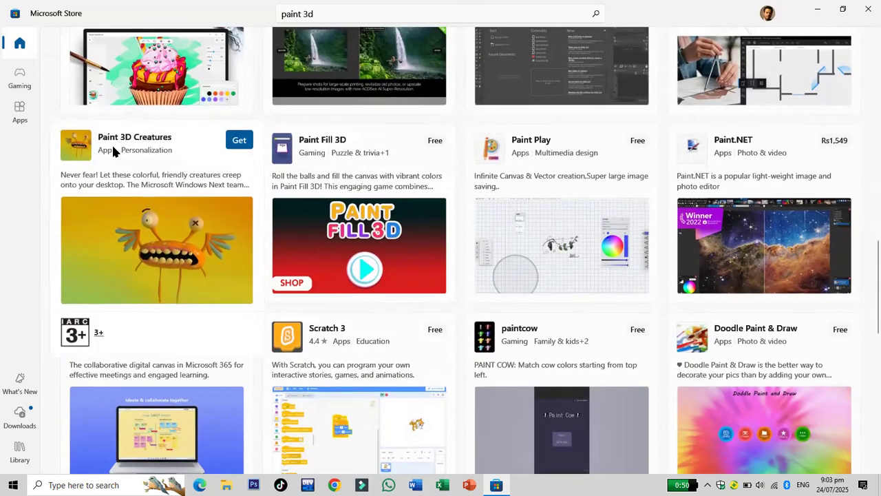
{"action": "mouse_move", "coordinate": [235, 146]}
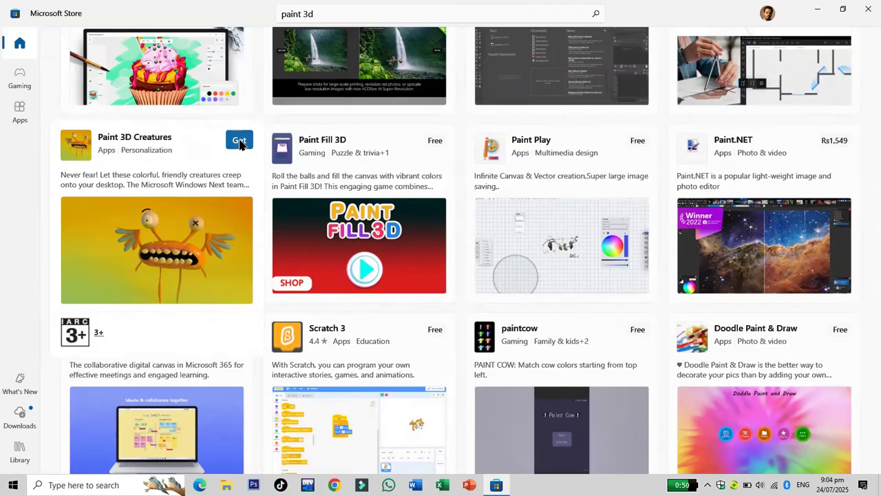
{"action": "left_click", "coordinate": [238, 141]}
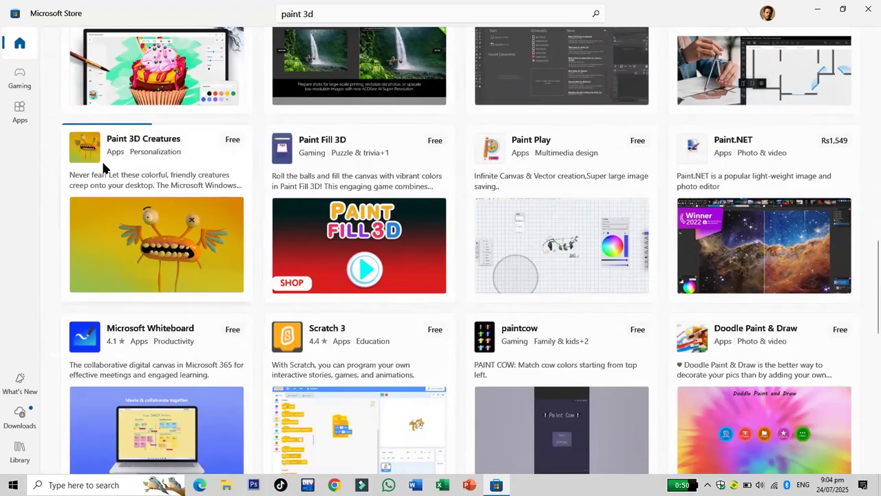
Step: Examine the other apps in the "paint 3d" results, including Corel Painter Essentials, 3D Viewer and Animation Desk
{"action": "scroll", "coordinate": [106, 187], "scroll_direction": "down", "scroll_amount": 2}
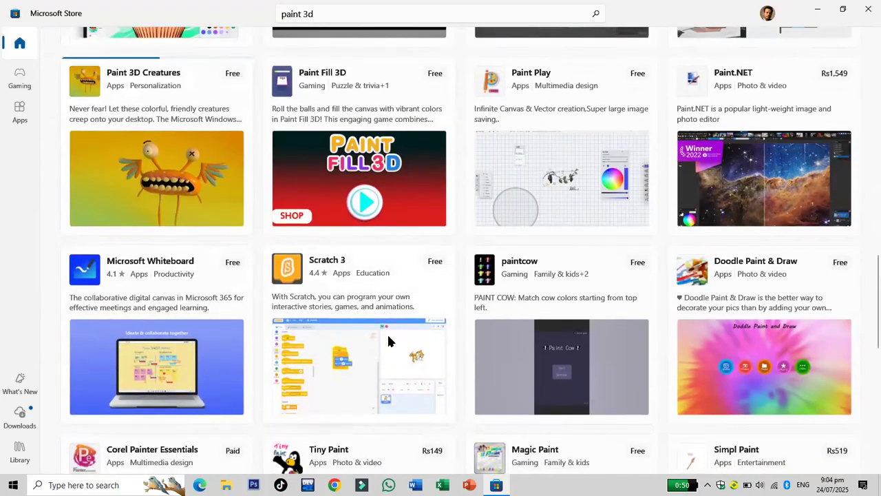
{"action": "scroll", "coordinate": [329, 291], "scroll_direction": "down", "scroll_amount": 2}
{"action": "scroll", "coordinate": [337, 289], "scroll_direction": "down", "scroll_amount": 3}
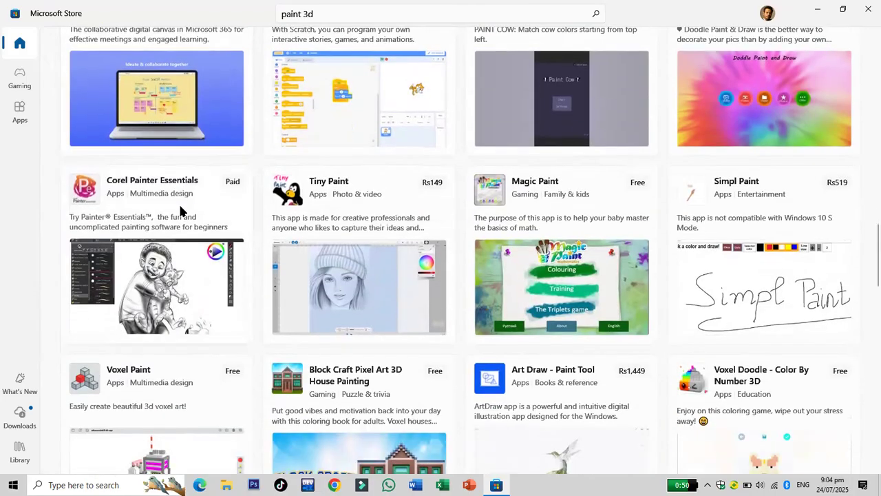
{"action": "mouse_move", "coordinate": [148, 185]}
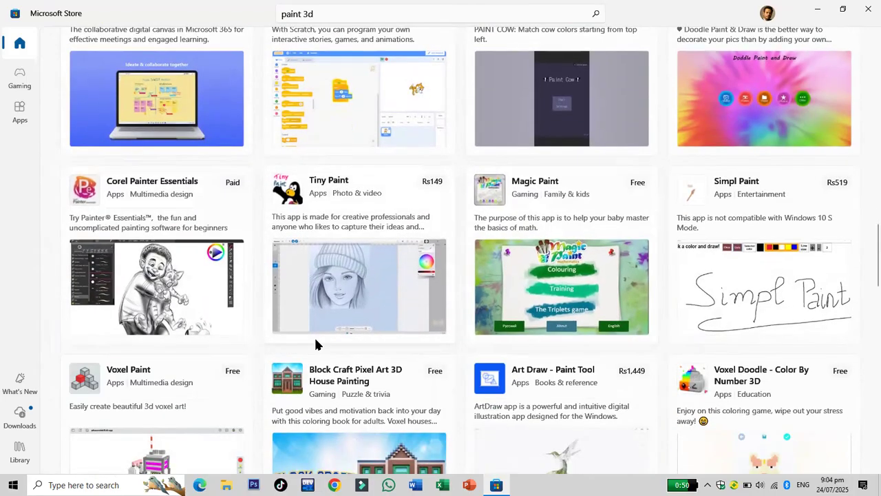
{"action": "scroll", "coordinate": [387, 227], "scroll_direction": "up", "scroll_amount": 5}
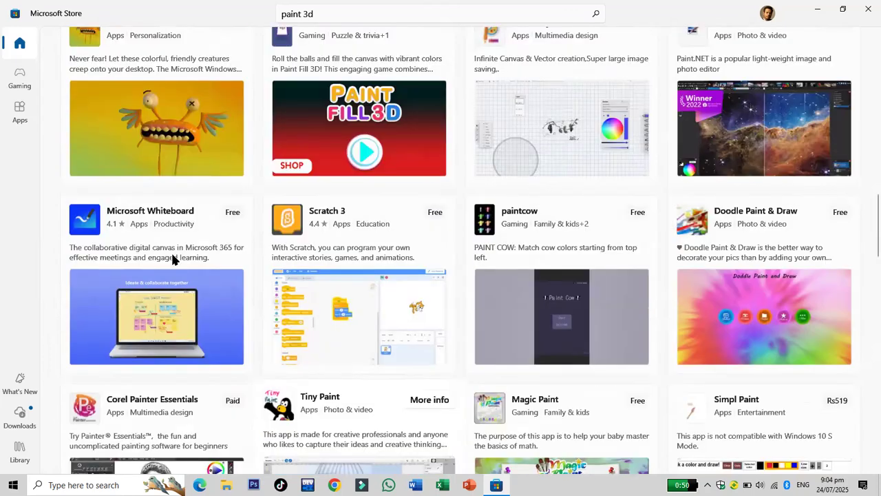
{"action": "scroll", "coordinate": [159, 207], "scroll_direction": "up", "scroll_amount": 1}
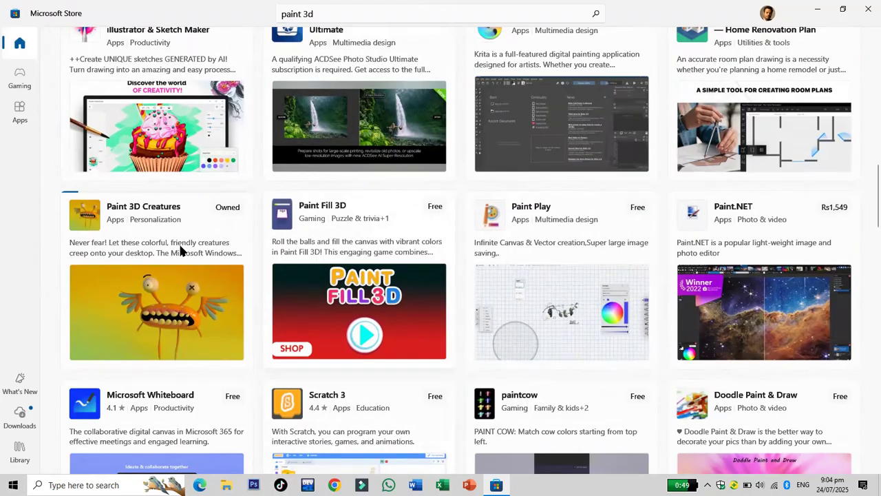
{"action": "scroll", "coordinate": [491, 246], "scroll_direction": "up", "scroll_amount": 3}
{"action": "scroll", "coordinate": [462, 165], "scroll_direction": "up", "scroll_amount": 4}
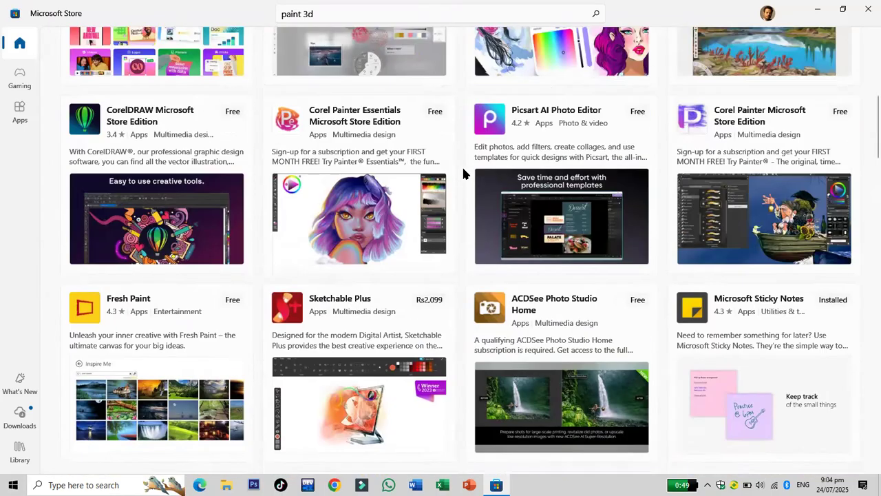
{"action": "scroll", "coordinate": [462, 159], "scroll_direction": "up", "scroll_amount": 4}
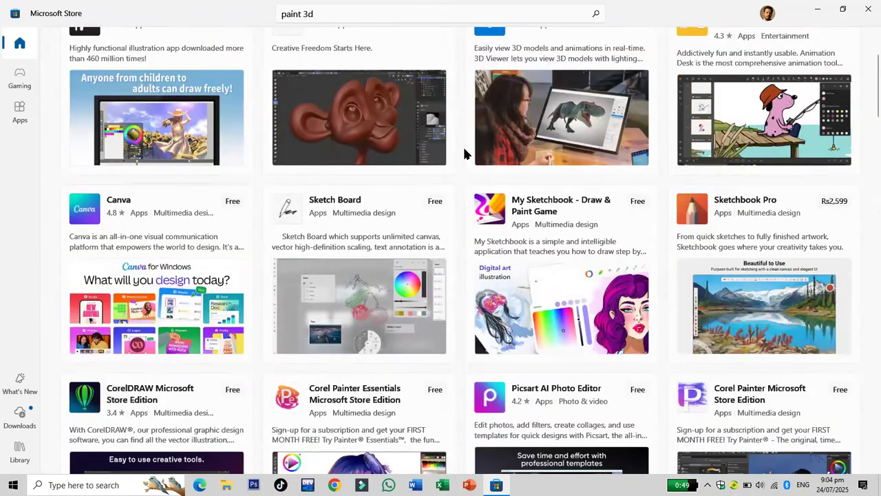
{"action": "scroll", "coordinate": [467, 152], "scroll_direction": "up", "scroll_amount": 1}
{"action": "mouse_move", "coordinate": [225, 267]}
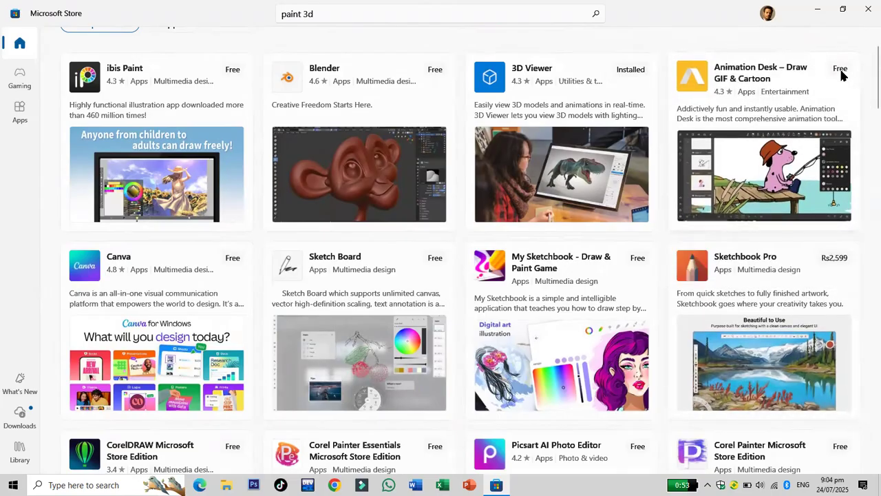
{"action": "mouse_move", "coordinate": [778, 172]}
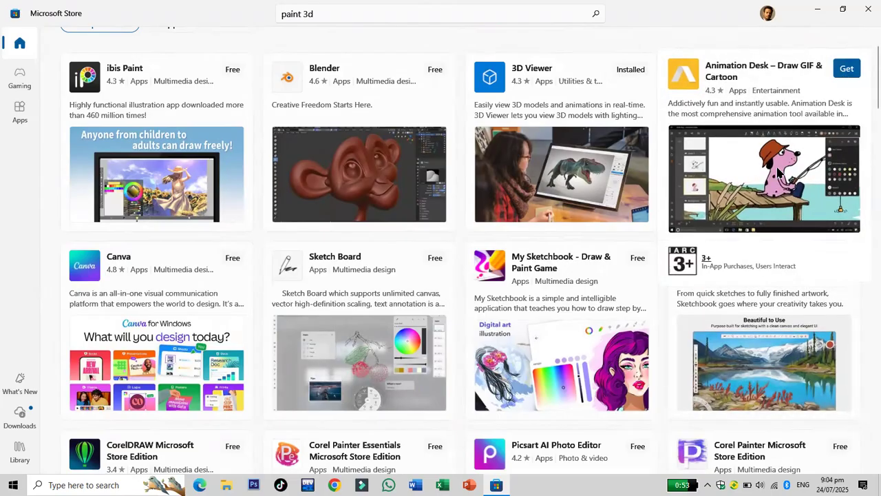
Step: Close Microsoft Store, open Paint 3D through a Windows search for "paint", and start a new blank project
{"action": "left_click", "coordinate": [869, 9]}
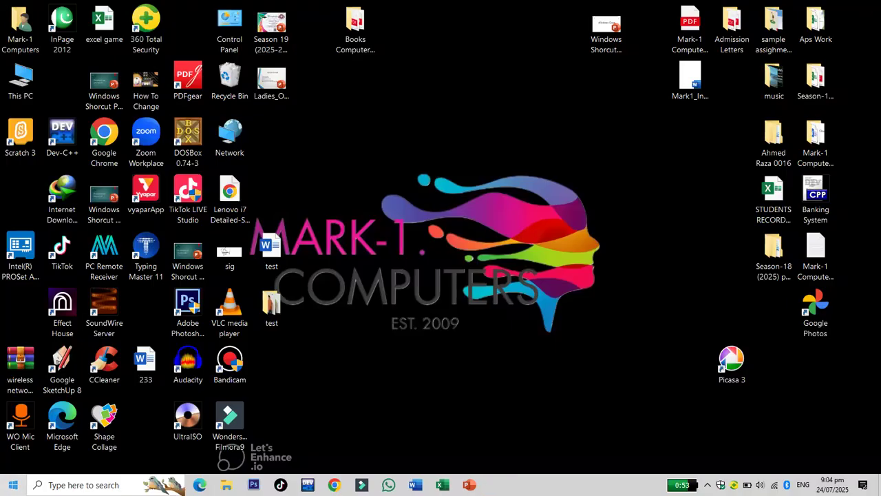
{"action": "key", "text": "super"}
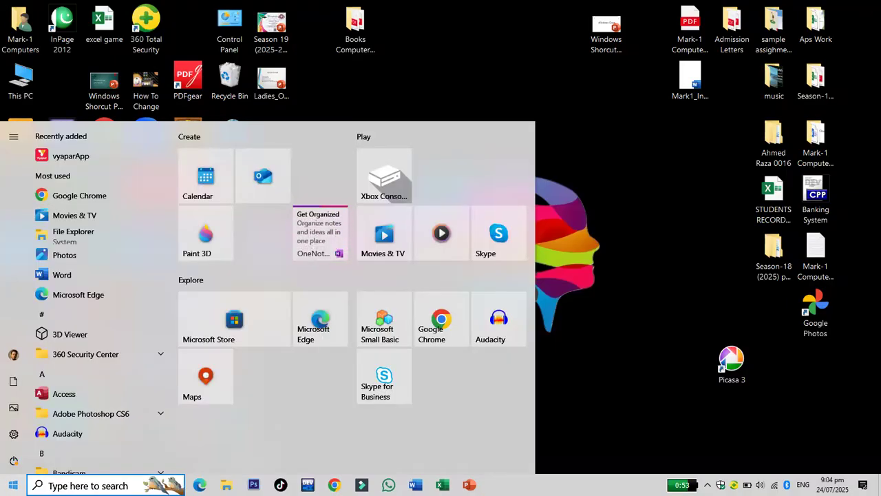
{"action": "type", "text": "pain"}
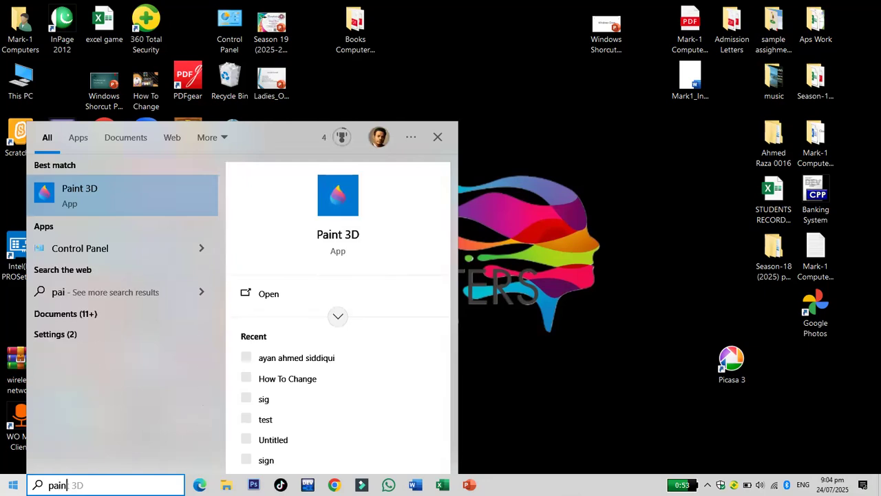
{"action": "type", "text": "t"}
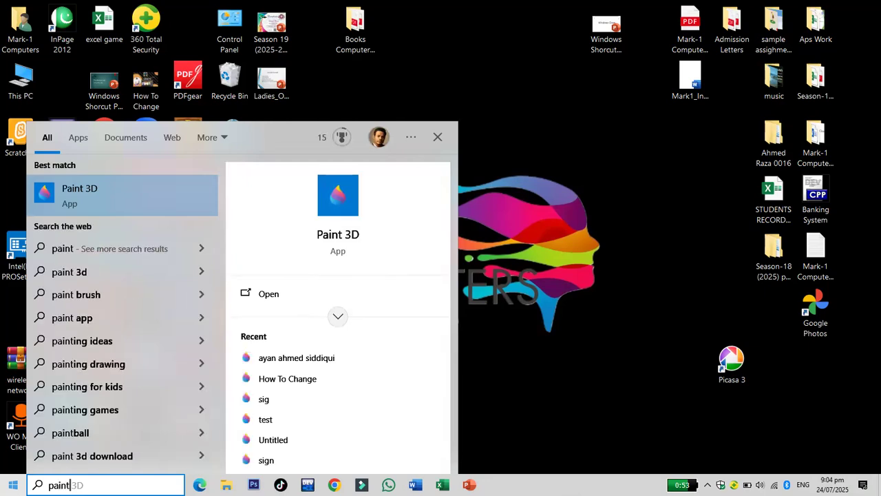
{"action": "left_click", "coordinate": [78, 196]}
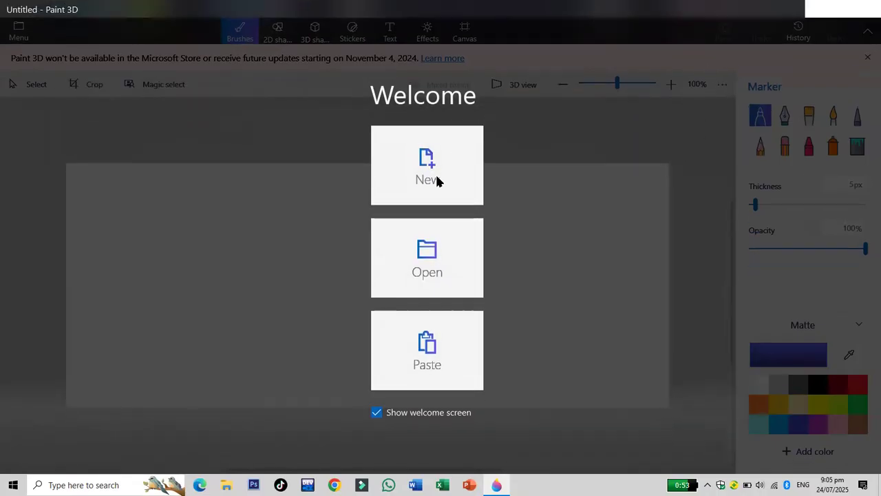
{"action": "left_click", "coordinate": [444, 178]}
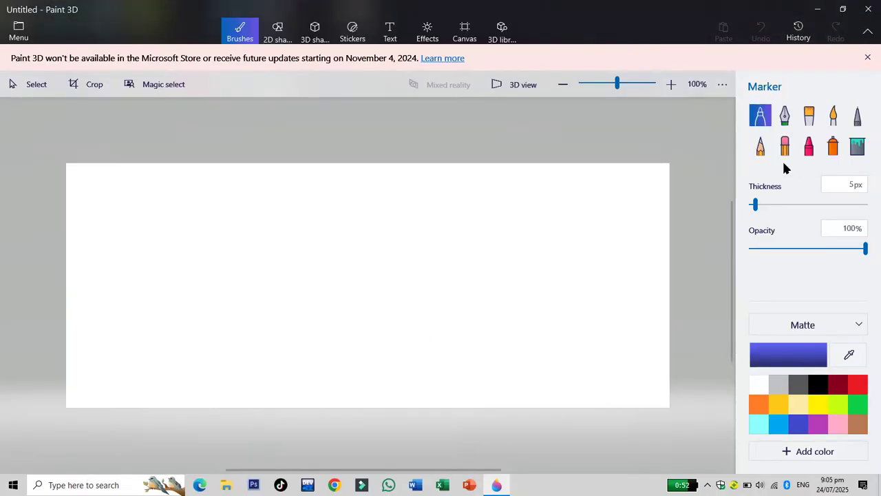
Step: Draw three separate vertical blue strokes on the canvas with the Marker, Calligraphy pen and Oil brush
{"action": "left_click_drag", "start_coordinate": [121, 216], "coordinate": [121, 363]}
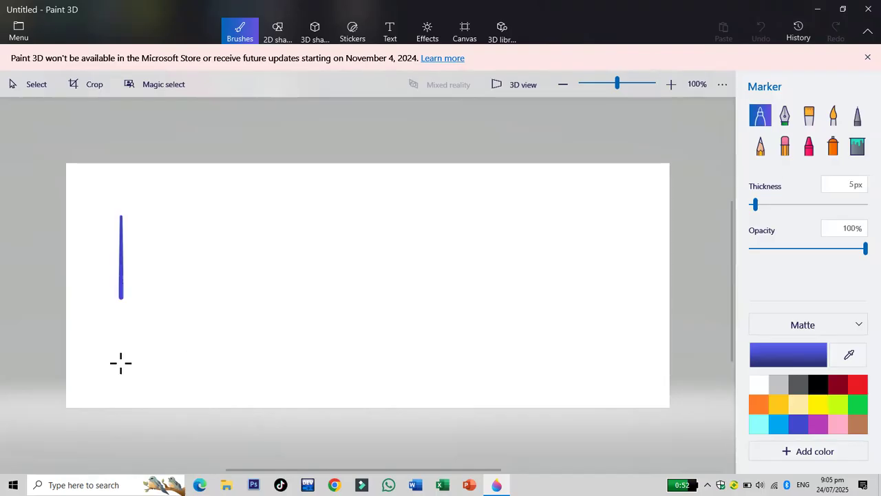
{"action": "left_click", "coordinate": [783, 115]}
{"action": "left_click_drag", "start_coordinate": [167, 208], "coordinate": [162, 348]}
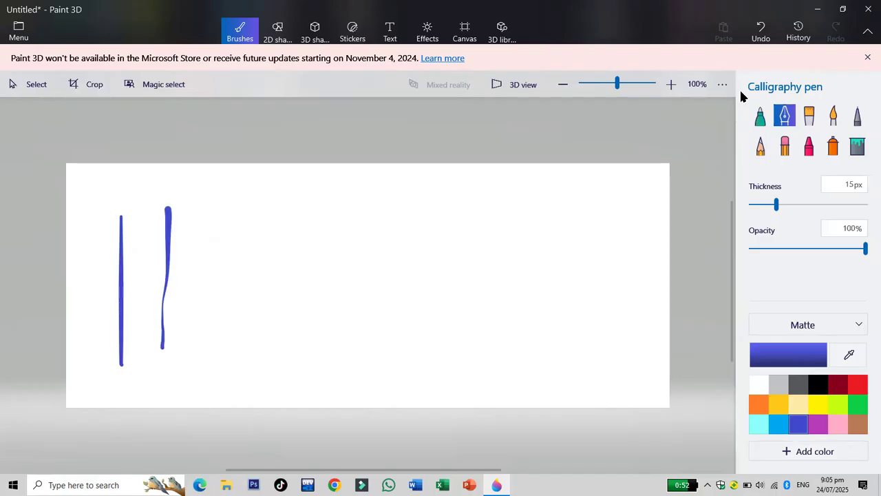
{"action": "left_click", "coordinate": [809, 115]}
{"action": "left_click_drag", "start_coordinate": [227, 205], "coordinate": [224, 373]}
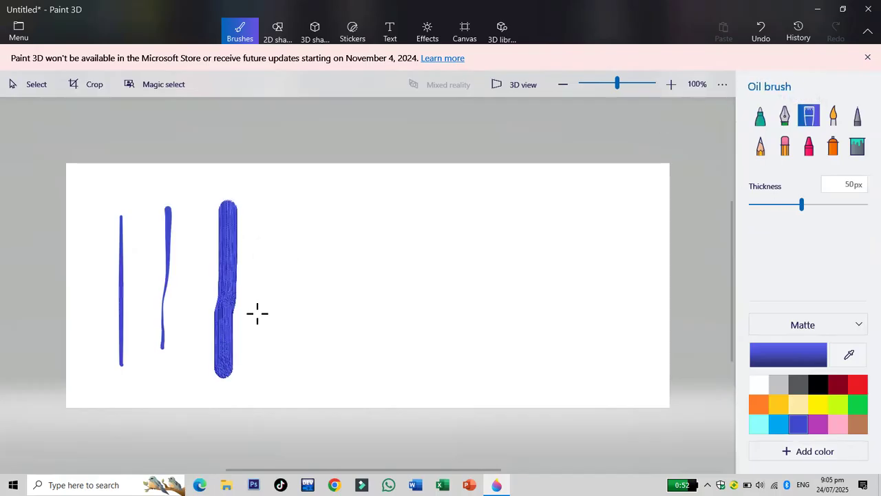
Step: Draw two slanted blue strokes beside the oil stroke with the Watercolor brush and the Pixel pen
{"action": "left_click", "coordinate": [833, 115]}
{"action": "left_click_drag", "start_coordinate": [289, 210], "coordinate": [314, 396]}
{"action": "left_click", "coordinate": [857, 115]}
{"action": "left_click_drag", "start_coordinate": [341, 195], "coordinate": [371, 409]}
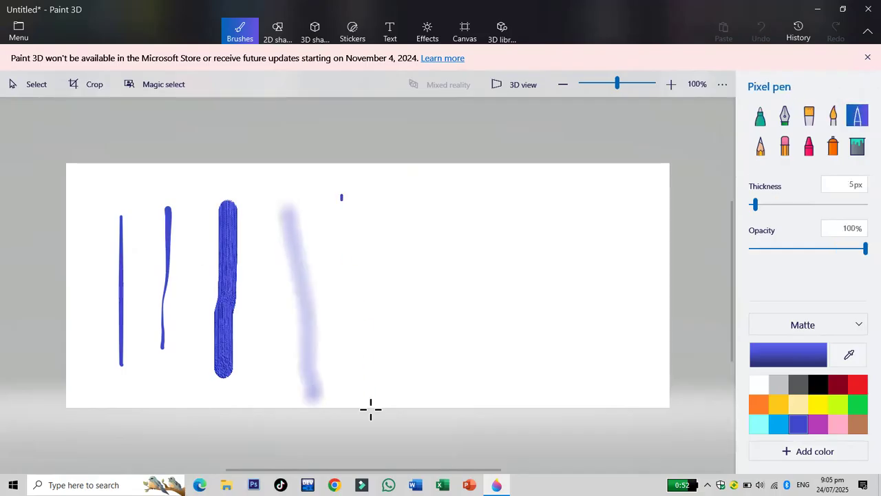
Step: Draw a slanted Pencil stroke beside the pixel pen stroke and erase its upper part with the Eraser
{"action": "left_click", "coordinate": [760, 146]}
{"action": "left_click_drag", "start_coordinate": [409, 196], "coordinate": [444, 410]}
{"action": "left_click", "coordinate": [785, 148]}
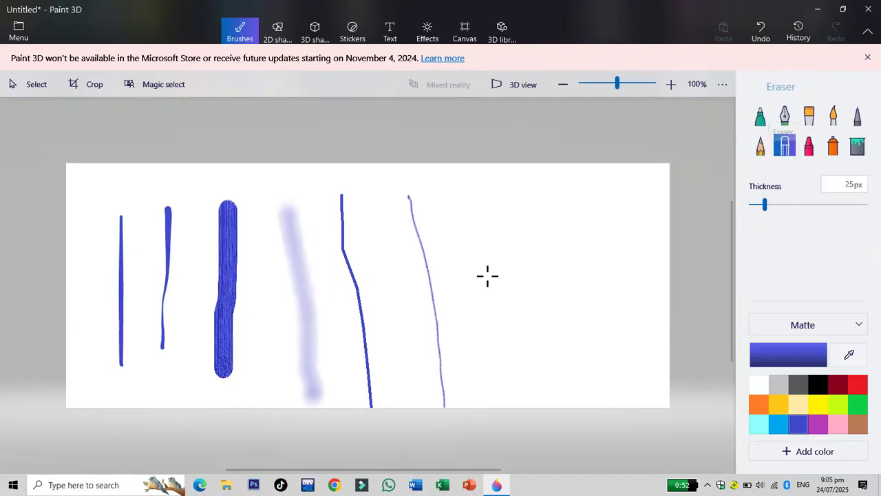
{"action": "left_click_drag", "start_coordinate": [419, 197], "coordinate": [417, 295]}
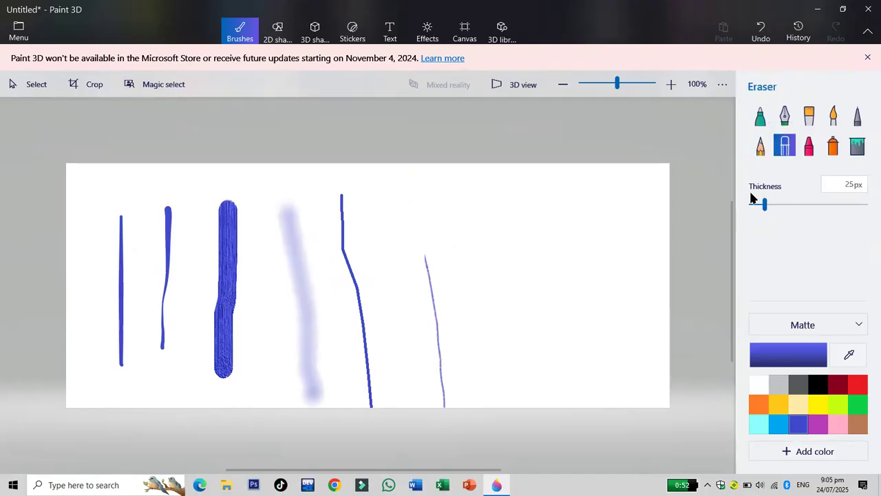
Step: Draw a Crayon stroke and a Spray can stroke beside the pencil stroke
{"action": "left_click", "coordinate": [809, 146]}
{"action": "left_click_drag", "start_coordinate": [472, 203], "coordinate": [490, 389]}
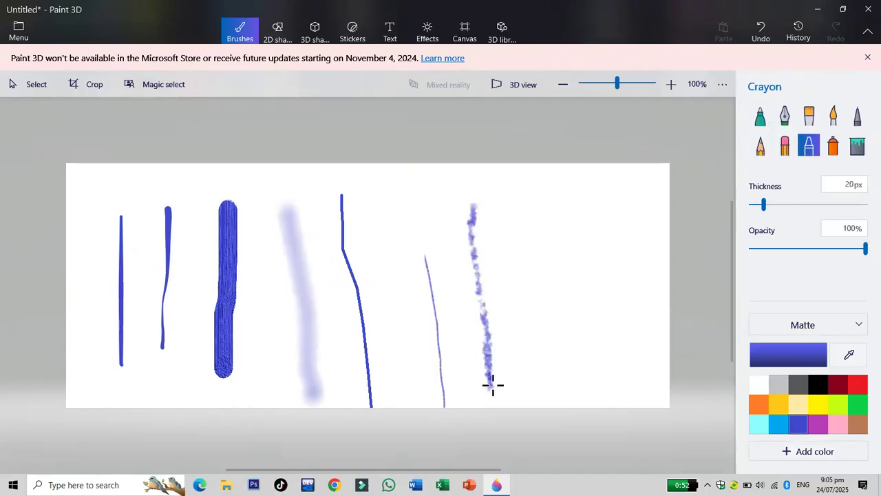
{"action": "left_click", "coordinate": [833, 146]}
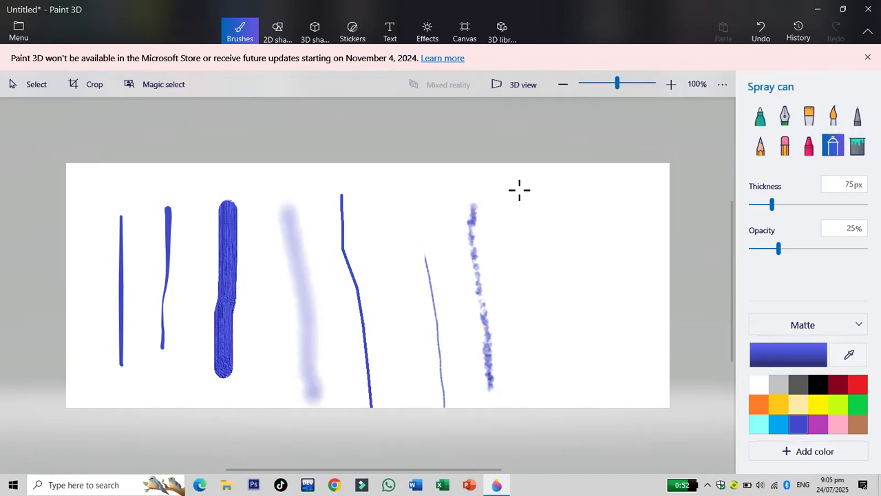
{"action": "left_click_drag", "start_coordinate": [517, 189], "coordinate": [555, 393]}
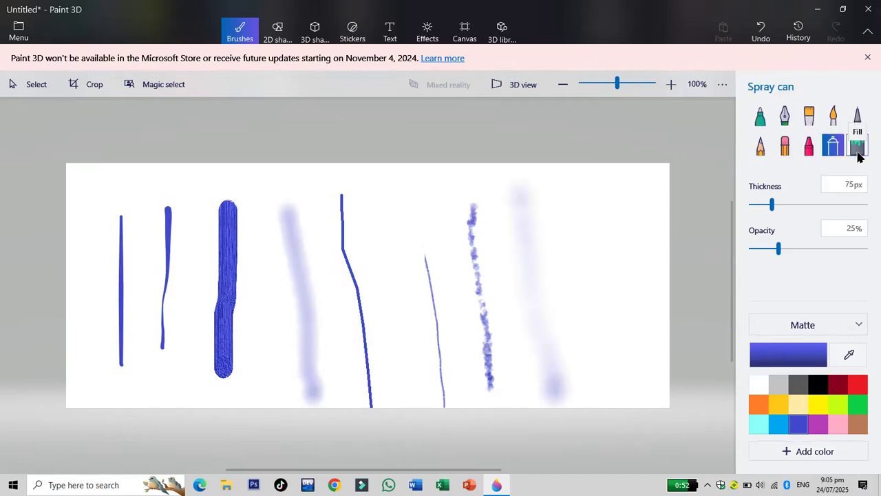
Step: Fill the white canvas background with the current blue color and undo the fill
{"action": "left_click", "coordinate": [857, 147]}
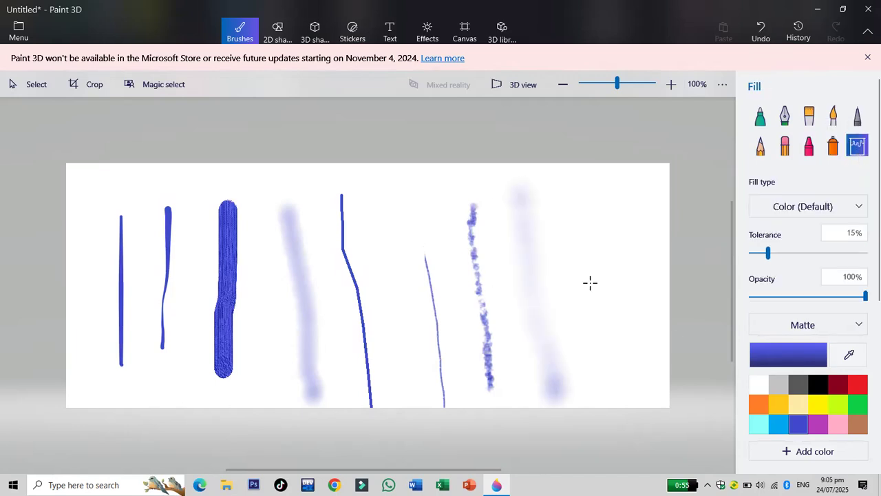
{"action": "left_click", "coordinate": [630, 196]}
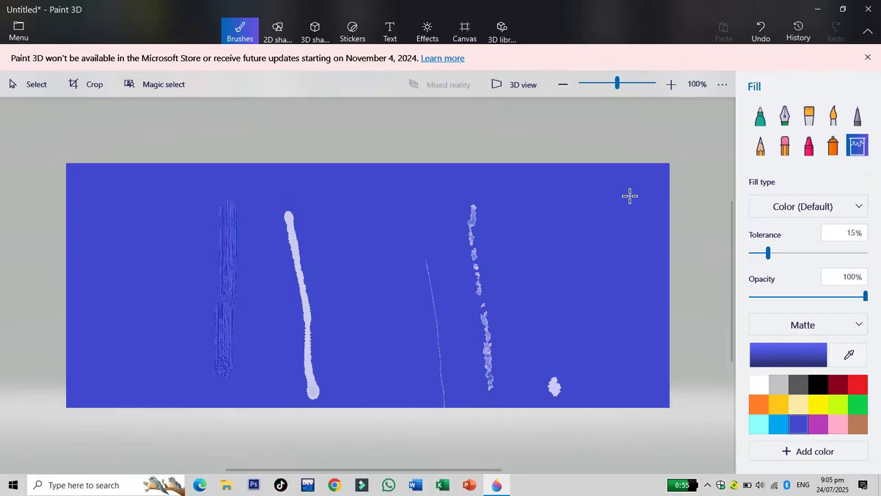
{"action": "key", "text": "ctrl+z"}
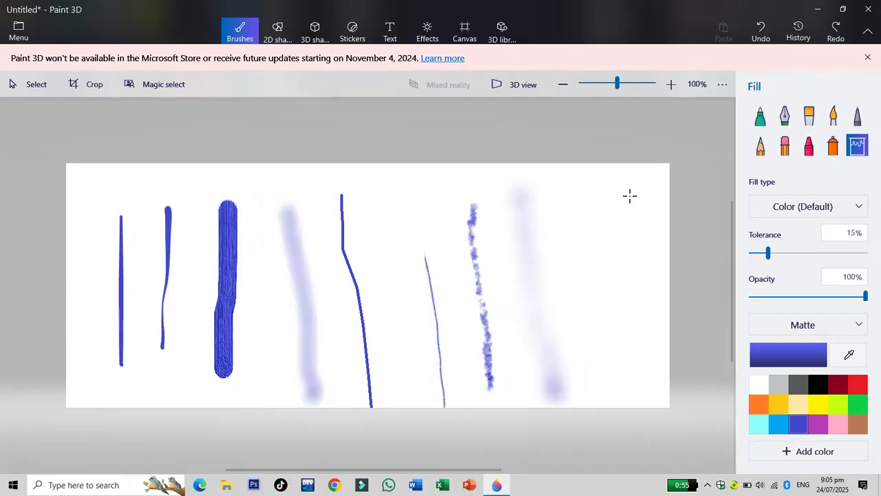
Step: Show the fill type options and fill the white canvas background with blue using Color (Default)
{"action": "scroll", "coordinate": [780, 255], "scroll_direction": "down", "scroll_amount": 1}
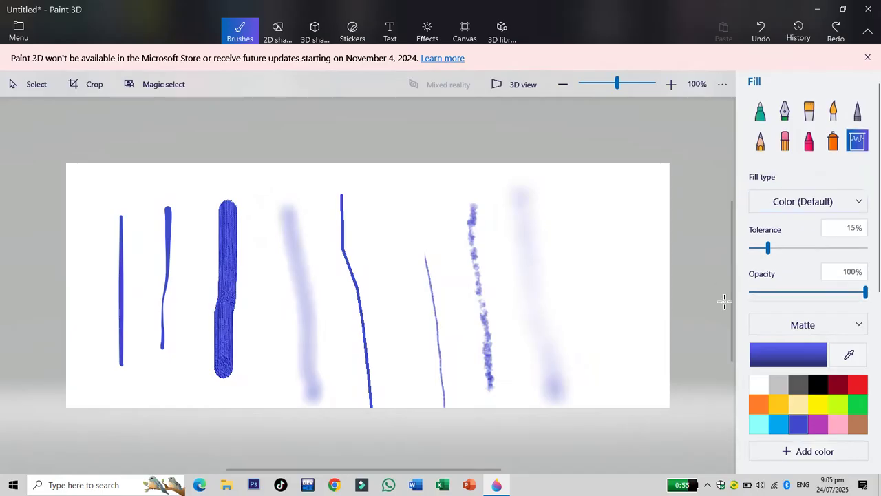
{"action": "left_click", "coordinate": [853, 204]}
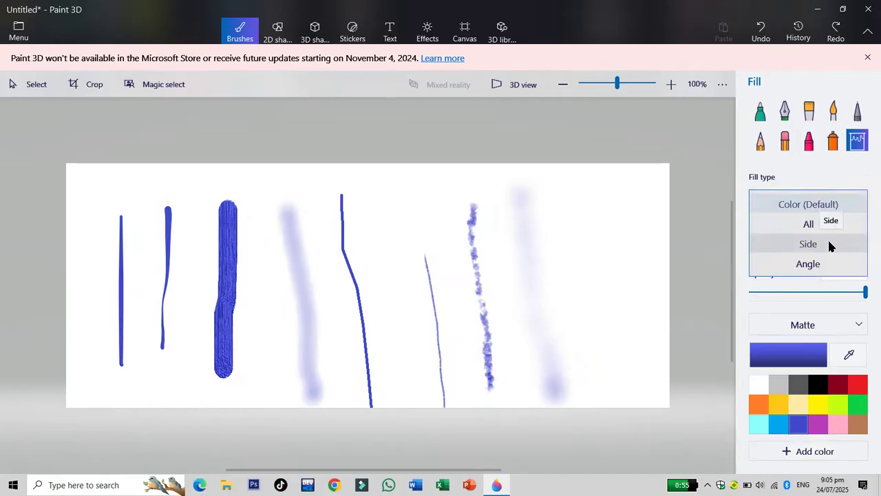
{"action": "left_click", "coordinate": [612, 303]}
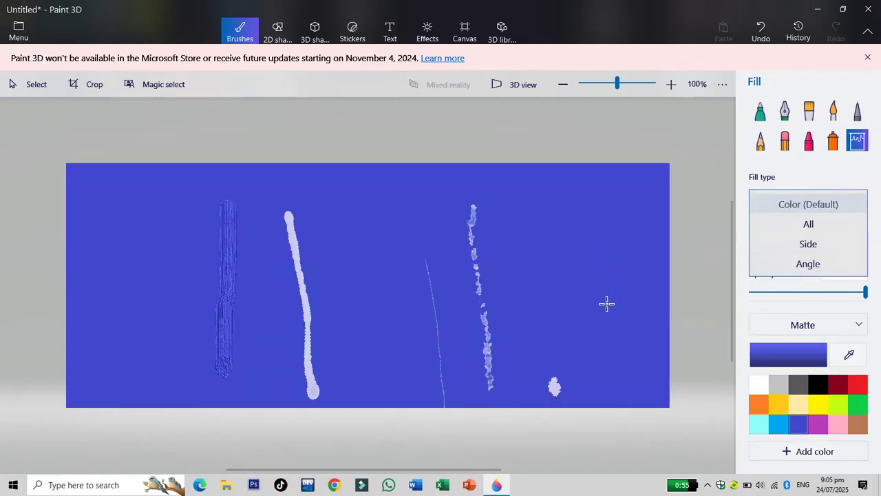
Step: Undo the blue fill, try filling the canvas with the Side fill type, and undo that fill
{"action": "key", "text": "ctrl+z"}
{"action": "left_click", "coordinate": [806, 245]}
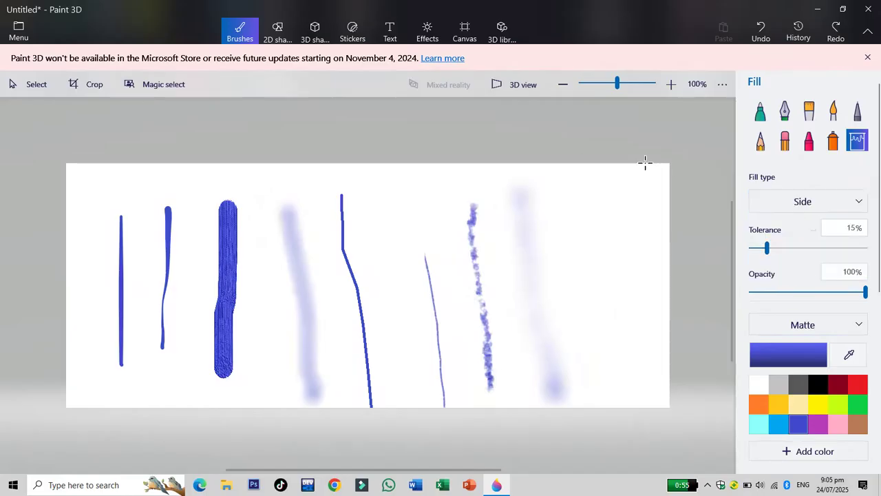
{"action": "left_click", "coordinate": [667, 177]}
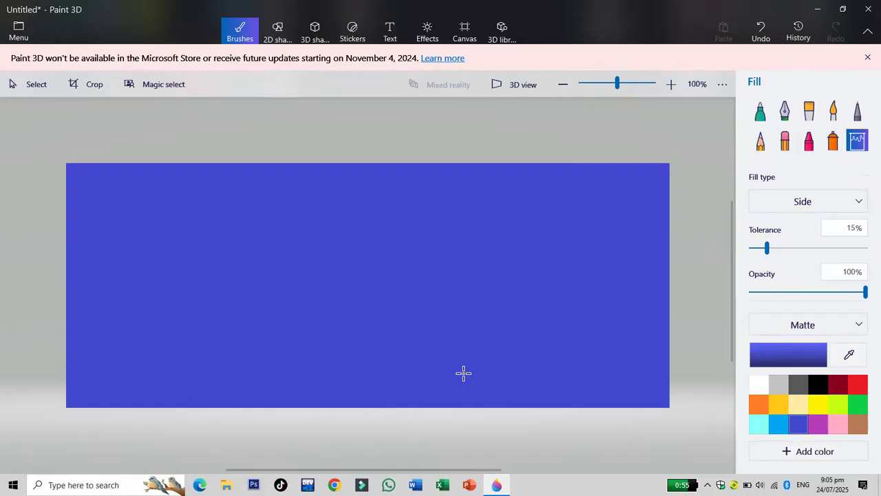
{"action": "key", "text": "ctrl+z"}
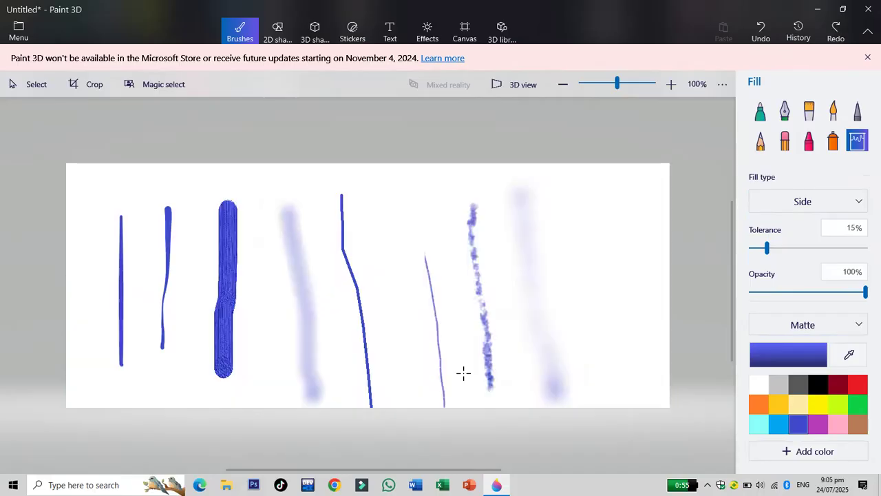
Step: Fill the canvas with Aqua using the Angle fill type and undo the fill
{"action": "left_click", "coordinate": [818, 205]}
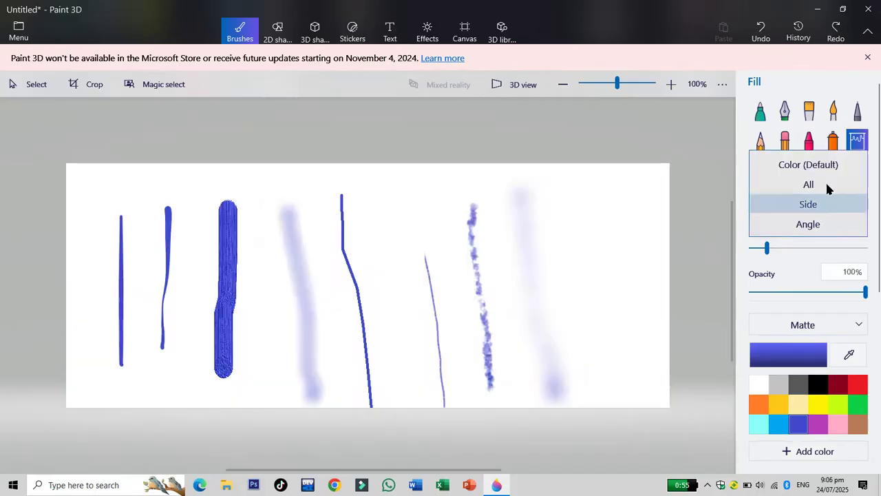
{"action": "left_click", "coordinate": [806, 227]}
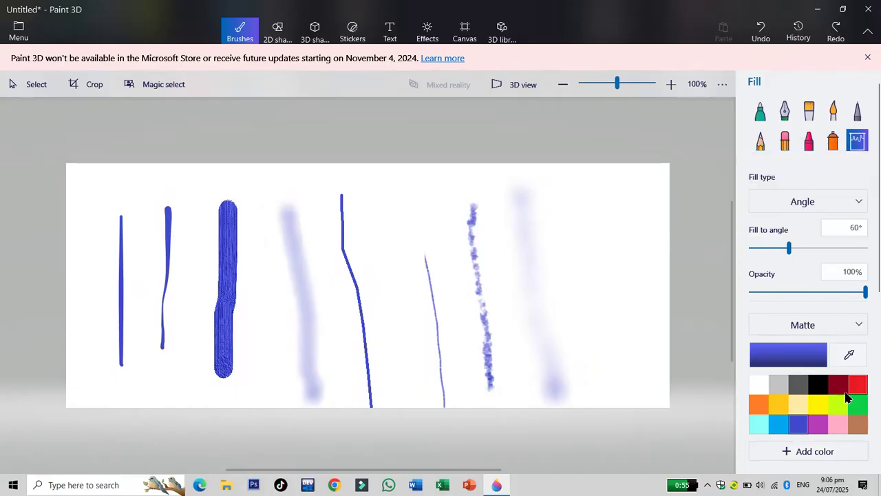
{"action": "left_click", "coordinate": [759, 423]}
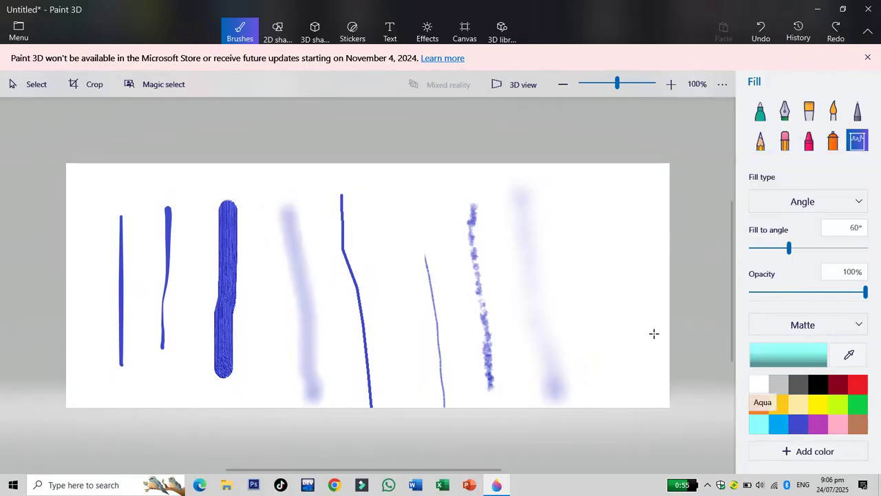
{"action": "left_click", "coordinate": [526, 210]}
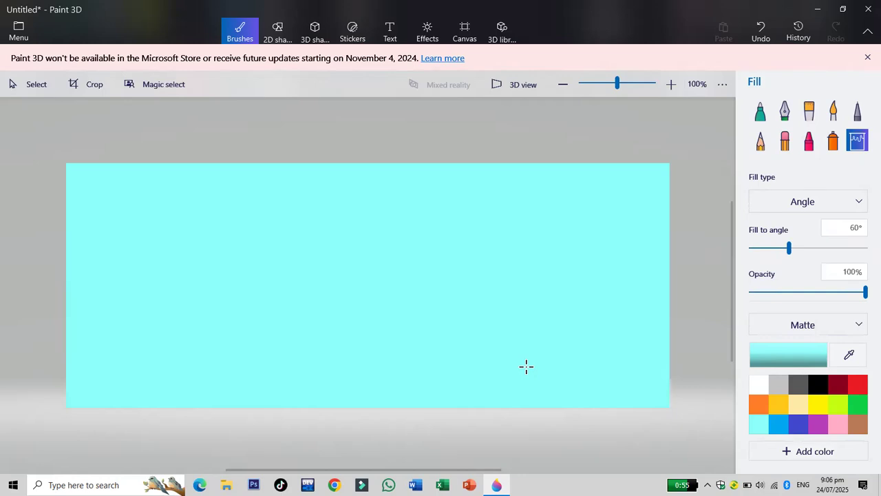
{"action": "key", "text": "ctrl+z"}
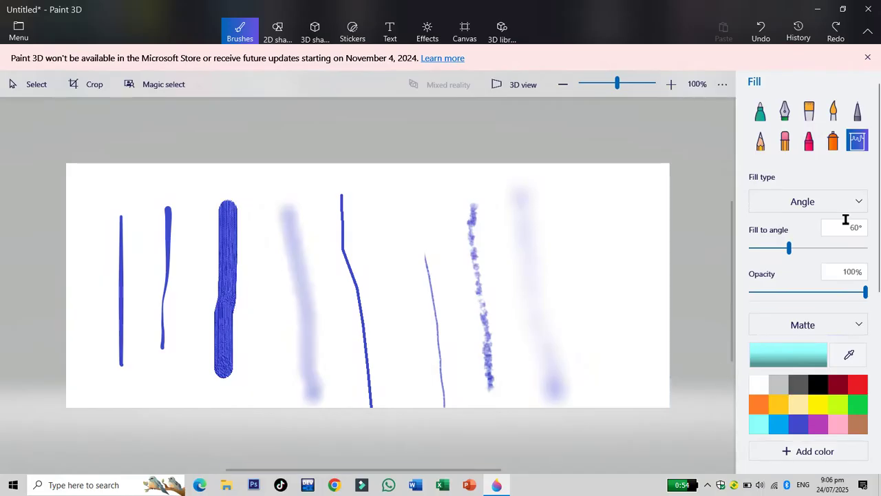
Step: Show the fill's material options, close them, and delete all brush strokes from the canvas
{"action": "left_click", "coordinate": [851, 325]}
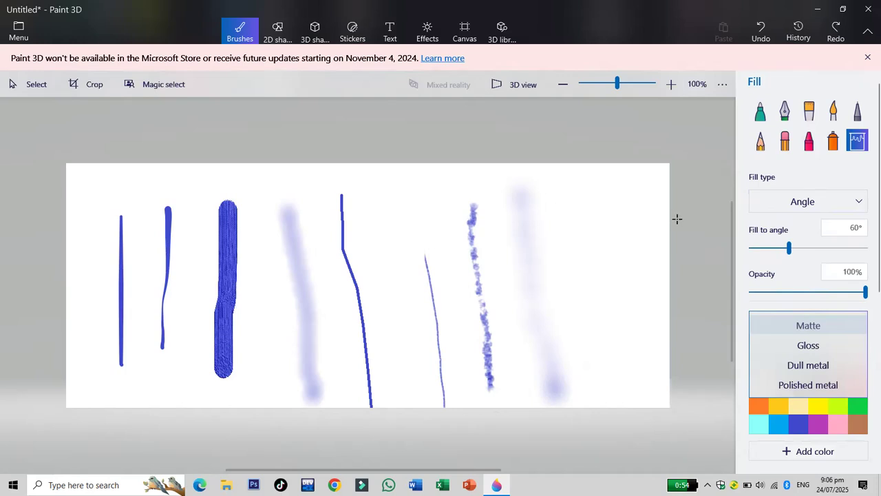
{"action": "left_click", "coordinate": [769, 143]}
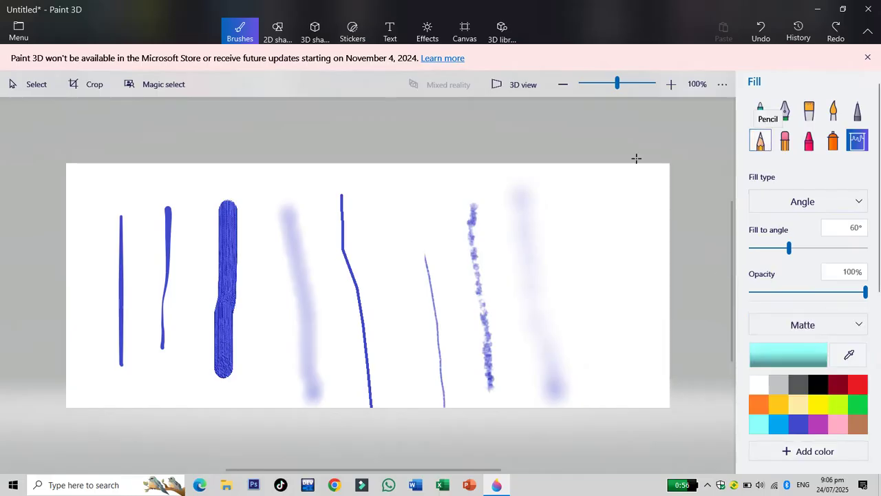
{"action": "key", "text": "ctrl+a"}
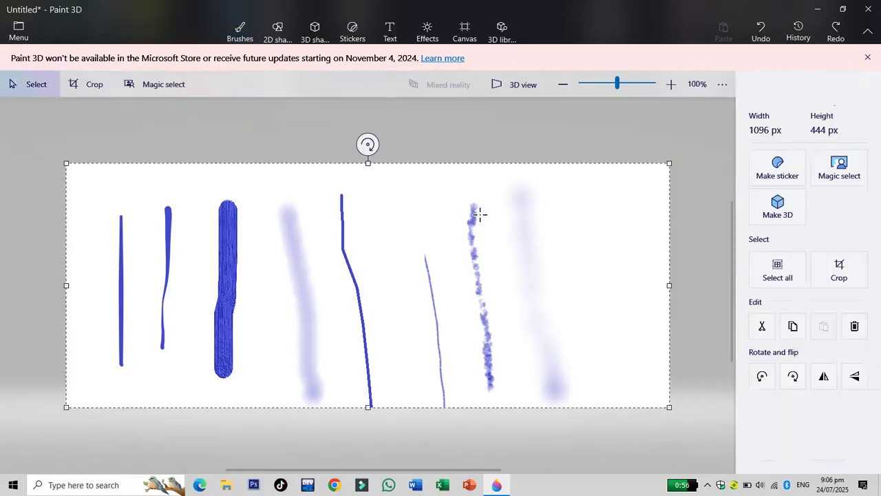
{"action": "key", "text": "Delete"}
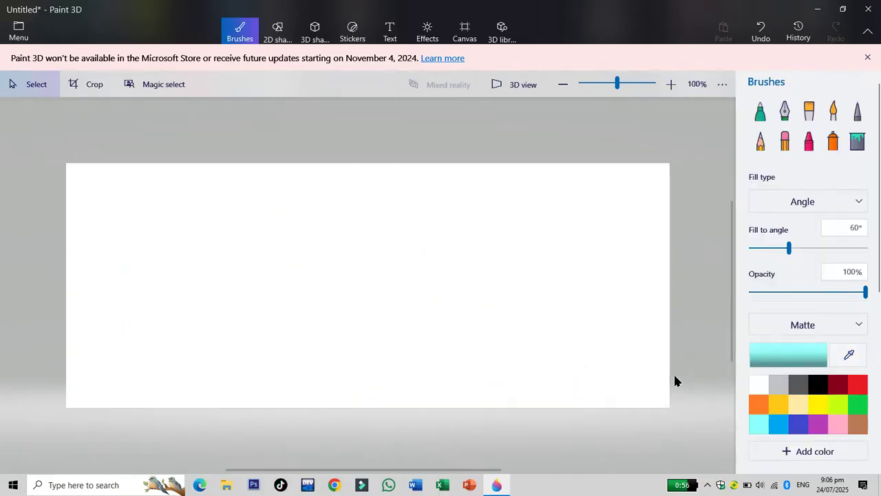
Step: Draw a multipoint star 2D shape in the upper-left part of the blank canvas
{"action": "left_click", "coordinate": [277, 30]}
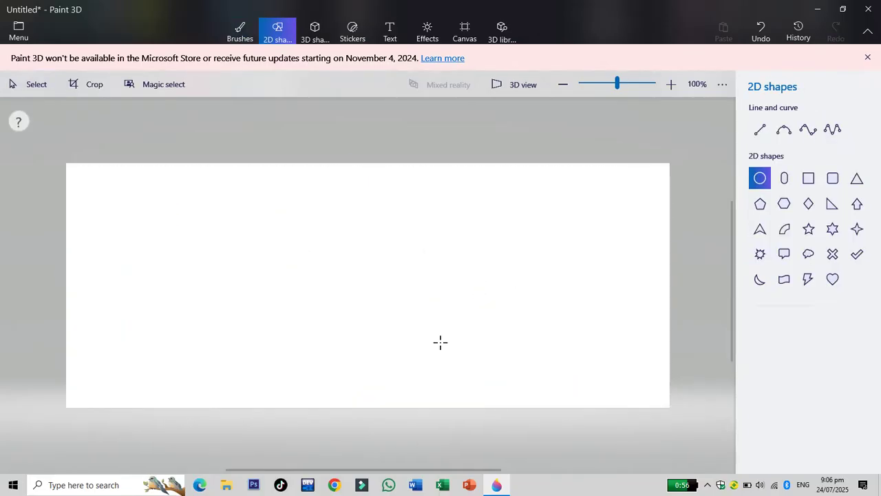
{"action": "left_click", "coordinate": [761, 255]}
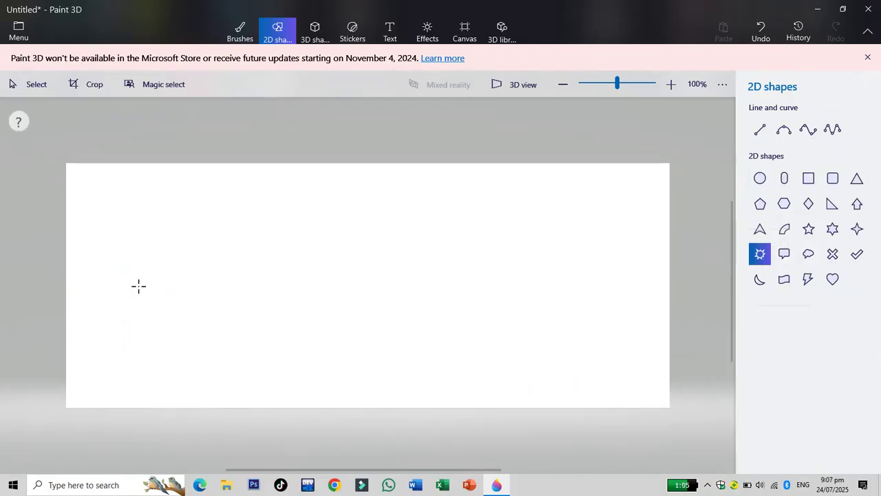
{"action": "left_click_drag", "start_coordinate": [102, 200], "coordinate": [212, 311]}
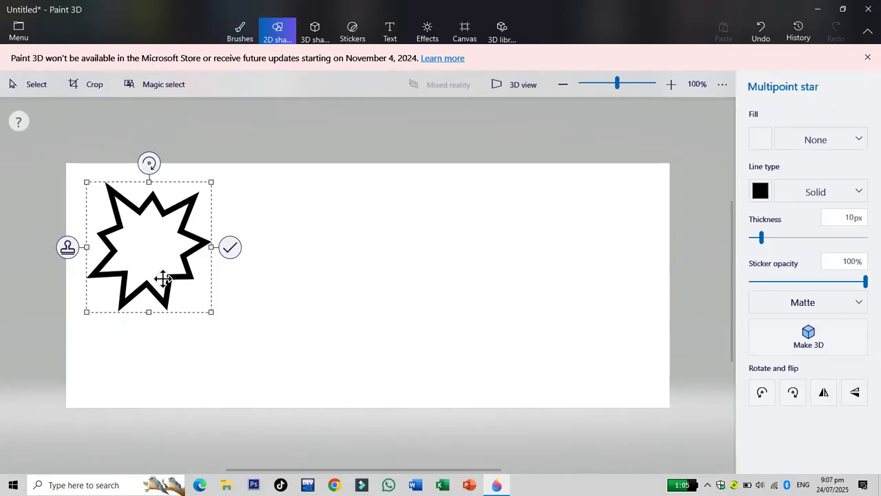
Step: Give the multipoint star a Solid fill and color it indigo
{"action": "left_click", "coordinate": [861, 144]}
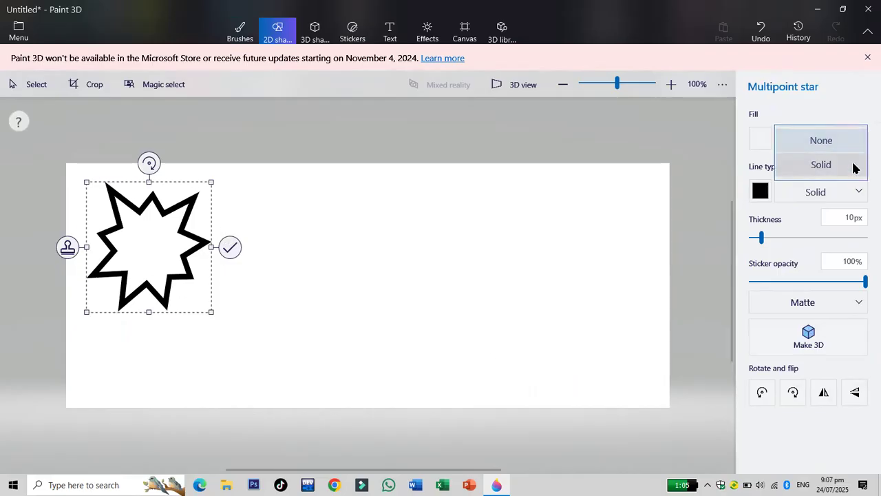
{"action": "left_click", "coordinate": [853, 166]}
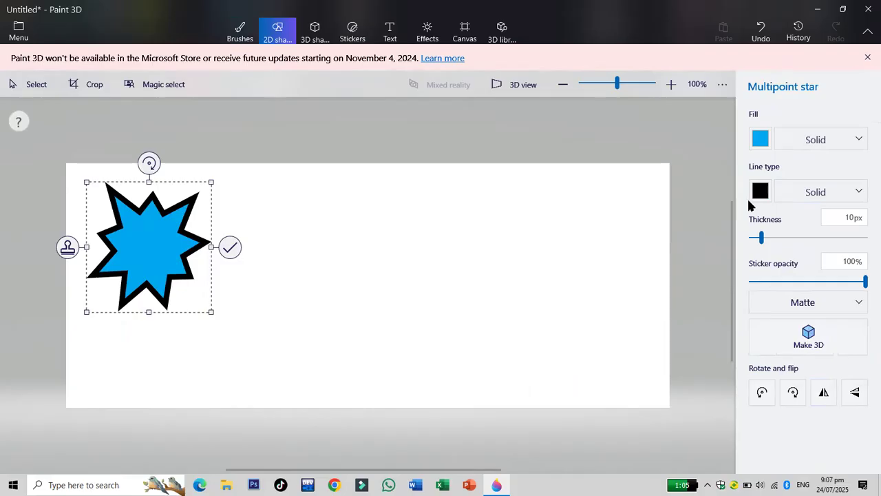
{"action": "left_click", "coordinate": [760, 140]}
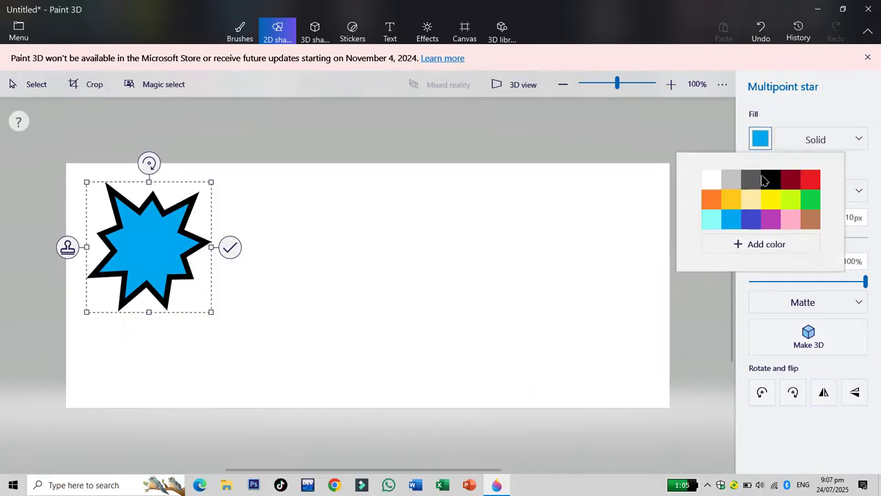
{"action": "left_click", "coordinate": [762, 222]}
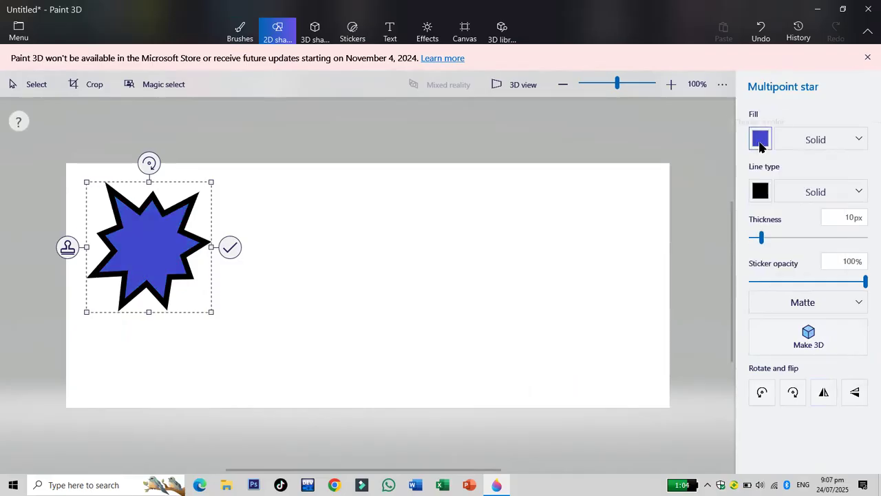
Step: Mix a custom light yellow-green color and apply it as the star's fill
{"action": "left_click", "coordinate": [760, 141]}
{"action": "left_click", "coordinate": [760, 245]}
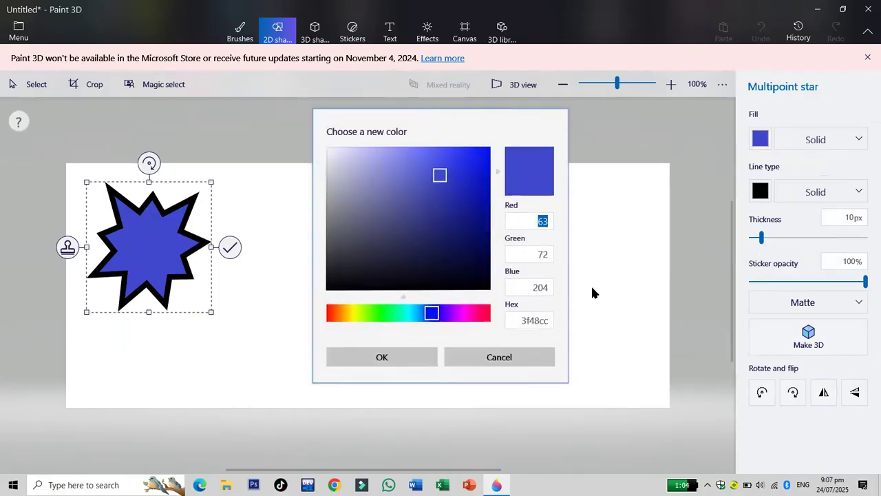
{"action": "left_click", "coordinate": [456, 216]}
{"action": "left_click", "coordinate": [470, 156]}
{"action": "left_click", "coordinate": [437, 157]}
{"action": "left_click", "coordinate": [432, 205]}
{"action": "left_click", "coordinate": [366, 313]}
{"action": "left_click", "coordinate": [374, 235]}
{"action": "left_click", "coordinate": [408, 155]}
{"action": "left_click", "coordinate": [389, 356]}
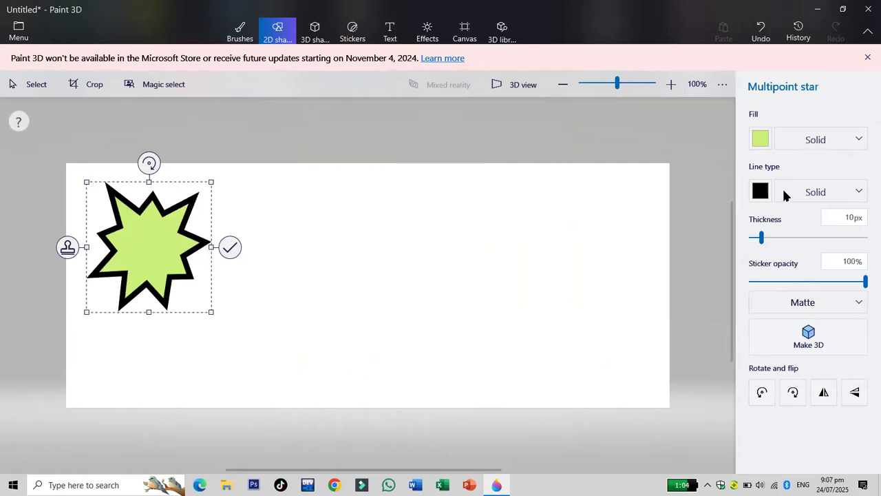
Step: Change the star's outline color to light blue and set its thickness to 6 px, keeping sticker opacity at 100%
{"action": "left_click", "coordinate": [859, 193]}
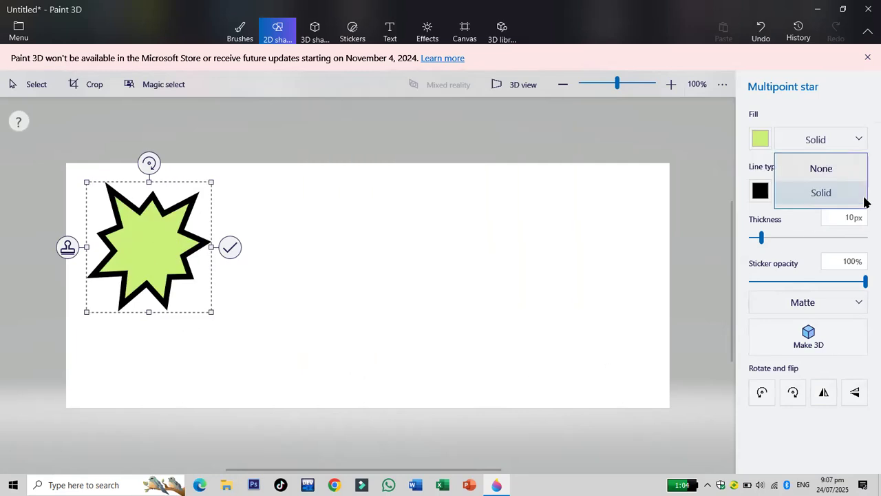
{"action": "left_click", "coordinate": [703, 238]}
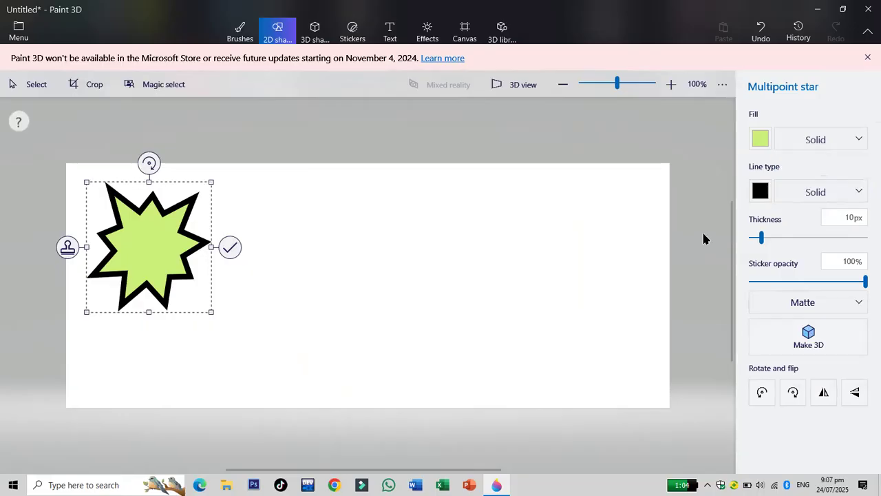
{"action": "left_click", "coordinate": [760, 191]}
{"action": "left_click", "coordinate": [731, 272]}
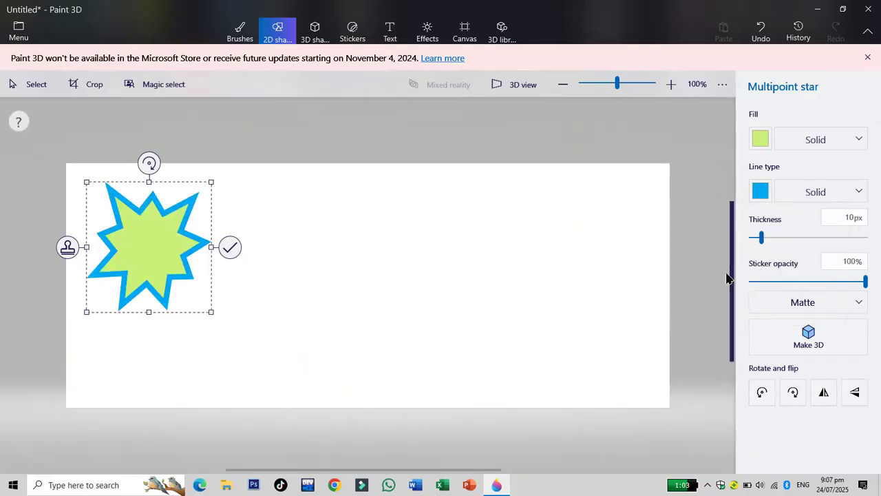
{"action": "mouse_move", "coordinate": [761, 238]}
{"action": "left_mouse_down"}
{"action": "mouse_move", "coordinate": [753, 246]}
{"action": "mouse_move", "coordinate": [778, 243]}
{"action": "mouse_move", "coordinate": [757, 241]}
{"action": "left_mouse_up"}
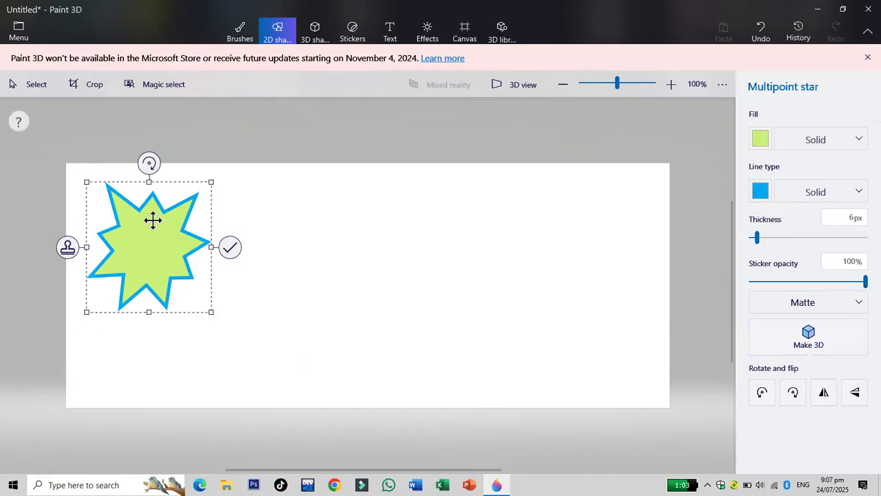
{"action": "mouse_move", "coordinate": [865, 281]}
{"action": "left_mouse_down"}
{"action": "mouse_move", "coordinate": [802, 283]}
{"action": "mouse_move", "coordinate": [861, 283]}
{"action": "left_mouse_up"}
Step: Rotate the star slightly clockwise, stamp a copy in place, and move the selected star to the canvas middle
{"action": "left_click_drag", "start_coordinate": [149, 164], "coordinate": [165, 167]}
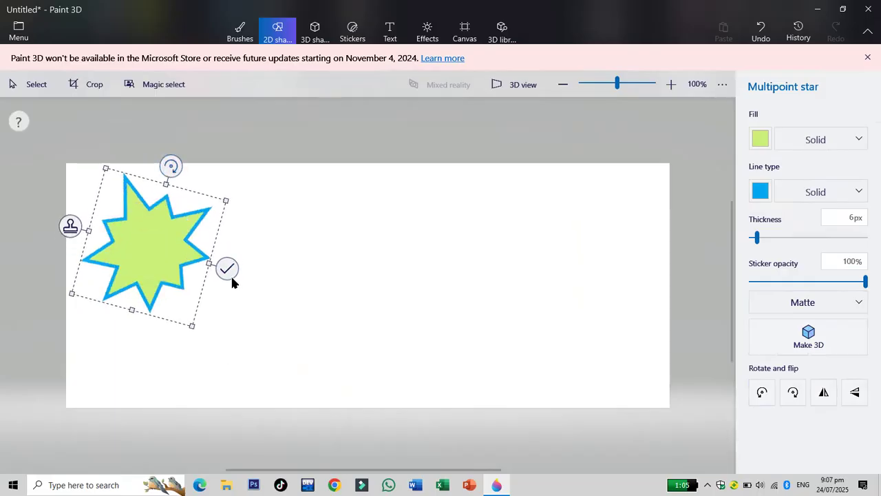
{"action": "left_click", "coordinate": [69, 228]}
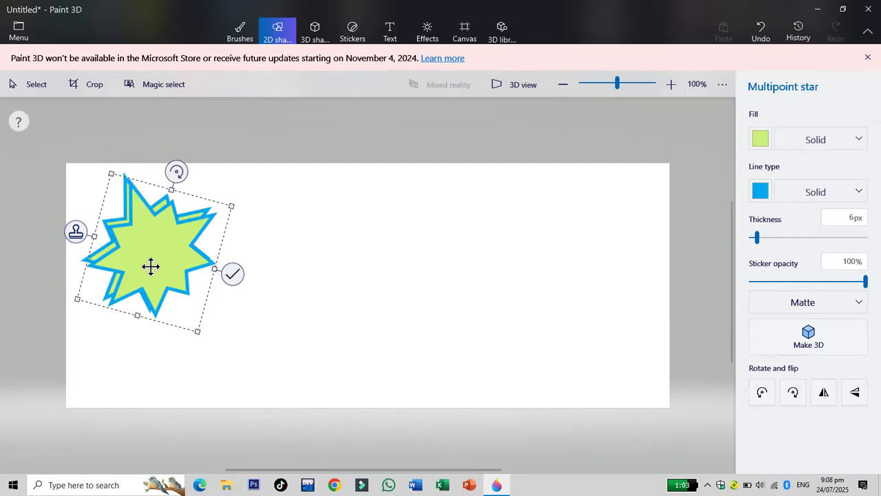
{"action": "left_click_drag", "start_coordinate": [150, 266], "coordinate": [362, 282]}
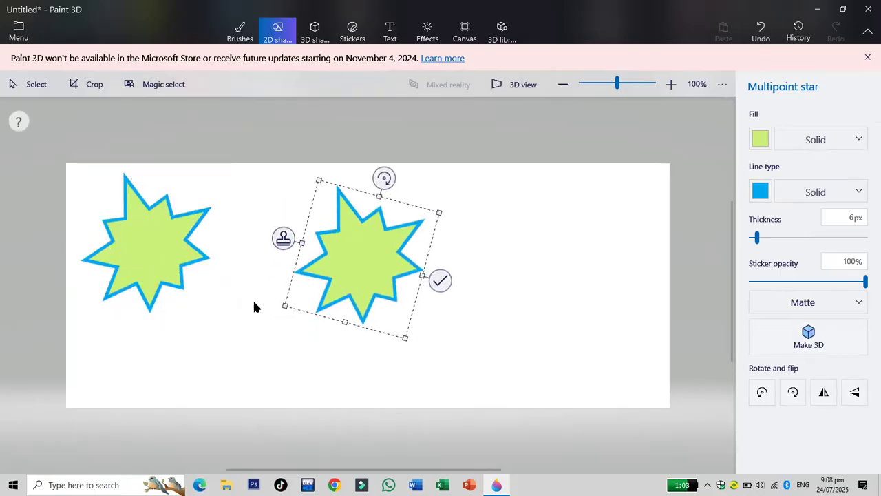
Step: Stamp more overlapping star copies across the canvas and place the last one with reduced sticker opacity
{"action": "left_click", "coordinate": [287, 241]}
{"action": "left_click_drag", "start_coordinate": [351, 278], "coordinate": [378, 222]}
{"action": "left_click", "coordinate": [178, 245]}
{"action": "left_click", "coordinate": [390, 240]}
{"action": "left_click", "coordinate": [328, 206]}
{"action": "left_click_drag", "start_coordinate": [417, 262], "coordinate": [229, 239]}
{"action": "left_click", "coordinate": [216, 203]}
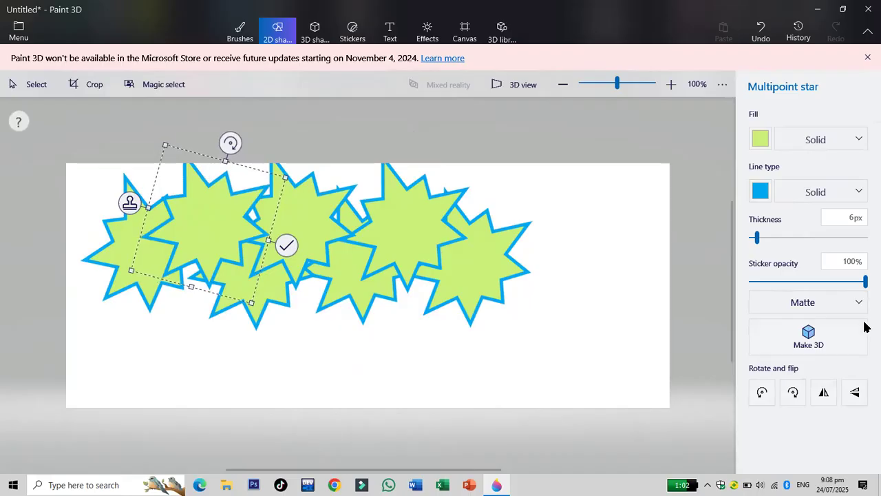
{"action": "left_click_drag", "start_coordinate": [864, 280], "coordinate": [838, 280]}
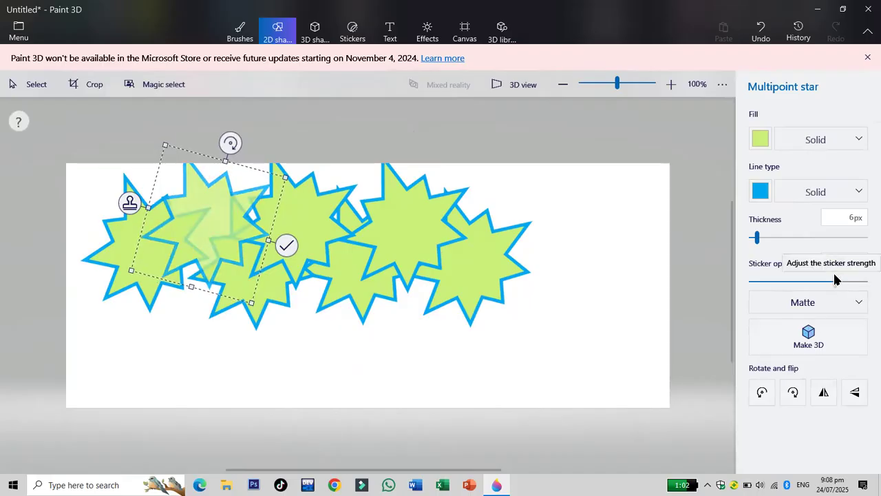
{"action": "left_click", "coordinate": [378, 355]}
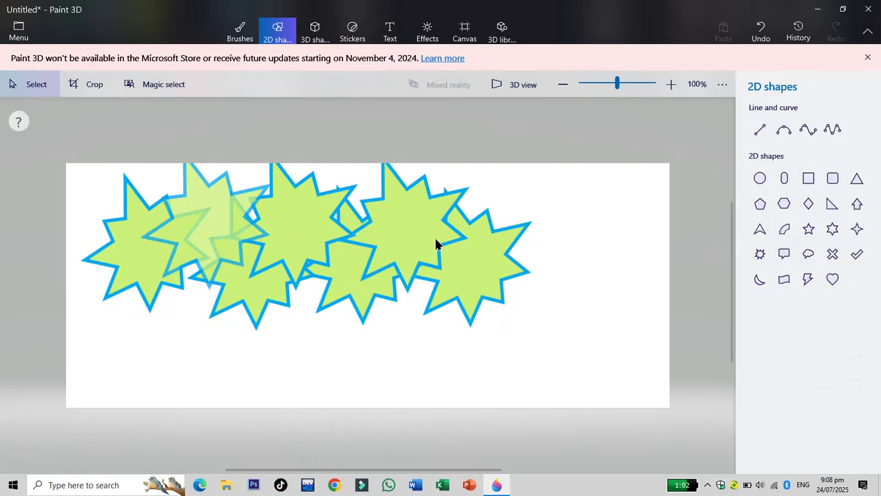
Step: Draw a heart shape in the blank area beside the stars and fill it with red
{"action": "left_click", "coordinate": [833, 279]}
{"action": "left_click_drag", "start_coordinate": [560, 223], "coordinate": [628, 304]}
{"action": "left_click", "coordinate": [766, 137]}
{"action": "left_click", "coordinate": [810, 179]}
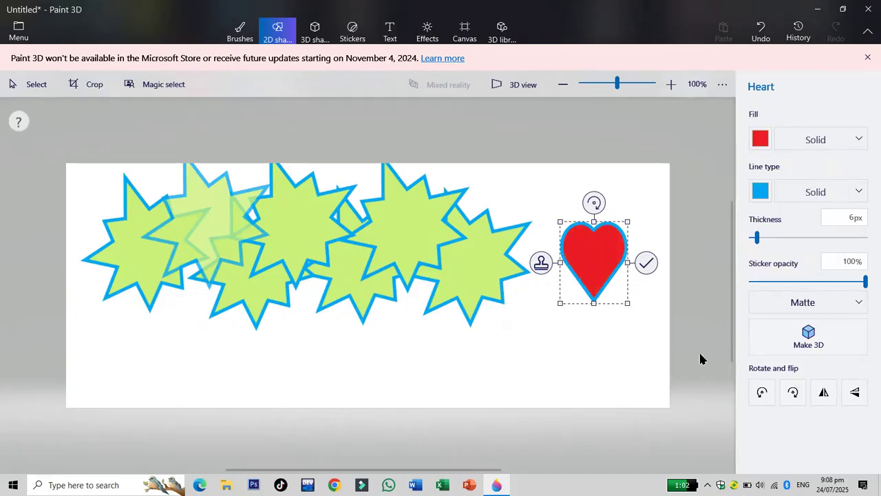
Step: Enlarge the heart and move it over the stars at the center of the canvas
{"action": "left_click_drag", "start_coordinate": [561, 303], "coordinate": [472, 388]}
{"action": "left_click_drag", "start_coordinate": [571, 314], "coordinate": [372, 305]}
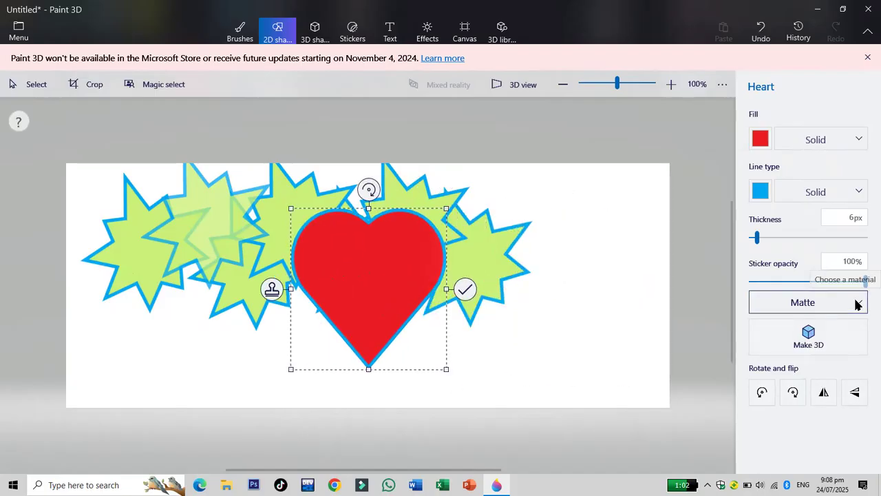
Step: Try the Gloss and Dull metal materials on the heart, and finish with Polished metal
{"action": "left_click", "coordinate": [857, 304]}
{"action": "left_click", "coordinate": [826, 326]}
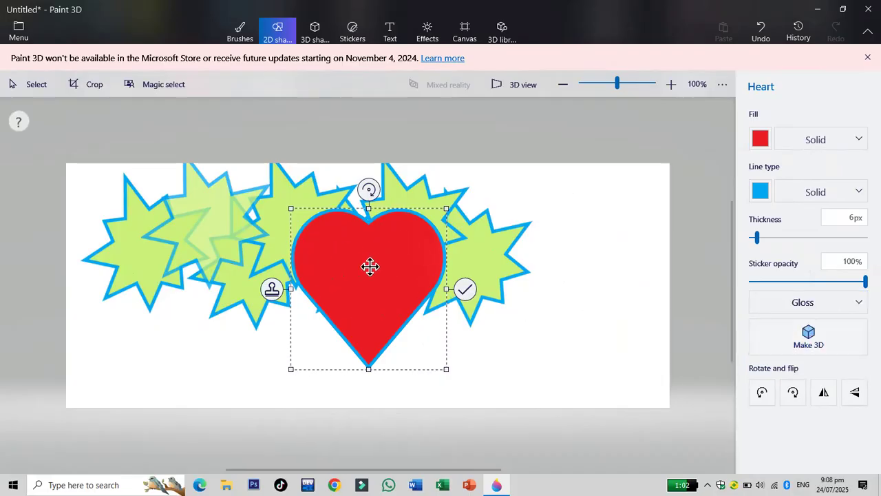
{"action": "left_click", "coordinate": [859, 304]}
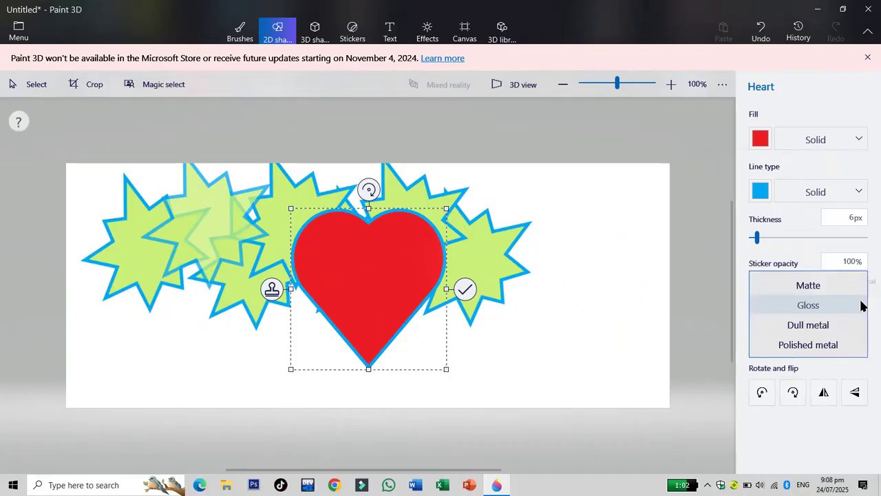
{"action": "left_click", "coordinate": [846, 328]}
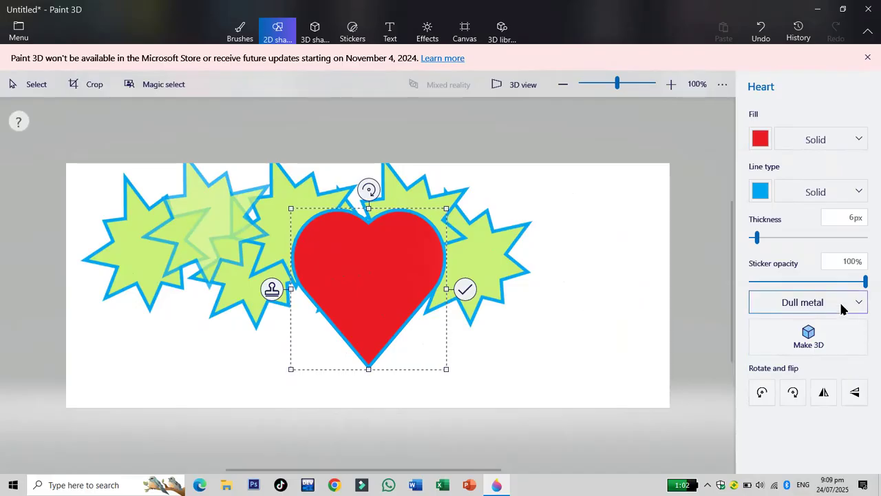
{"action": "left_click", "coordinate": [858, 303]}
{"action": "left_click", "coordinate": [804, 325]}
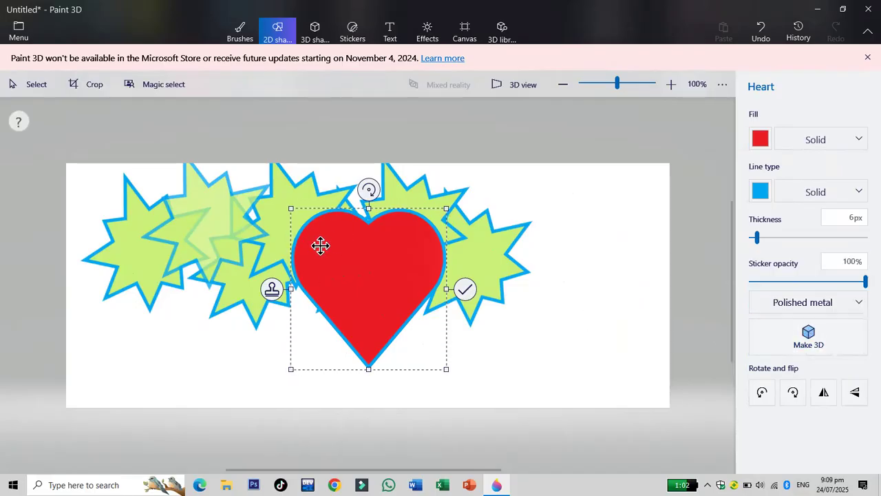
Step: Move the heart over the leftmost stars and turn it upside down
{"action": "left_click_drag", "start_coordinate": [353, 252], "coordinate": [165, 245]}
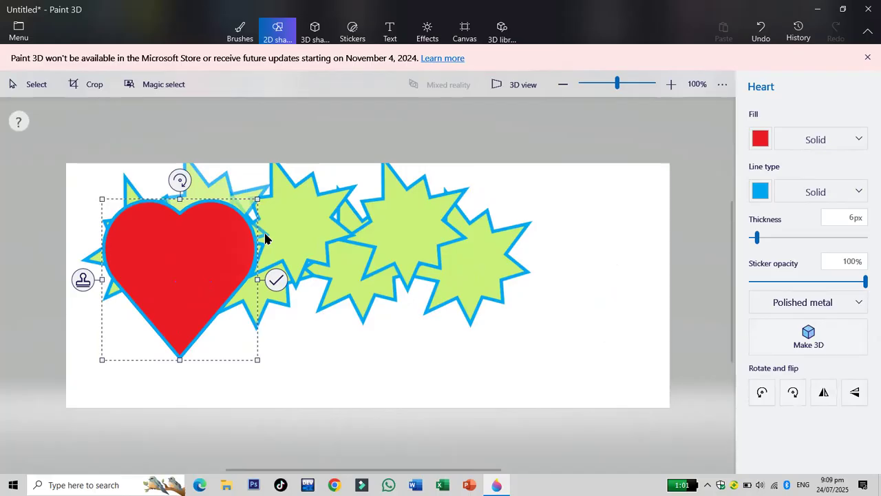
{"action": "left_click", "coordinate": [762, 393]}
{"action": "left_click", "coordinate": [793, 393]}
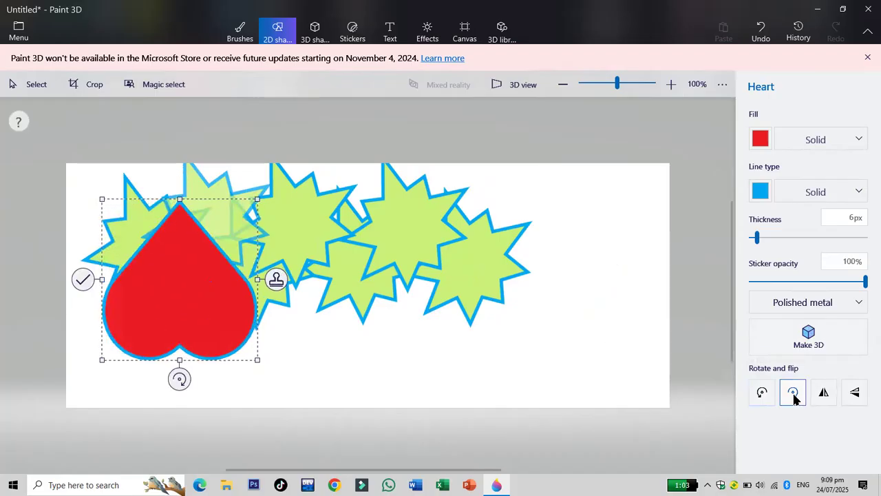
Step: Shrink the upside-down heart and place it in the blank area to the right of the stars
{"action": "left_click_drag", "start_coordinate": [278, 307], "coordinate": [571, 309]}
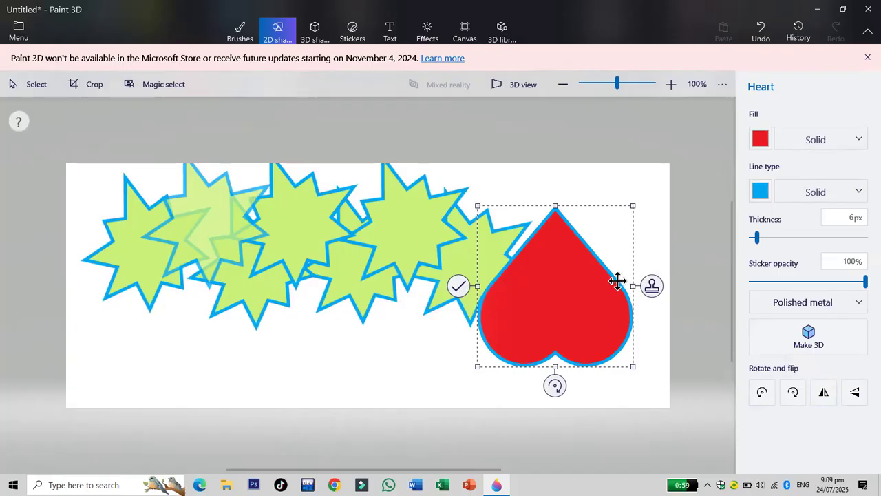
{"action": "left_click_drag", "start_coordinate": [594, 292], "coordinate": [420, 291]}
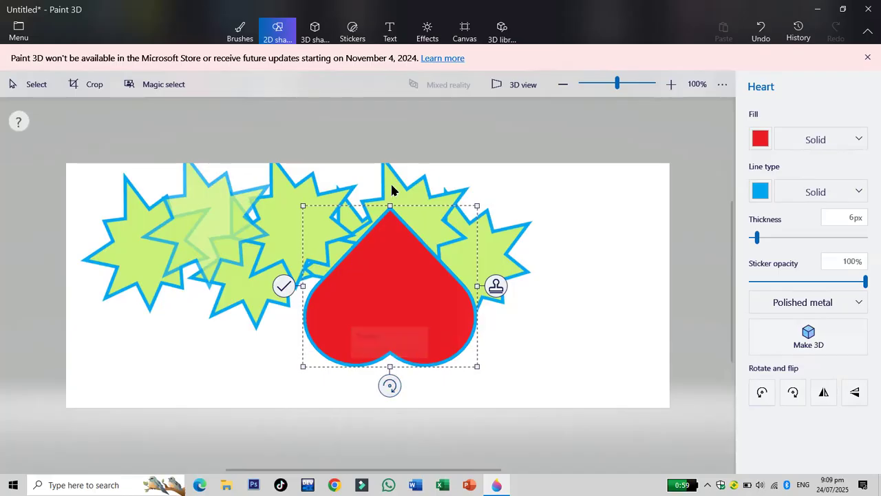
{"action": "mouse_move", "coordinate": [389, 205]}
{"action": "left_mouse_down"}
{"action": "mouse_move", "coordinate": [390, 454]}
{"action": "mouse_move", "coordinate": [383, 285]}
{"action": "mouse_move", "coordinate": [402, 213]}
{"action": "left_mouse_up"}
{"action": "left_click_drag", "start_coordinate": [423, 318], "coordinate": [571, 282]}
{"action": "left_click_drag", "start_coordinate": [452, 328], "coordinate": [532, 261]}
{"action": "mouse_move", "coordinate": [584, 249]}
{"action": "left_mouse_down"}
{"action": "mouse_move", "coordinate": [586, 258]}
{"action": "mouse_move", "coordinate": [589, 241]}
{"action": "left_mouse_up"}
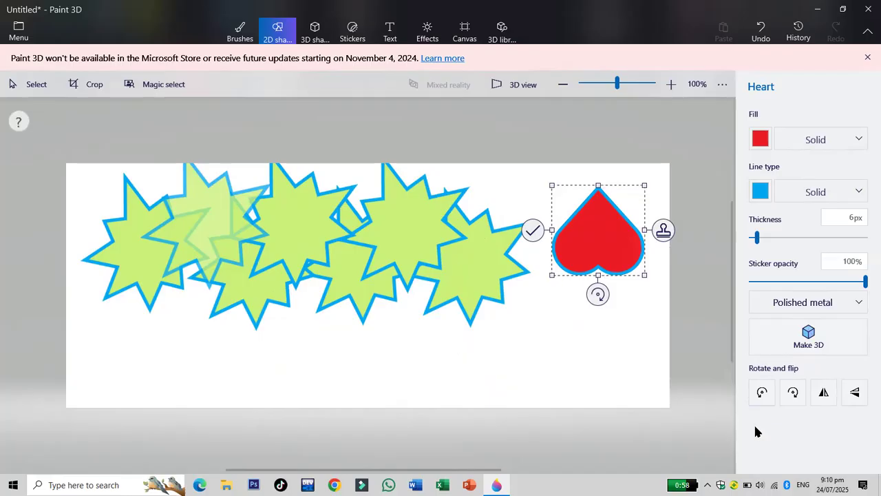
Step: Convert the upside-down 2D heart into a 3D object
{"action": "left_click", "coordinate": [631, 84]}
{"action": "mouse_move", "coordinate": [615, 84]}
{"action": "left_mouse_down"}
{"action": "mouse_move", "coordinate": [606, 84]}
{"action": "mouse_move", "coordinate": [613, 84]}
{"action": "left_mouse_up"}
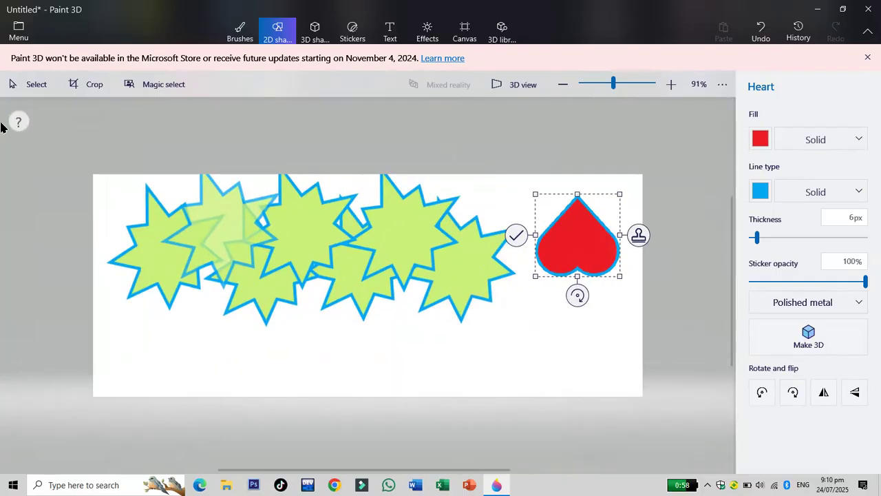
{"action": "left_click", "coordinate": [797, 349]}
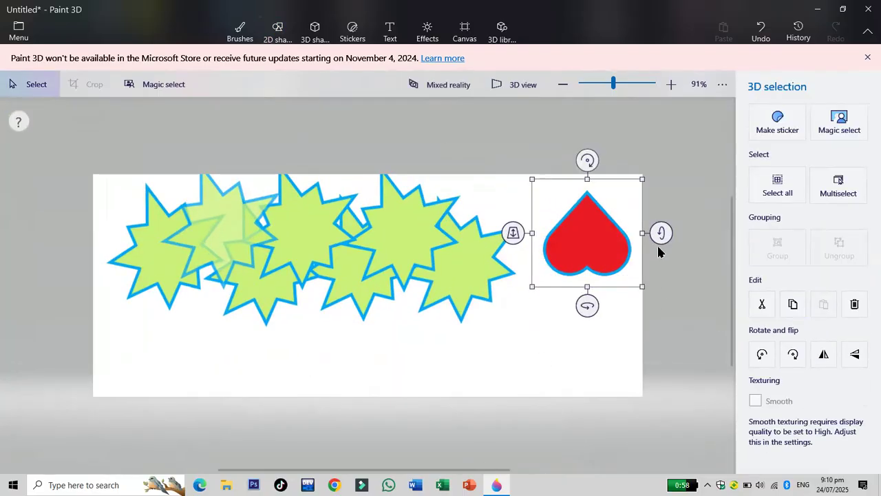
Step: Rotate the 3D heart about its different axes, adjust its depth position, and turn it upright
{"action": "mouse_move", "coordinate": [660, 234]}
{"action": "left_mouse_down"}
{"action": "mouse_move", "coordinate": [658, 334]}
{"action": "mouse_move", "coordinate": [662, 233]}
{"action": "left_mouse_up"}
{"action": "mouse_move", "coordinate": [588, 308]}
{"action": "left_mouse_down"}
{"action": "mouse_move", "coordinate": [610, 305]}
{"action": "mouse_move", "coordinate": [549, 296]}
{"action": "mouse_move", "coordinate": [589, 301]}
{"action": "left_mouse_up"}
{"action": "mouse_move", "coordinate": [517, 239]}
{"action": "left_mouse_down"}
{"action": "mouse_move", "coordinate": [512, 232]}
{"action": "mouse_move", "coordinate": [500, 289]}
{"action": "mouse_move", "coordinate": [512, 215]}
{"action": "mouse_move", "coordinate": [511, 233]}
{"action": "left_mouse_up"}
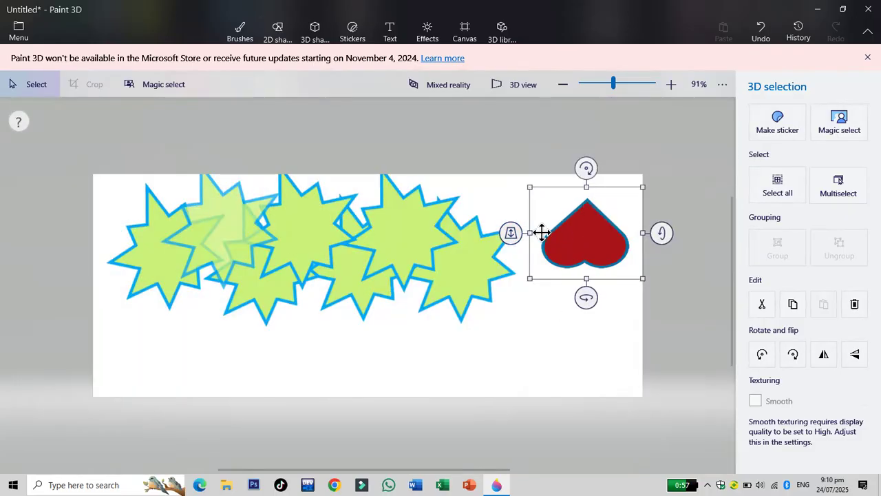
{"action": "left_click_drag", "start_coordinate": [509, 232], "coordinate": [503, 259]}
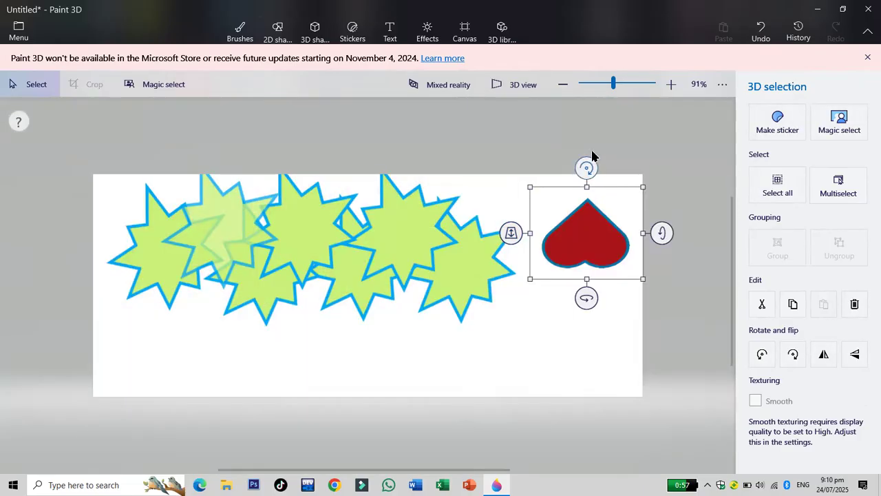
{"action": "left_click_drag", "start_coordinate": [588, 167], "coordinate": [583, 315]}
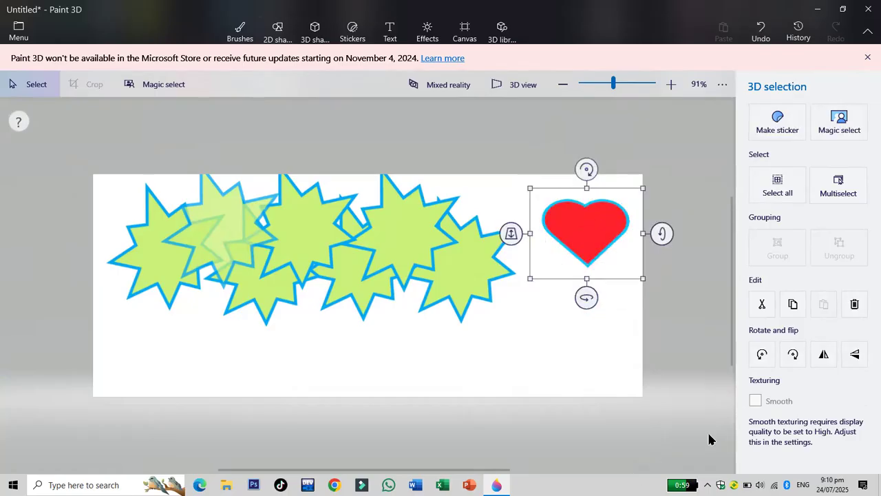
{"action": "left_click", "coordinate": [854, 354]}
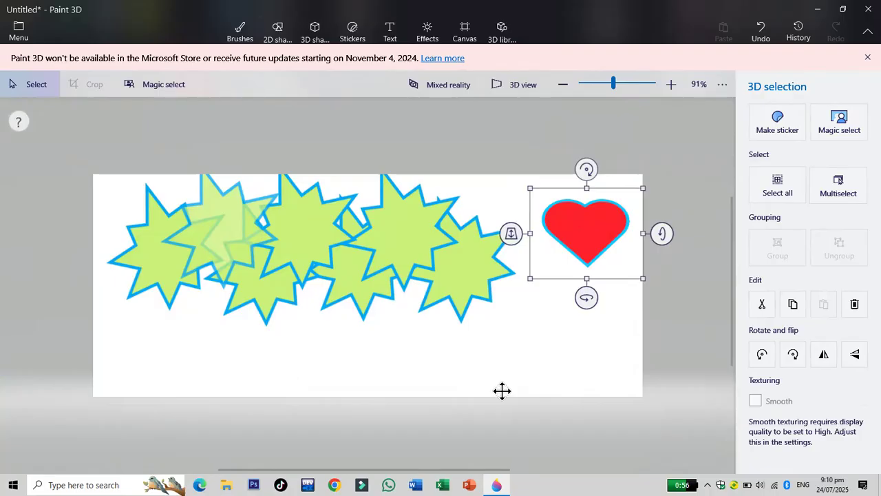
Step: Draw a wavy 3D tube doodle below the stars, add short segments at its right end, and draw a separate near-vertical tube
{"action": "left_click", "coordinate": [314, 26]}
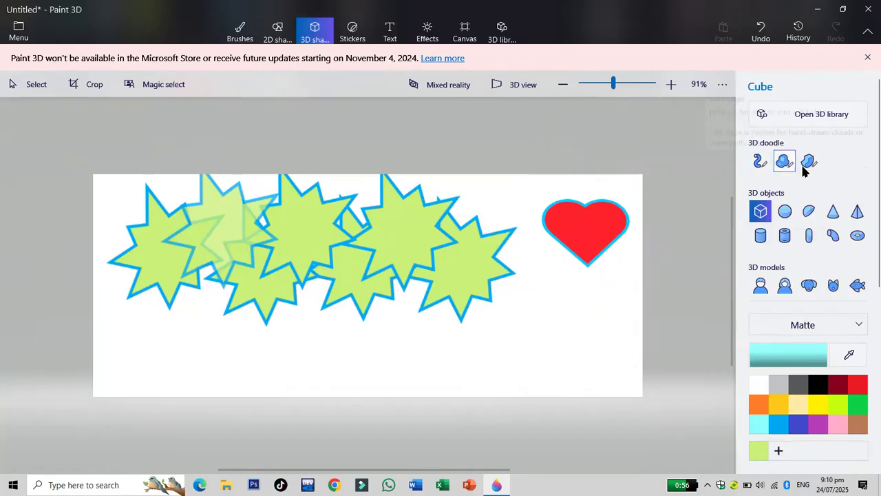
{"action": "left_click", "coordinate": [760, 163]}
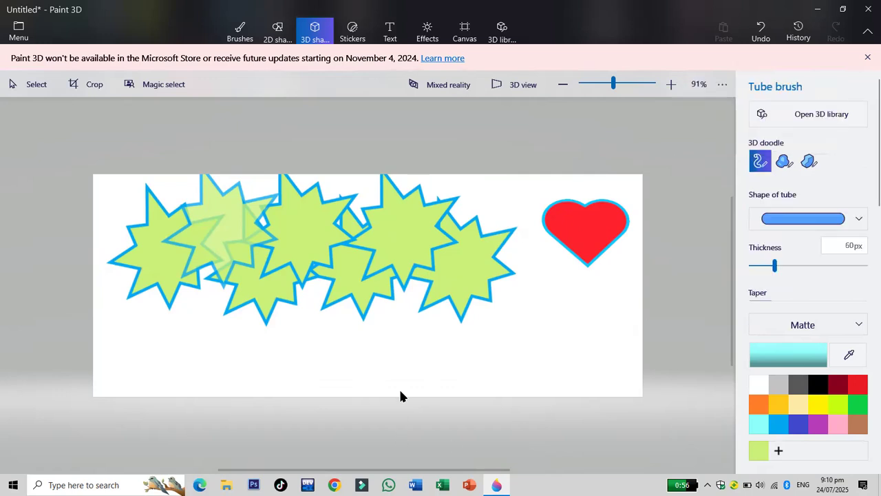
{"action": "mouse_move", "coordinate": [546, 305]}
{"action": "left_mouse_down"}
{"action": "mouse_move", "coordinate": [490, 363]}
{"action": "mouse_move", "coordinate": [340, 333]}
{"action": "left_mouse_up"}
{"action": "left_click_drag", "start_coordinate": [282, 363], "coordinate": [274, 297]}
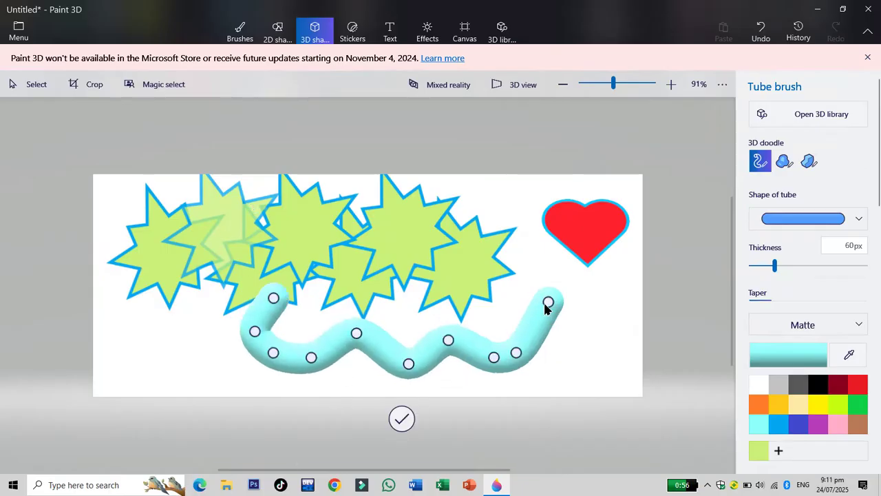
{"action": "left_click_drag", "start_coordinate": [544, 298], "coordinate": [525, 257]}
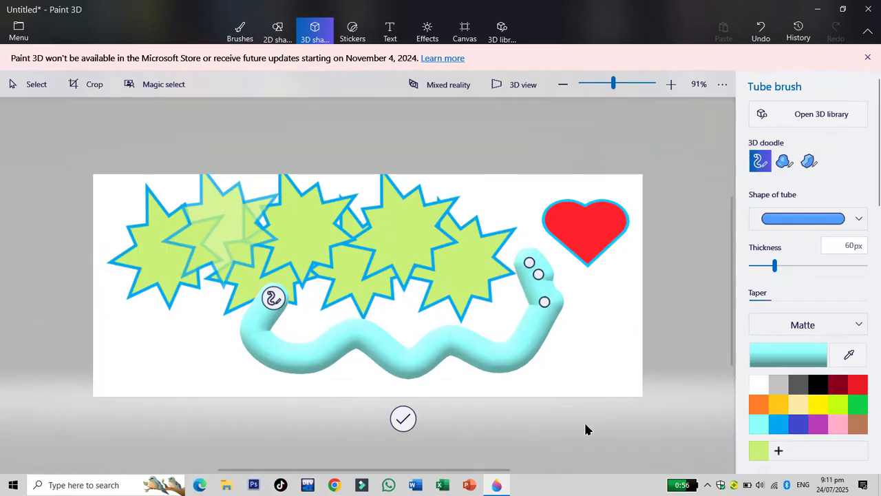
{"action": "left_click_drag", "start_coordinate": [544, 304], "coordinate": [555, 313]}
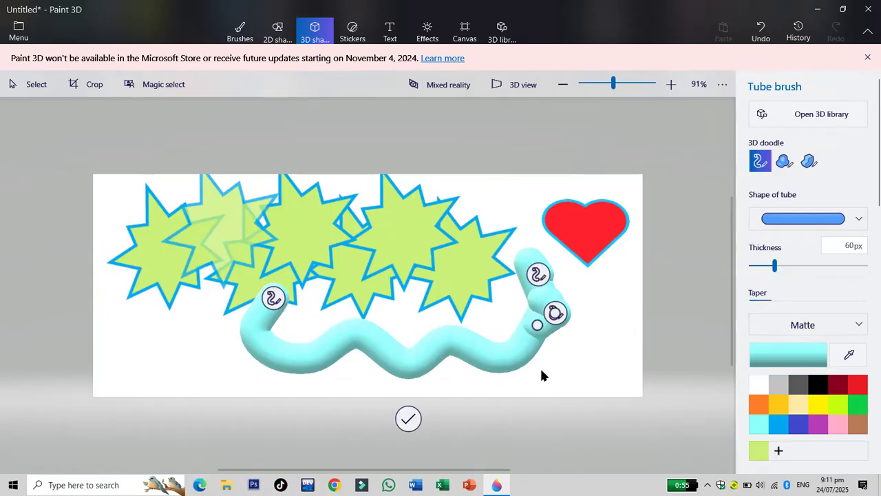
{"action": "left_click_drag", "start_coordinate": [633, 272], "coordinate": [643, 366]}
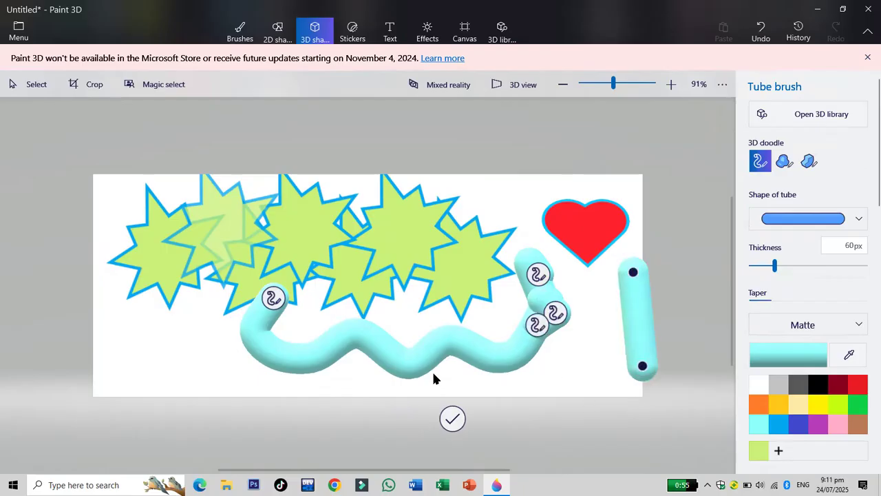
Step: Delete the tube doodles and the 3D heart from the canvas
{"action": "key", "text": "Delete"}
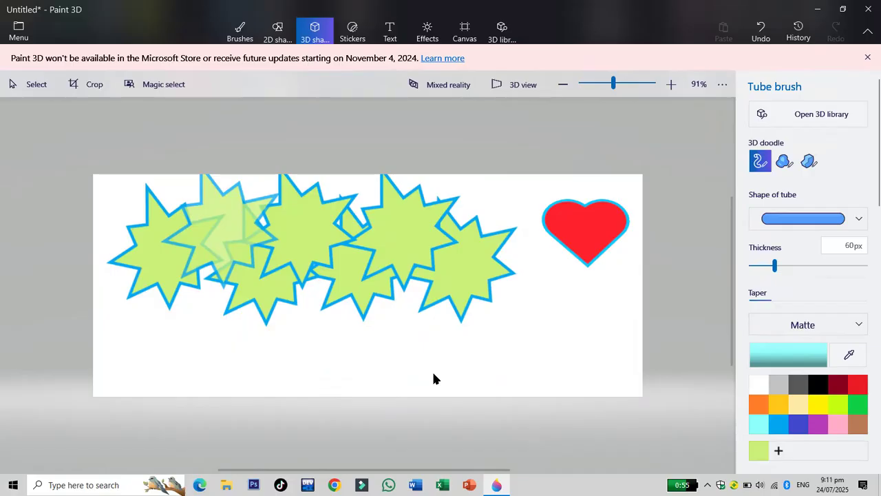
{"action": "key", "text": "ctrl+a"}
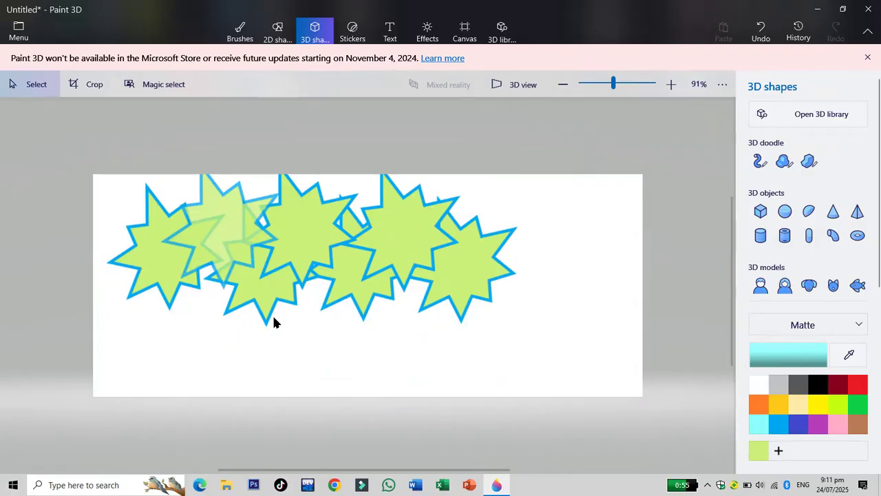
{"action": "left_click", "coordinate": [35, 85]}
{"action": "left_click_drag", "start_coordinate": [135, 174], "coordinate": [521, 434]}
{"action": "left_click_drag", "start_coordinate": [300, 281], "coordinate": [400, 286]}
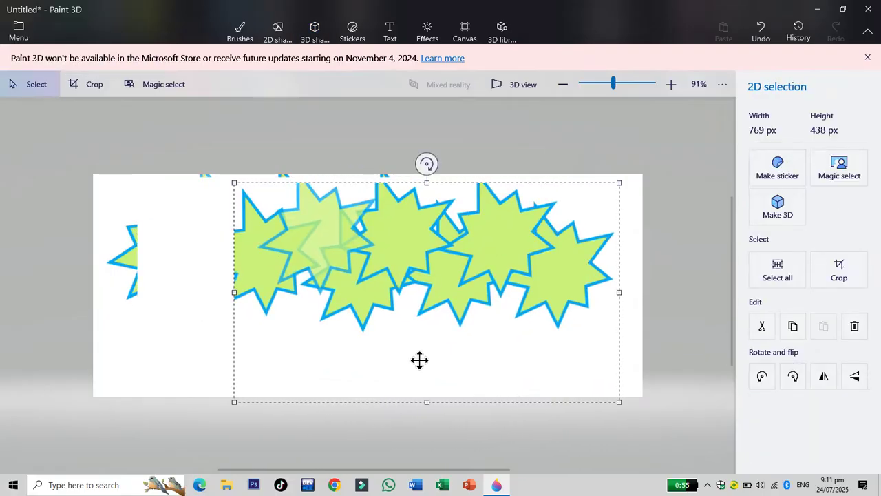
{"action": "key", "text": "Escape"}
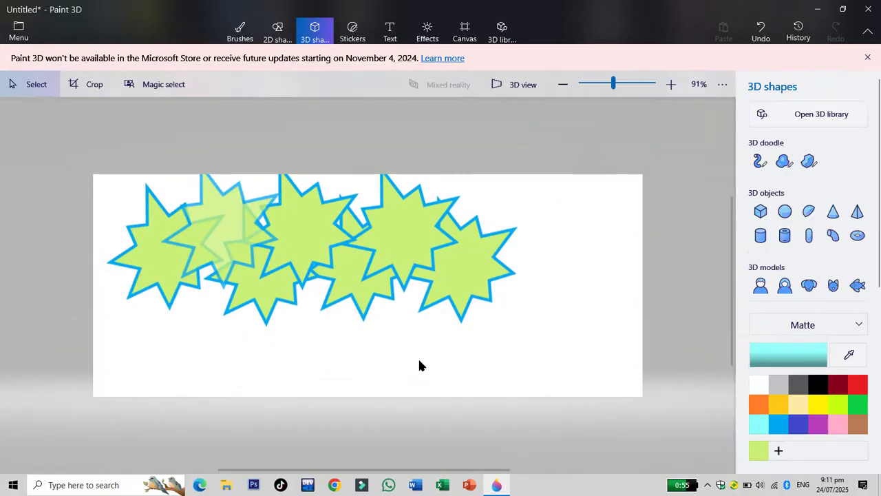
Step: Select the entire canvas and delete all the stars
{"action": "key", "text": "ctrl+a"}
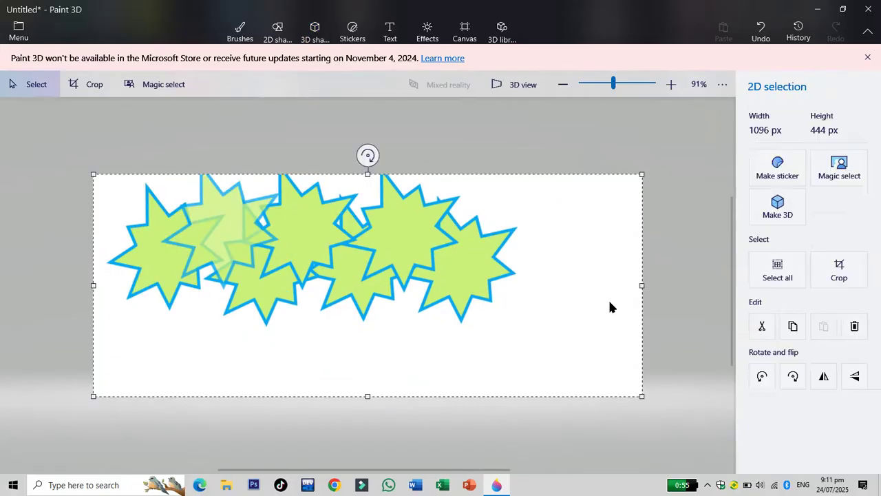
{"action": "key", "text": "Delete"}
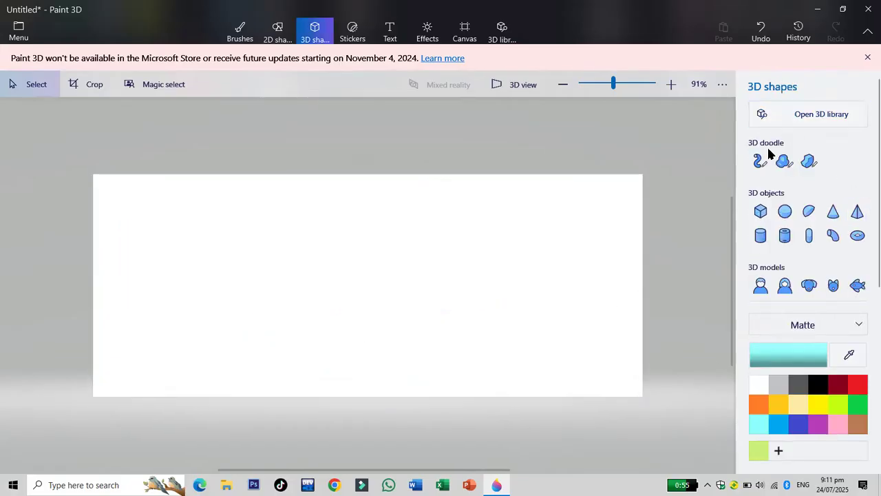
Step: Draw a long straight 3D tube across the blank canvas, extend its right end into a downward hook, and finish the shape
{"action": "left_click", "coordinate": [759, 163]}
{"action": "mouse_move", "coordinate": [155, 248]}
{"action": "left_mouse_down"}
{"action": "mouse_move", "coordinate": [441, 269]}
{"action": "mouse_move", "coordinate": [543, 265]}
{"action": "left_mouse_up"}
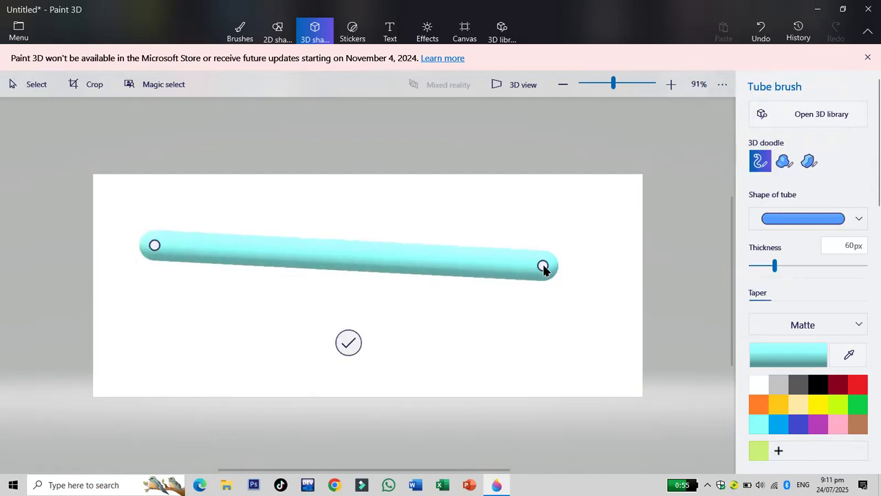
{"action": "mouse_move", "coordinate": [549, 281]}
{"action": "left_mouse_down"}
{"action": "mouse_move", "coordinate": [572, 346]}
{"action": "mouse_move", "coordinate": [551, 368]}
{"action": "mouse_move", "coordinate": [532, 359]}
{"action": "left_mouse_up"}
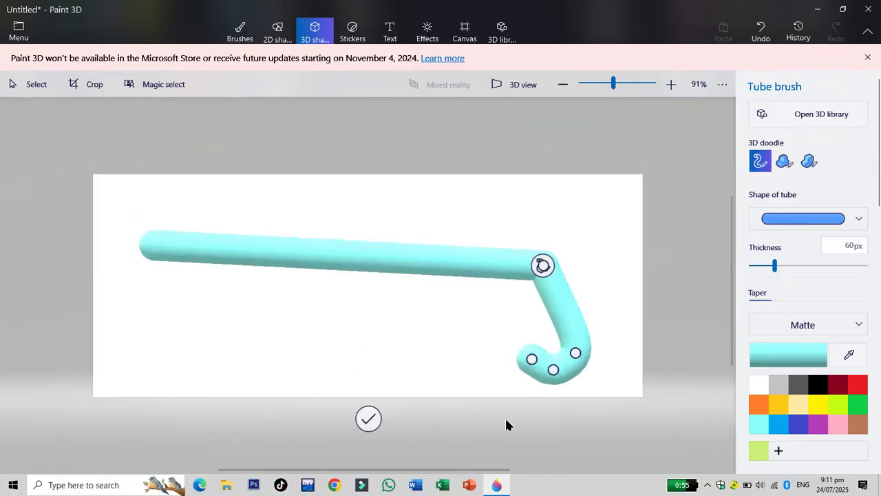
{"action": "left_click", "coordinate": [368, 419]}
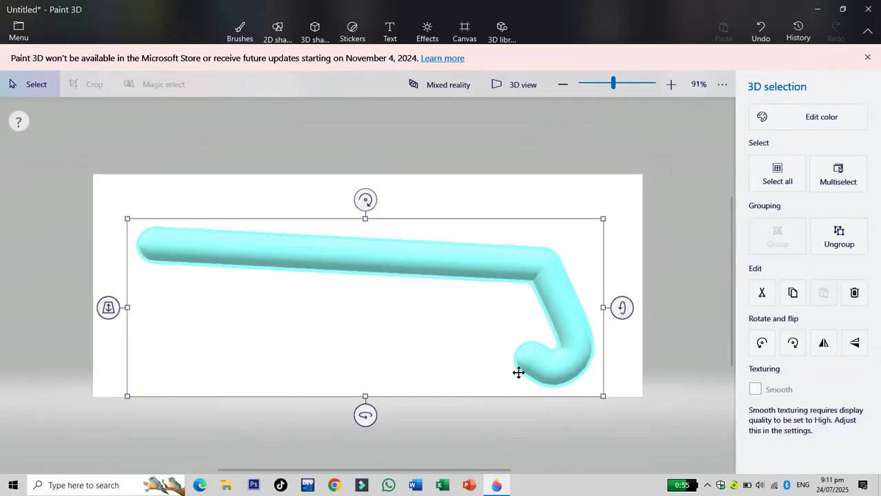
Step: Tilt the hooked 3D tube to inspect it from different angles, and deselect it
{"action": "left_click_drag", "start_coordinate": [628, 313], "coordinate": [570, 320]}
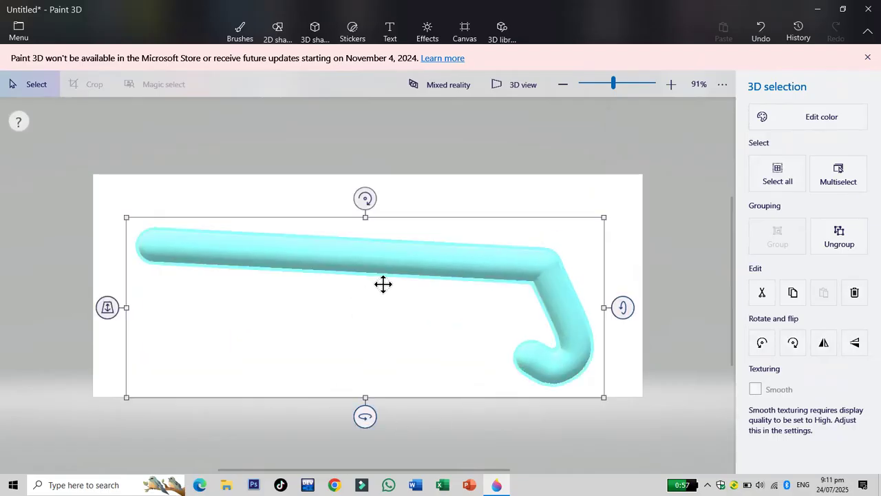
{"action": "left_click", "coordinate": [249, 186]}
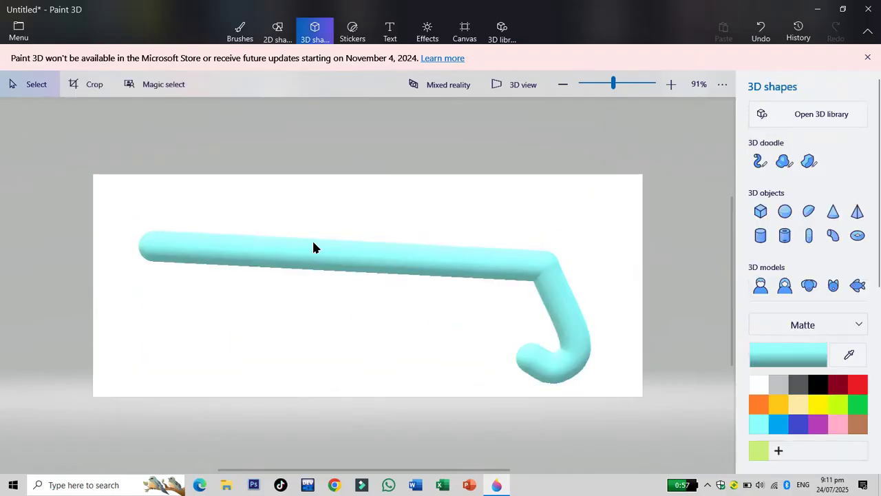
{"action": "left_click_drag", "start_coordinate": [379, 270], "coordinate": [354, 234]}
{"action": "left_click", "coordinate": [376, 337]}
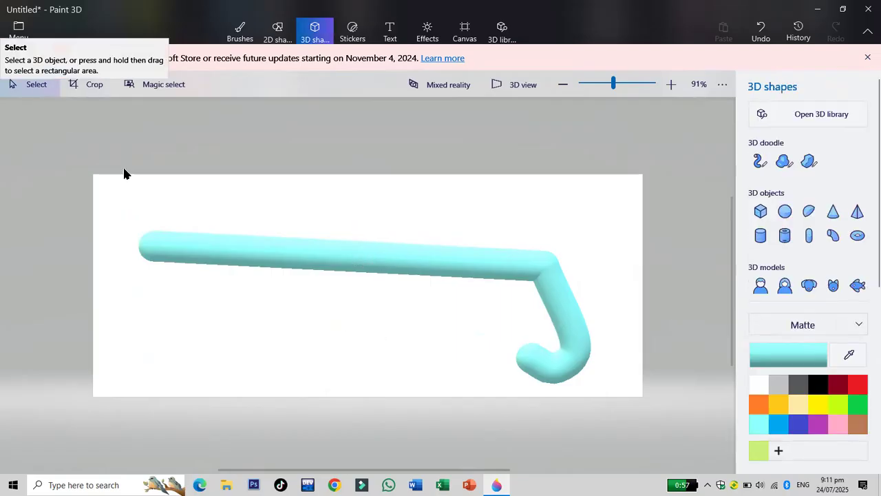
Step: Draw a large closed freeform Soft edge 3D doodle overlapping the tube
{"action": "left_click", "coordinate": [784, 163]}
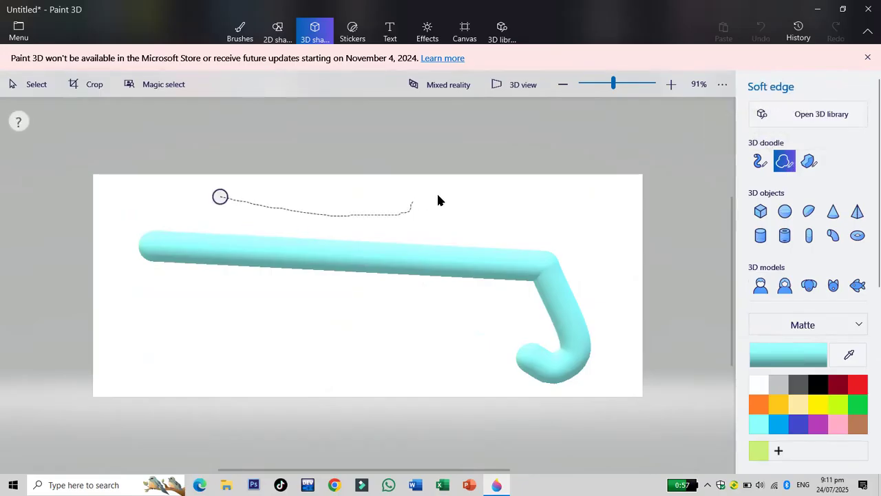
{"action": "left_click_drag", "start_coordinate": [231, 212], "coordinate": [220, 197]}
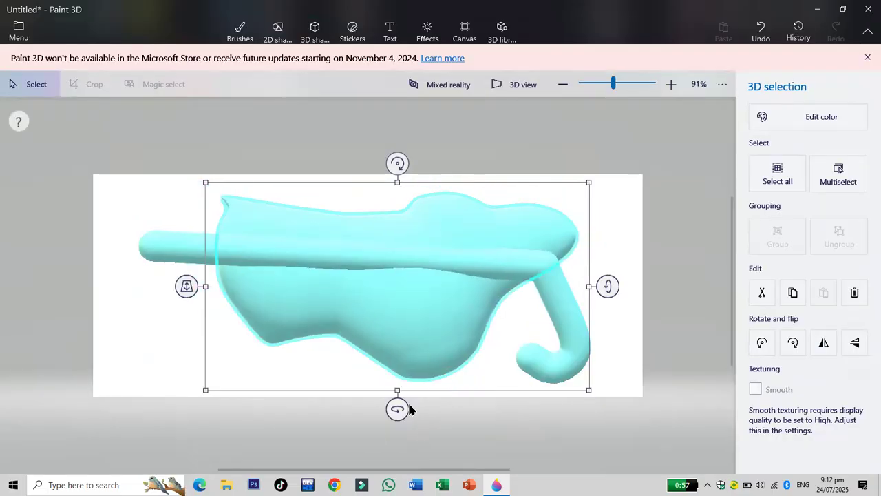
Step: Turn the soft-edge doodle about its vertical axis and draw a closed Sharp edge 3D doodle over the tube's hook
{"action": "left_click_drag", "start_coordinate": [399, 407], "coordinate": [296, 391]}
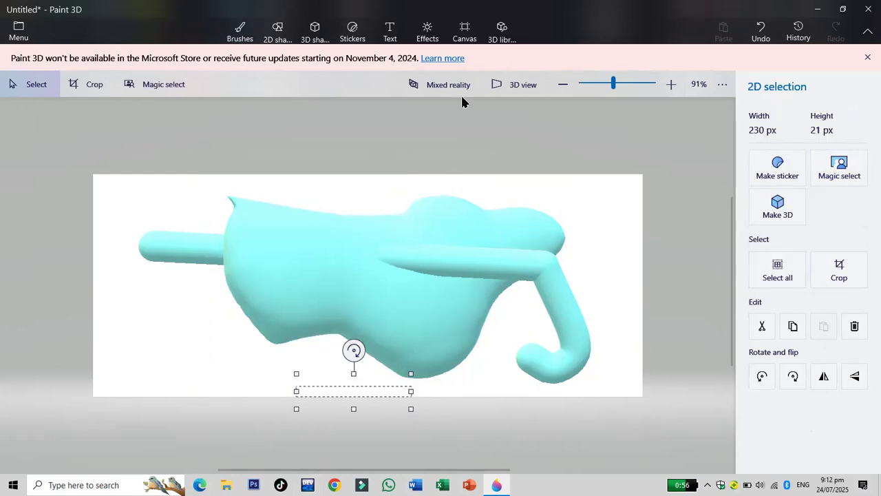
{"action": "left_click", "coordinate": [319, 36]}
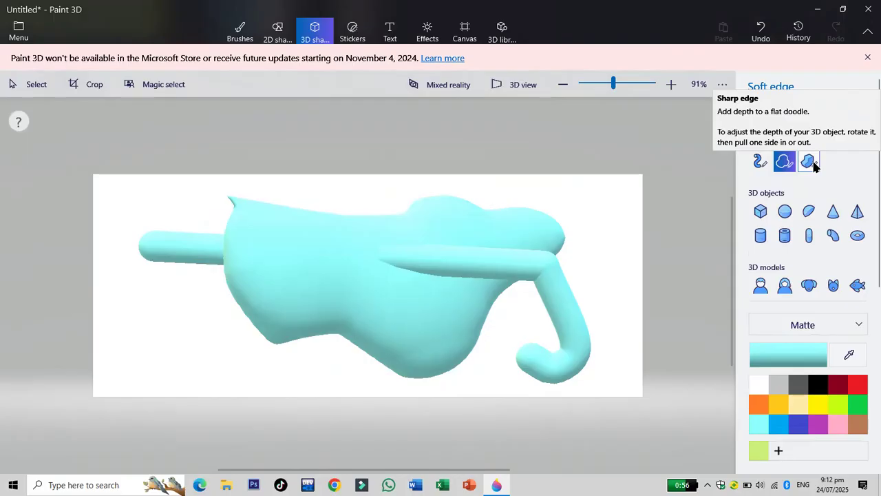
{"action": "left_click", "coordinate": [809, 162]}
{"action": "left_click_drag", "start_coordinate": [611, 197], "coordinate": [617, 301]}
{"action": "left_click_drag", "start_coordinate": [598, 349], "coordinate": [551, 358]}
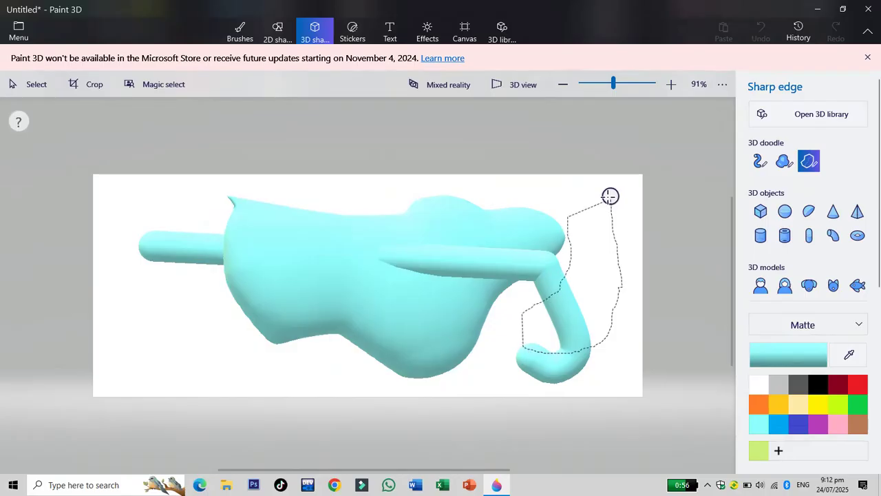
{"action": "left_click_drag", "start_coordinate": [606, 197], "coordinate": [609, 196]}
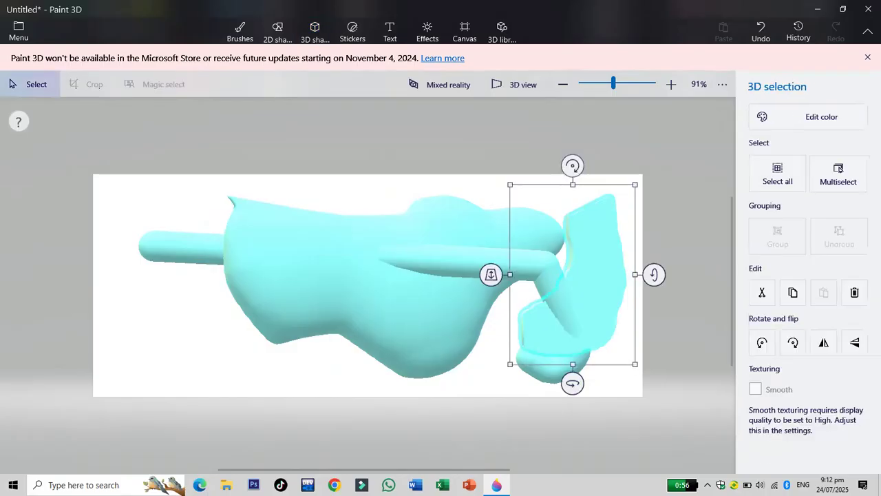
Step: Move the sharp-edge doodle across the canvas, tilt it about 61° on the X-axis, and reposition it behind the tube's bend
{"action": "left_click_drag", "start_coordinate": [591, 289], "coordinate": [180, 309]}
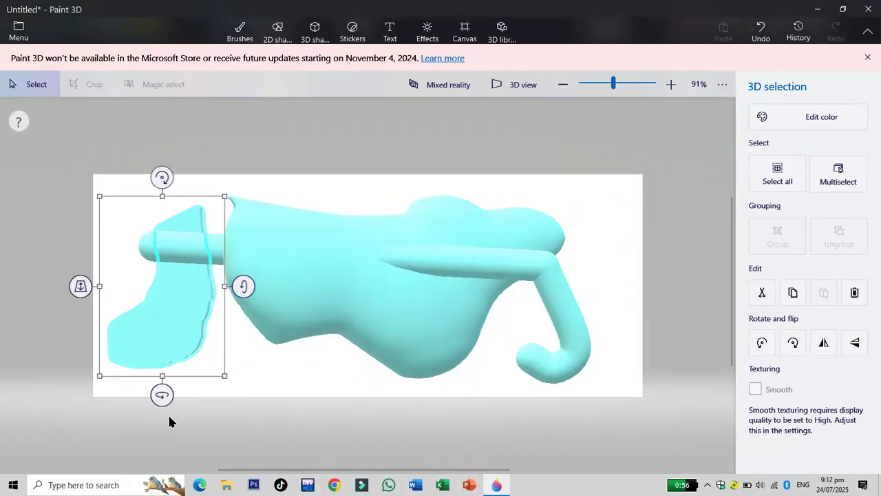
{"action": "mouse_move", "coordinate": [162, 404]}
{"action": "left_mouse_down"}
{"action": "mouse_move", "coordinate": [204, 404]}
{"action": "mouse_move", "coordinate": [136, 385]}
{"action": "mouse_move", "coordinate": [167, 399]}
{"action": "left_mouse_up"}
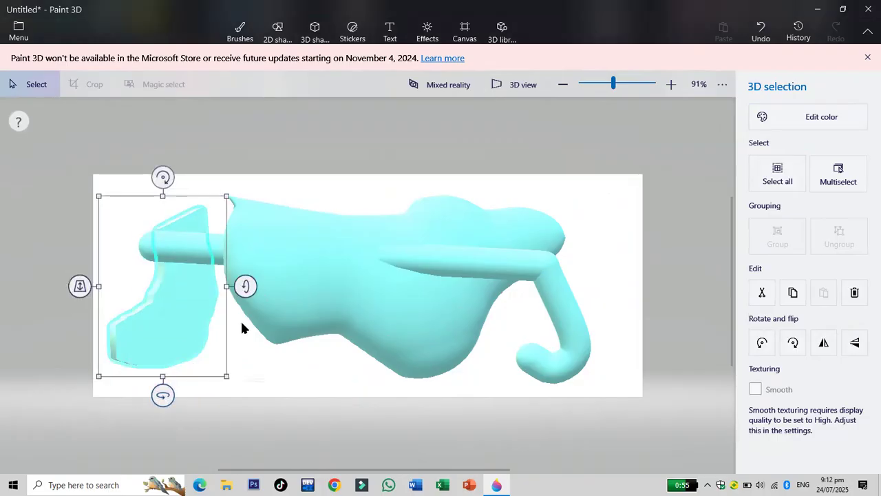
{"action": "left_click_drag", "start_coordinate": [250, 289], "coordinate": [252, 340]}
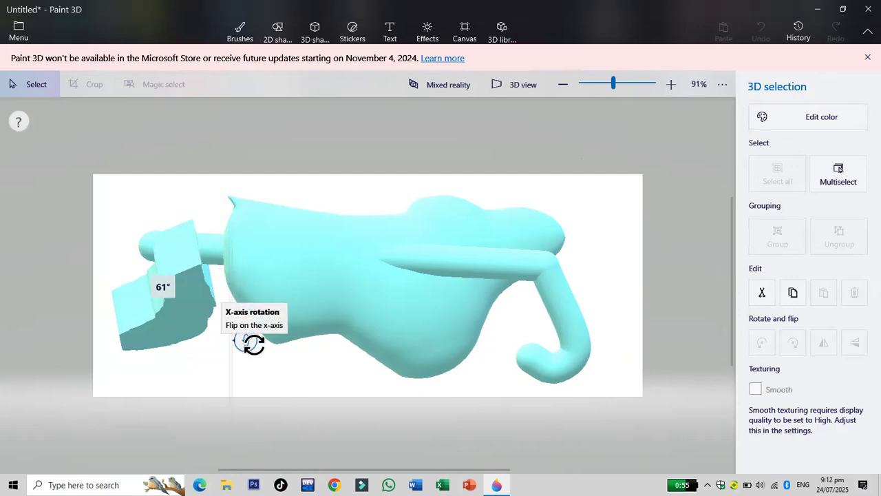
{"action": "left_click_drag", "start_coordinate": [183, 258], "coordinate": [583, 207]}
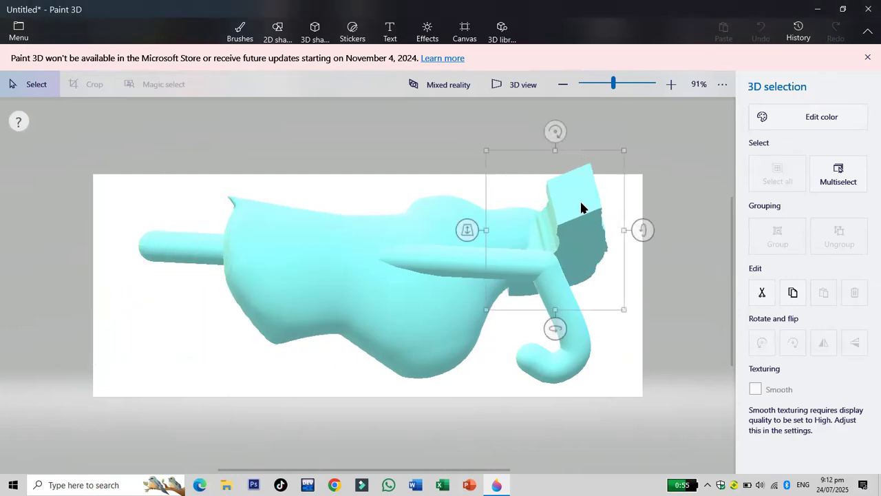
{"action": "left_click", "coordinate": [622, 341]}
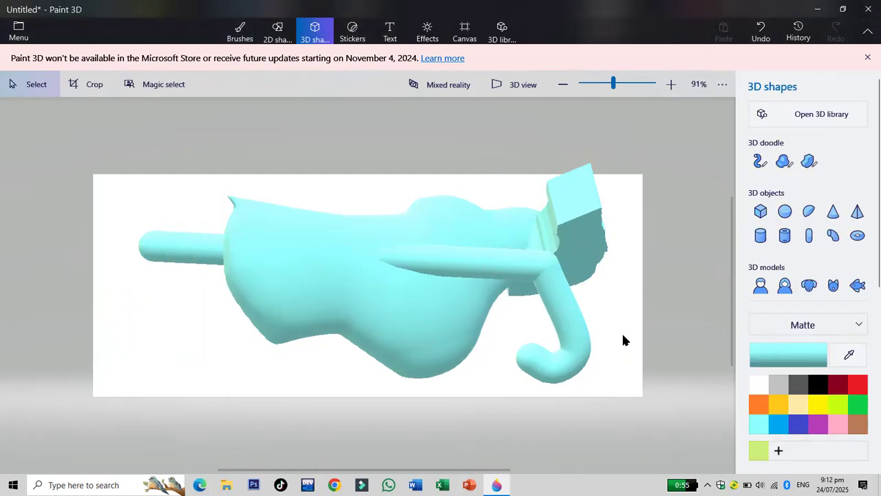
Step: Delete all the 3D doodles to leave a blank canvas
{"action": "scroll", "coordinate": [848, 172], "scroll_direction": "down", "scroll_amount": 1}
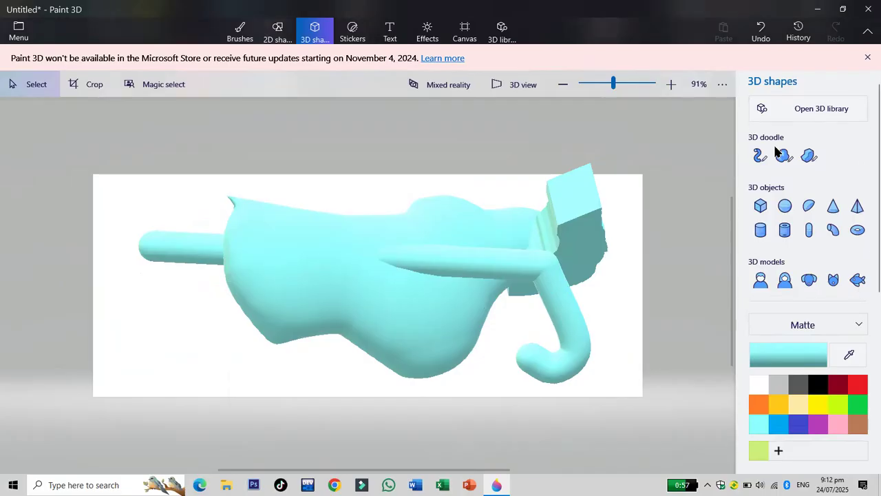
{"action": "left_click", "coordinate": [279, 40]}
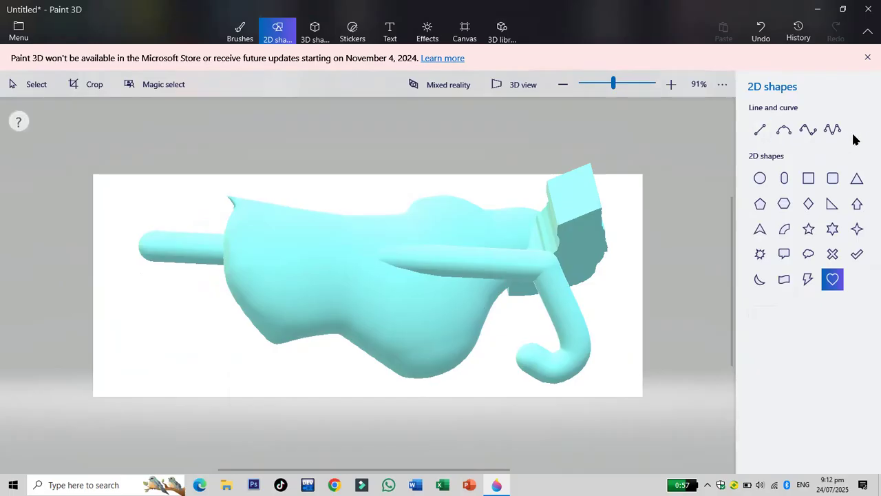
{"action": "left_click", "coordinate": [393, 287]}
{"action": "key", "text": "Delete"}
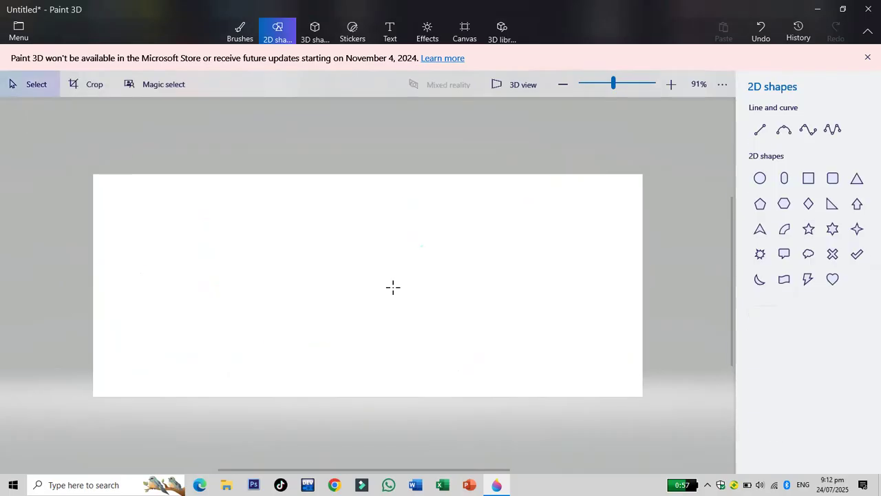
Step: Draw a nearly horizontal blue line across the left half of the canvas and commit it
{"action": "left_click", "coordinate": [759, 130]}
{"action": "left_click_drag", "start_coordinate": [149, 266], "coordinate": [170, 268]}
{"action": "mouse_move", "coordinate": [266, 282]}
{"action": "left_mouse_down"}
{"action": "mouse_move", "coordinate": [551, 277]}
{"action": "mouse_move", "coordinate": [559, 267]}
{"action": "mouse_move", "coordinate": [555, 340]}
{"action": "mouse_move", "coordinate": [585, 219]}
{"action": "mouse_move", "coordinate": [498, 269]}
{"action": "mouse_move", "coordinate": [307, 263]}
{"action": "left_mouse_up"}
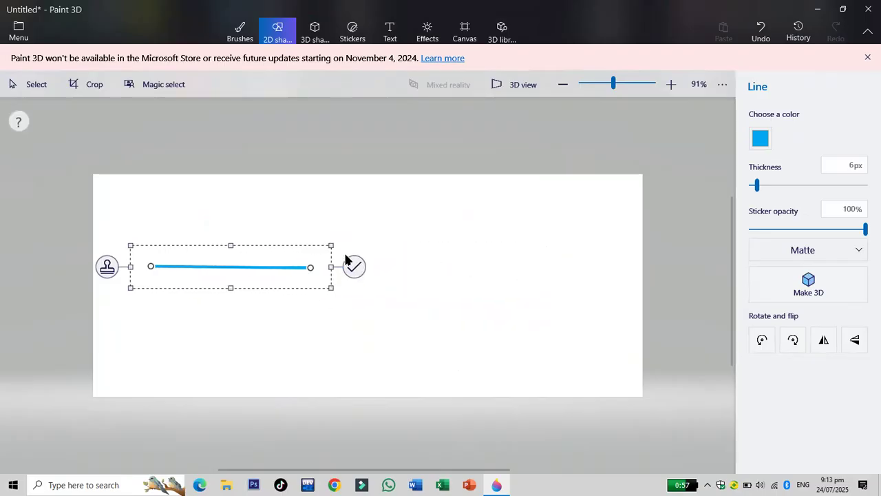
{"action": "left_click", "coordinate": [352, 266]}
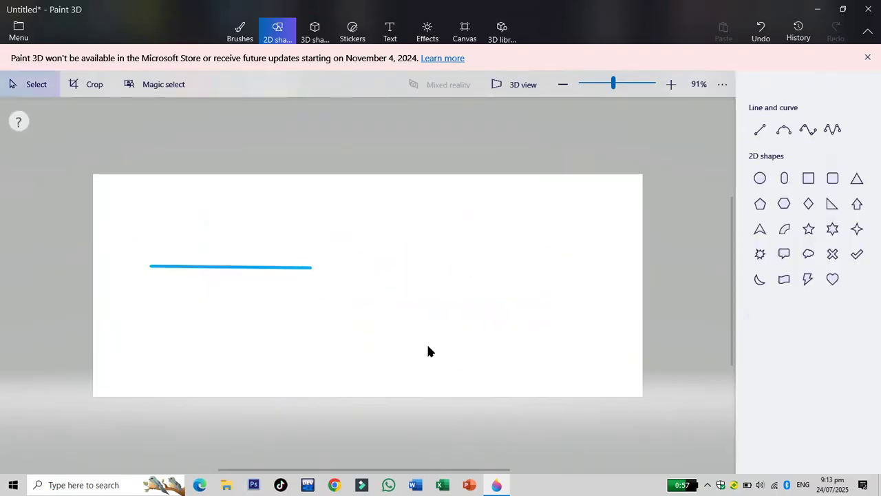
Step: Draw a 3-point curve below the line, pull its middle point to the canvas's upper left, and commit it
{"action": "left_click", "coordinate": [785, 130]}
{"action": "mouse_move", "coordinate": [250, 329]}
{"action": "left_mouse_down"}
{"action": "mouse_move", "coordinate": [557, 346]}
{"action": "mouse_move", "coordinate": [576, 339]}
{"action": "left_mouse_up"}
{"action": "left_click_drag", "start_coordinate": [414, 293], "coordinate": [443, 224]}
{"action": "left_click_drag", "start_coordinate": [482, 200], "coordinate": [124, 217]}
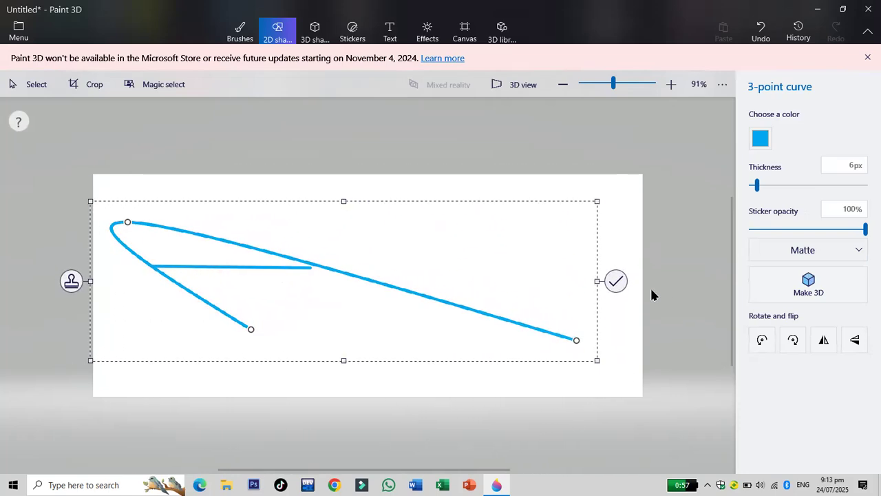
{"action": "left_click", "coordinate": [616, 281]}
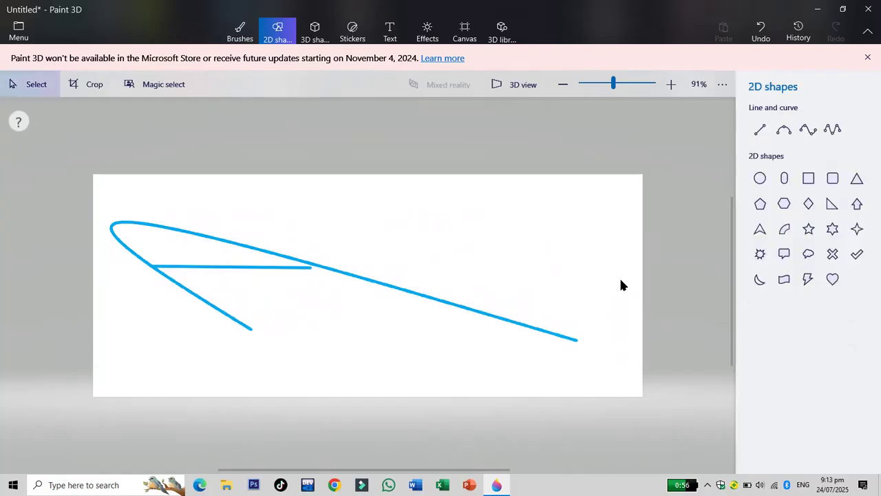
Step: Draw a 4-point curve joining the 3-point curve's two ends, shape it into a low dip and high arch, and commit it
{"action": "left_click", "coordinate": [809, 130]}
{"action": "left_click_drag", "start_coordinate": [397, 211], "coordinate": [515, 252]}
{"action": "left_click_drag", "start_coordinate": [338, 186], "coordinate": [269, 350]}
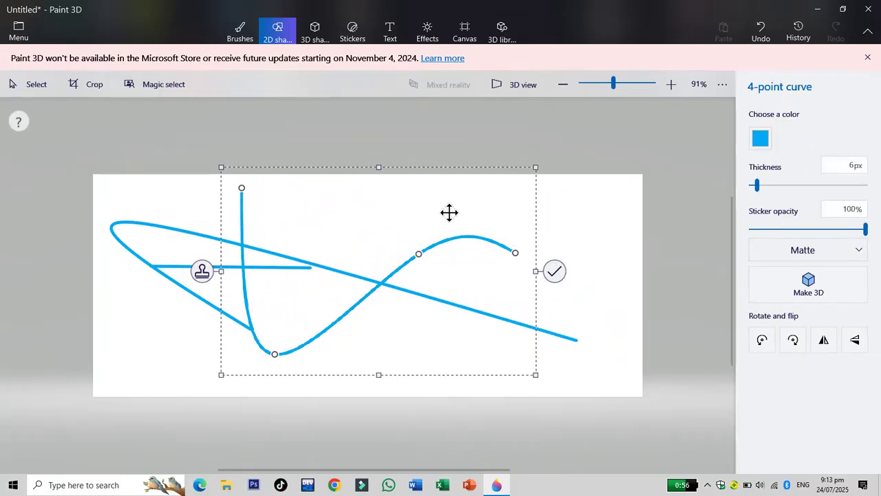
{"action": "left_click_drag", "start_coordinate": [419, 253], "coordinate": [318, 228]}
{"action": "left_click_drag", "start_coordinate": [243, 190], "coordinate": [246, 323]}
{"action": "left_click_drag", "start_coordinate": [517, 252], "coordinate": [582, 342]}
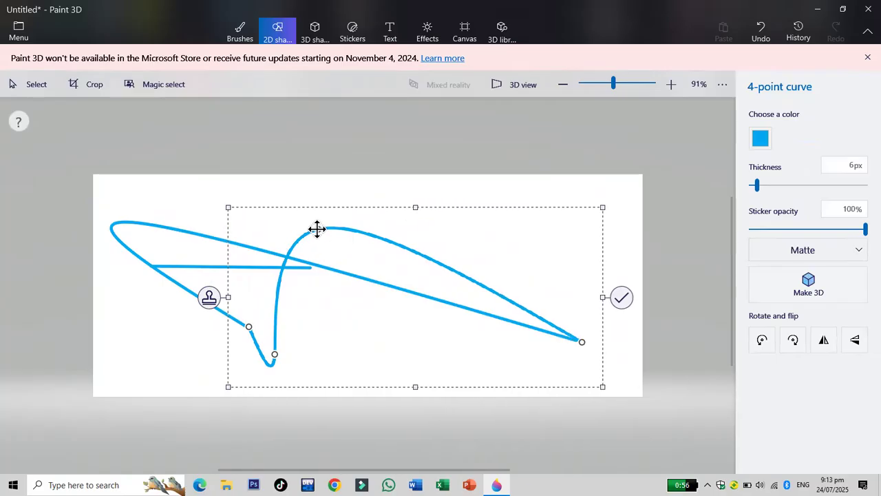
{"action": "left_click_drag", "start_coordinate": [319, 230], "coordinate": [364, 193]}
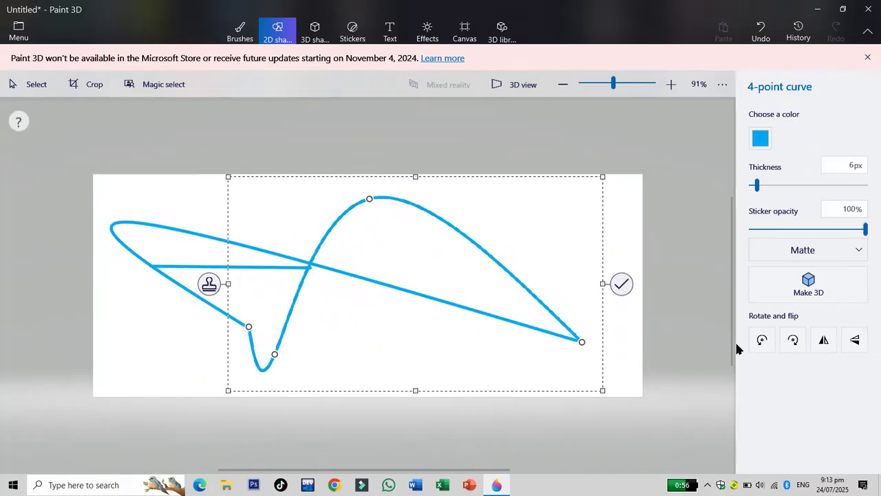
{"action": "left_click", "coordinate": [621, 284]}
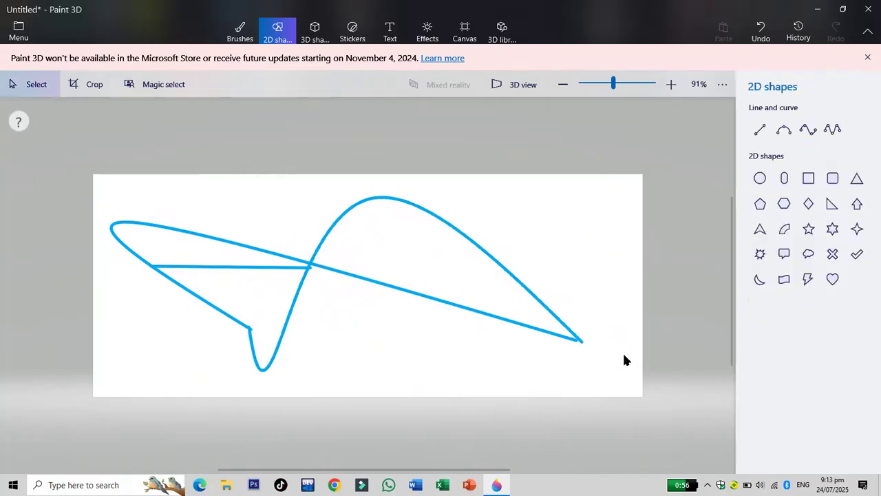
Step: Draw a 5-point curve across the canvas width, pull its first bend to the upper left, adjust its middle dip, and commit it
{"action": "left_click", "coordinate": [840, 131]}
{"action": "mouse_move", "coordinate": [104, 328]}
{"action": "left_mouse_down"}
{"action": "mouse_move", "coordinate": [584, 392]}
{"action": "mouse_move", "coordinate": [621, 334]}
{"action": "left_mouse_up"}
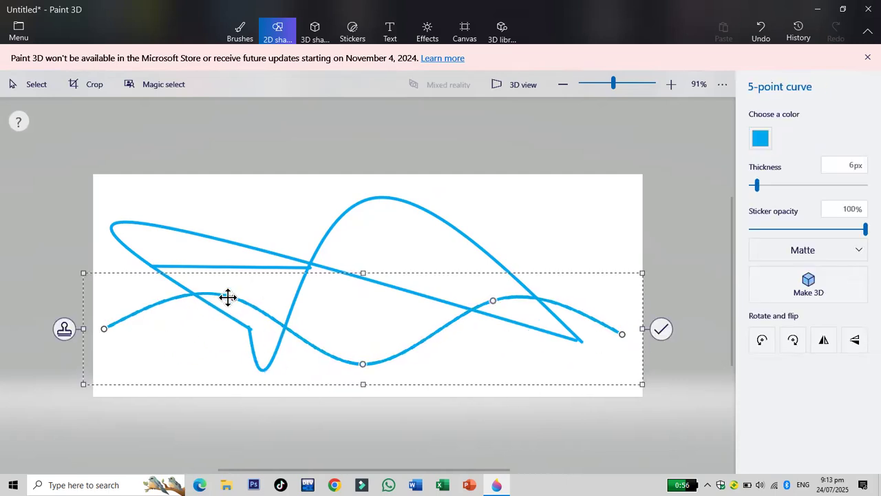
{"action": "left_click_drag", "start_coordinate": [236, 298], "coordinate": [141, 218]}
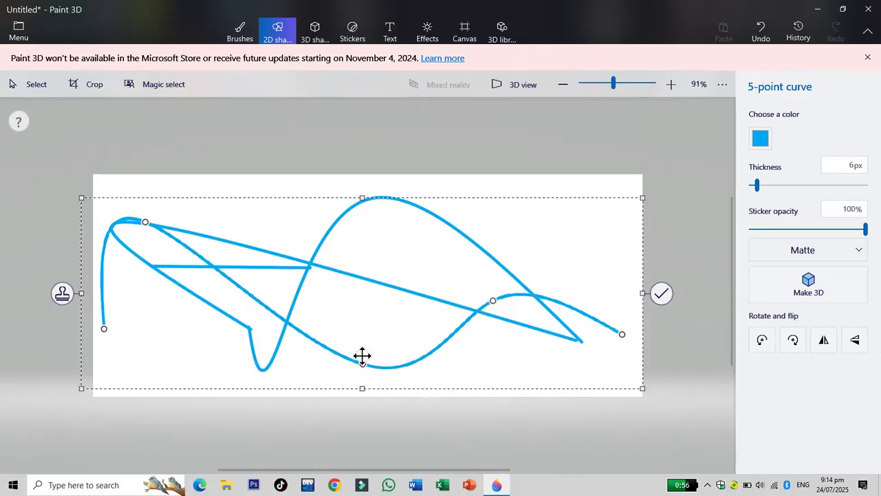
{"action": "left_click_drag", "start_coordinate": [364, 363], "coordinate": [340, 352]}
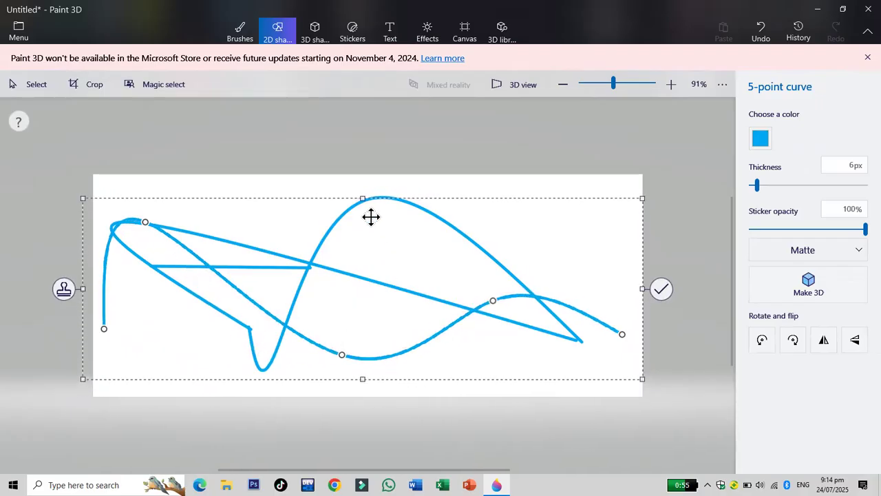
{"action": "mouse_move", "coordinate": [365, 199]}
{"action": "left_mouse_down"}
{"action": "mouse_move", "coordinate": [363, 219]}
{"action": "mouse_move", "coordinate": [361, 187]}
{"action": "left_mouse_up"}
{"action": "left_click", "coordinate": [360, 181]}
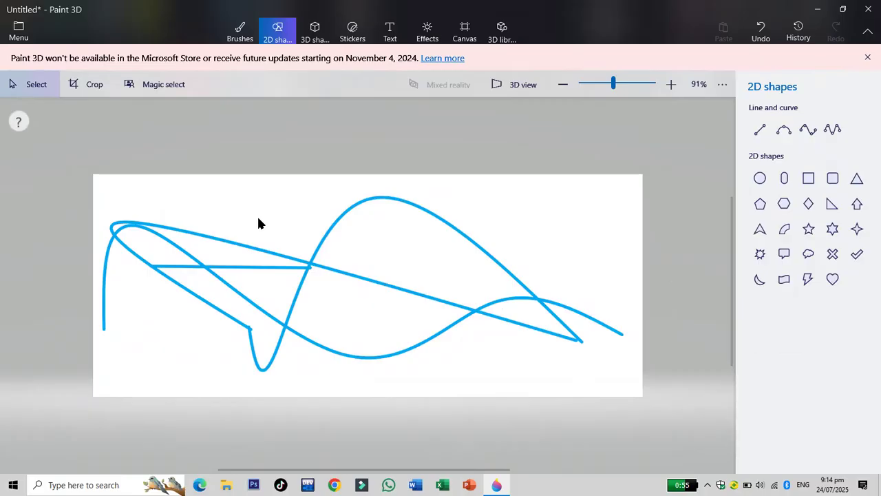
Step: Try out a 3D cube by drawing it on the right, moving it toward the centre and tilting it, and delete it
{"action": "left_click", "coordinate": [322, 40]}
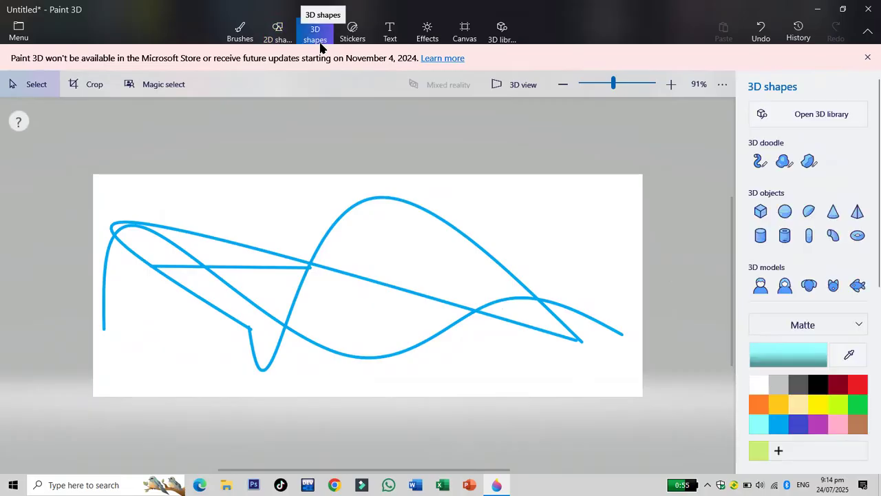
{"action": "left_click", "coordinate": [760, 210]}
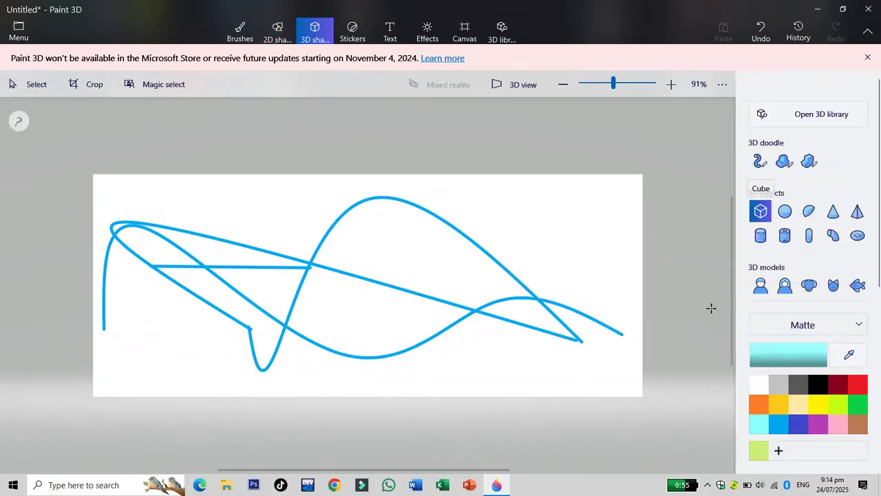
{"action": "left_click_drag", "start_coordinate": [492, 206], "coordinate": [593, 304]}
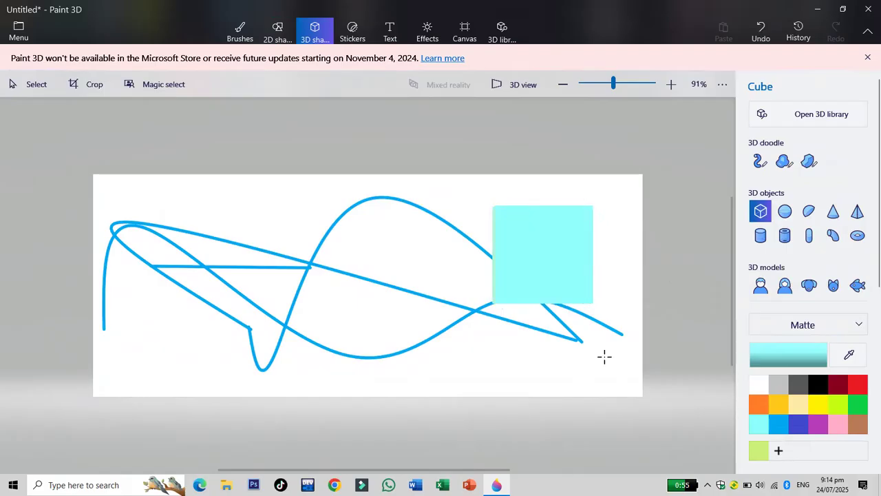
{"action": "left_click", "coordinate": [567, 242]}
{"action": "left_click_drag", "start_coordinate": [567, 241], "coordinate": [423, 299]}
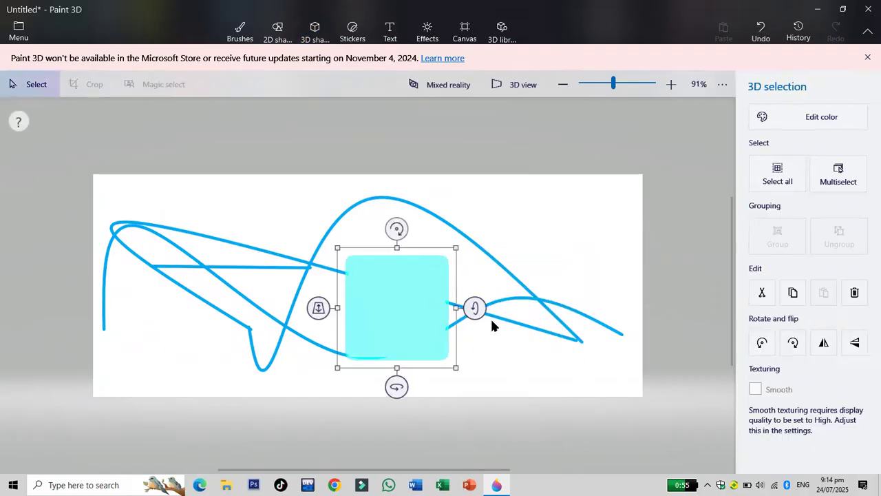
{"action": "left_click_drag", "start_coordinate": [475, 307], "coordinate": [520, 382]}
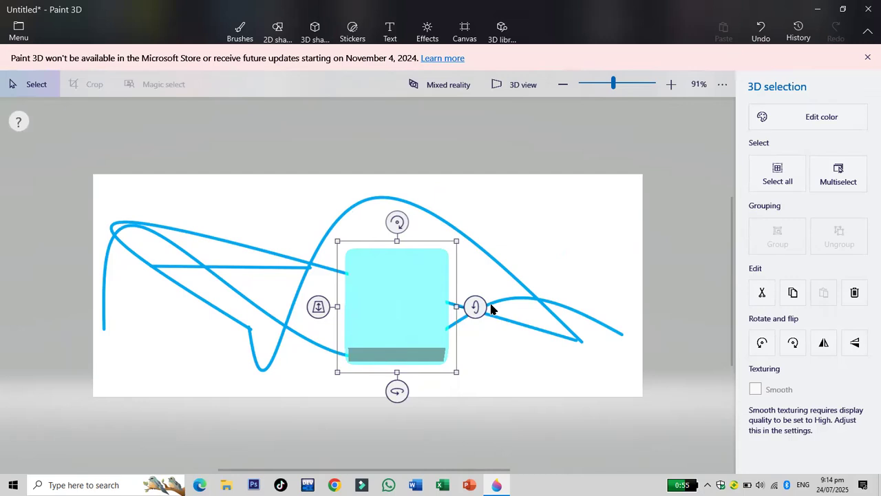
{"action": "key", "text": "Delete"}
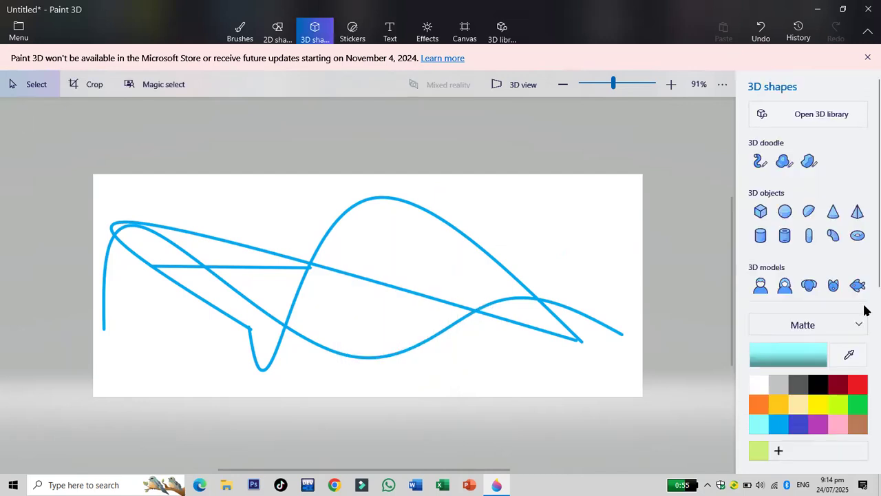
Step: Place a Man 3D model on the canvas, over the right slope of the 4-point curve's arch
{"action": "left_click", "coordinate": [760, 285]}
{"action": "left_click", "coordinate": [491, 255]}
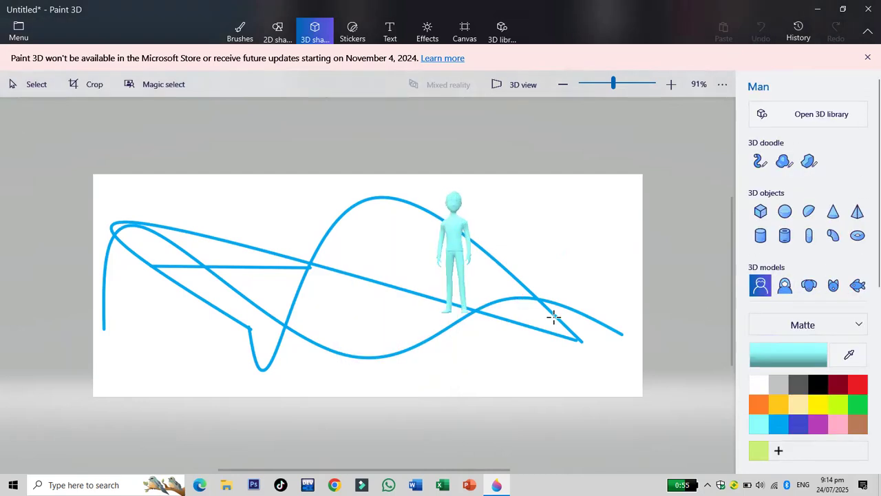
Step: Move the 3D man model to the far right end of the canvas and rotate it slightly
{"action": "left_click_drag", "start_coordinate": [583, 317], "coordinate": [584, 318]}
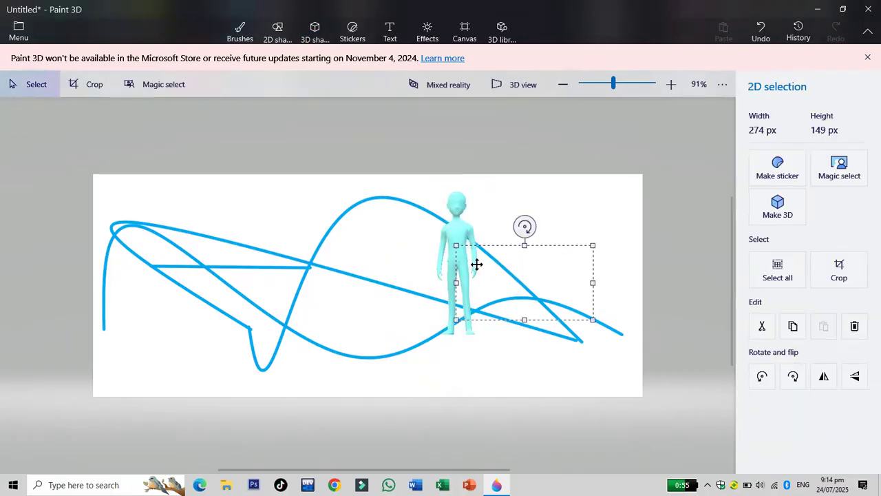
{"action": "left_click", "coordinate": [457, 209]}
{"action": "left_click_drag", "start_coordinate": [459, 236], "coordinate": [601, 268]}
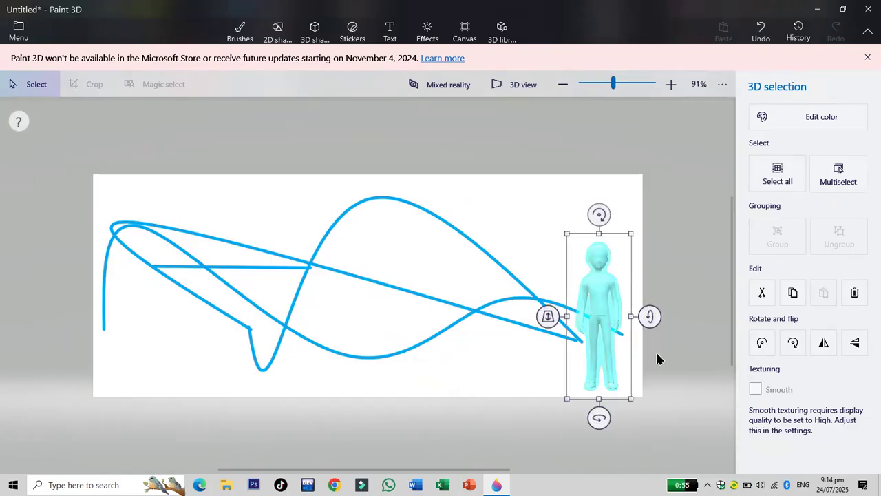
{"action": "mouse_move", "coordinate": [653, 315]}
{"action": "left_mouse_down"}
{"action": "mouse_move", "coordinate": [659, 272]}
{"action": "mouse_move", "coordinate": [658, 329]}
{"action": "left_mouse_up"}
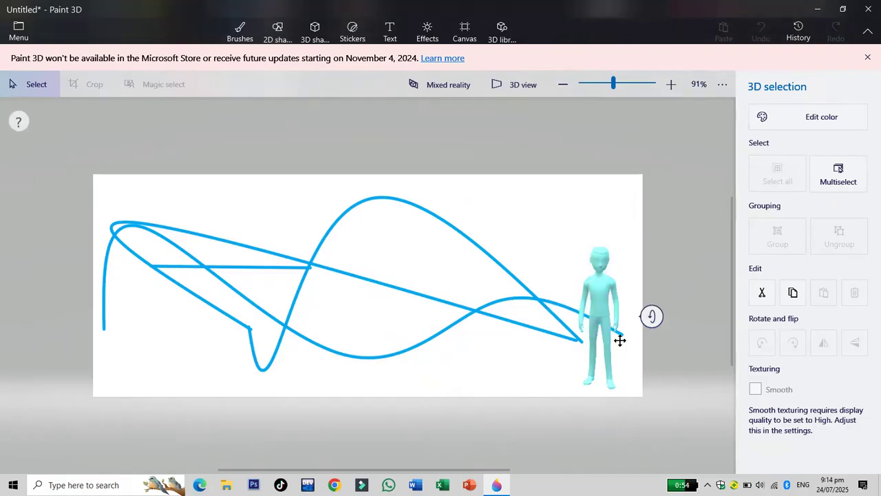
Step: Add a 3D Woman model at the left end of the canvas, opposite the man
{"action": "left_click", "coordinate": [320, 28]}
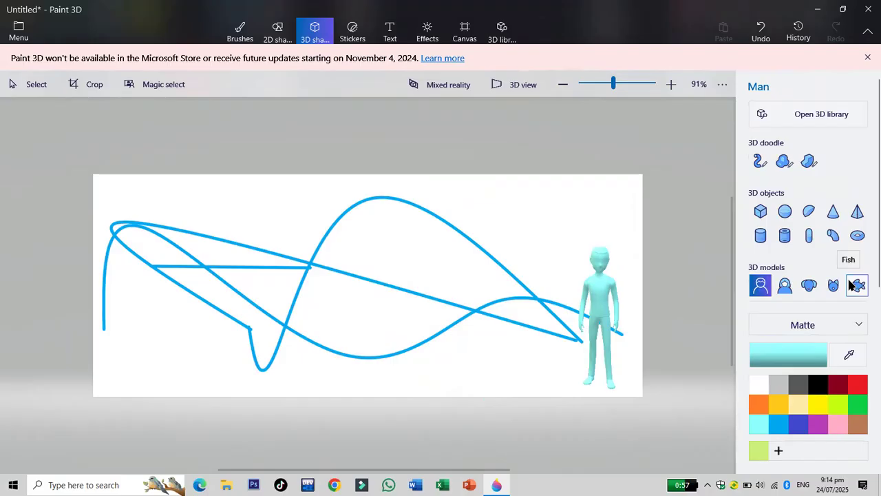
{"action": "left_click", "coordinate": [785, 287]}
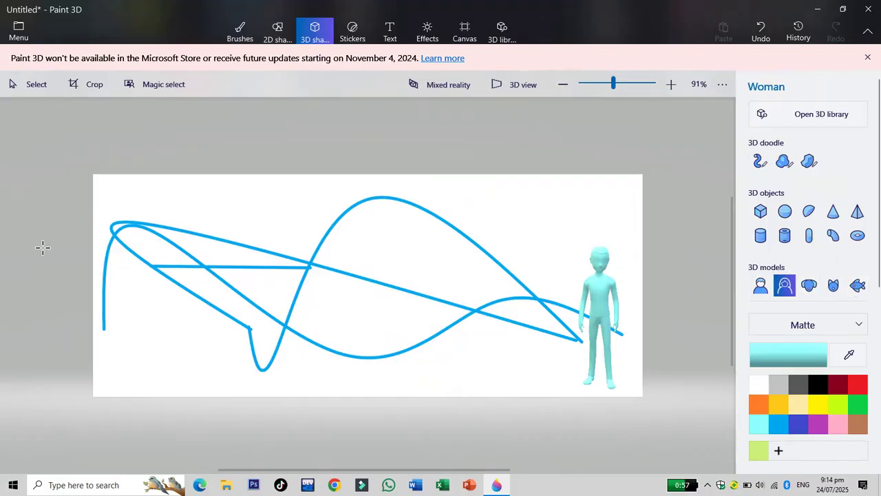
{"action": "mouse_move", "coordinate": [133, 311]}
{"action": "left_mouse_down"}
{"action": "mouse_move", "coordinate": [199, 387]}
{"action": "mouse_move", "coordinate": [205, 376]}
{"action": "mouse_move", "coordinate": [124, 307]}
{"action": "left_mouse_up"}
{"action": "left_click_drag", "start_coordinate": [169, 333], "coordinate": [167, 337]}
{"action": "left_click", "coordinate": [207, 320]}
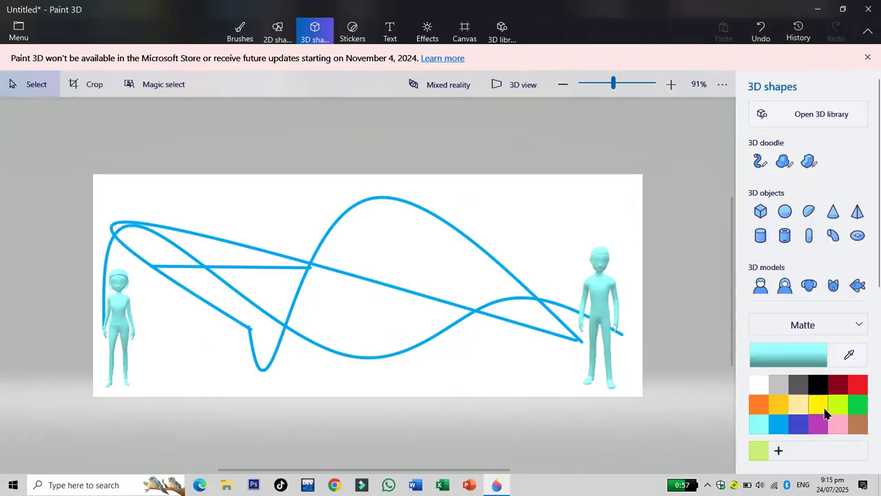
Step: Recolor the man model red
{"action": "left_click", "coordinate": [597, 279]}
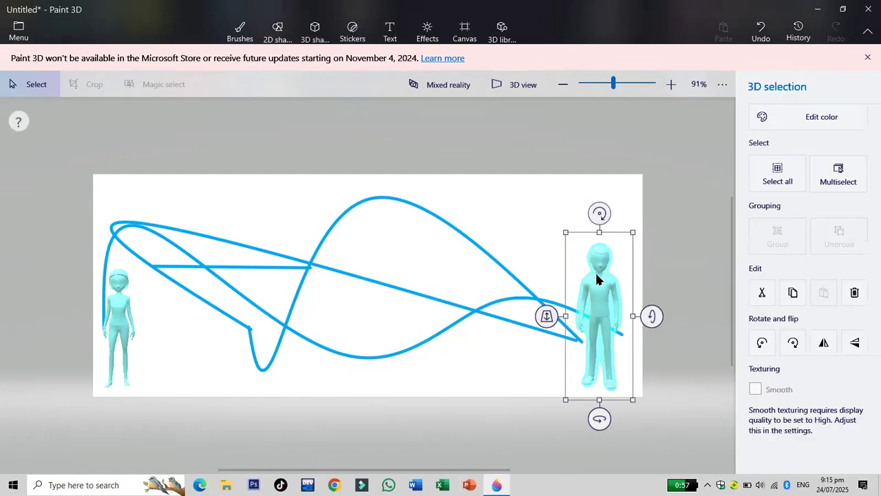
{"action": "left_click", "coordinate": [782, 119]}
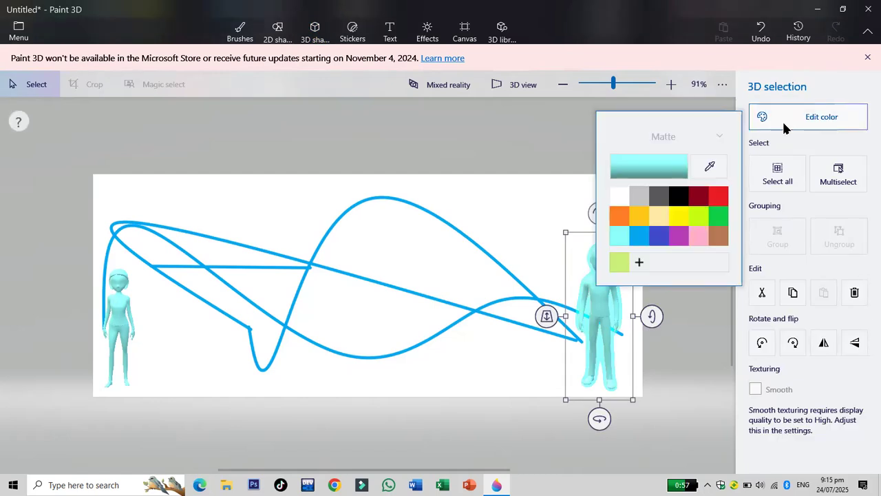
{"action": "left_click", "coordinate": [722, 204]}
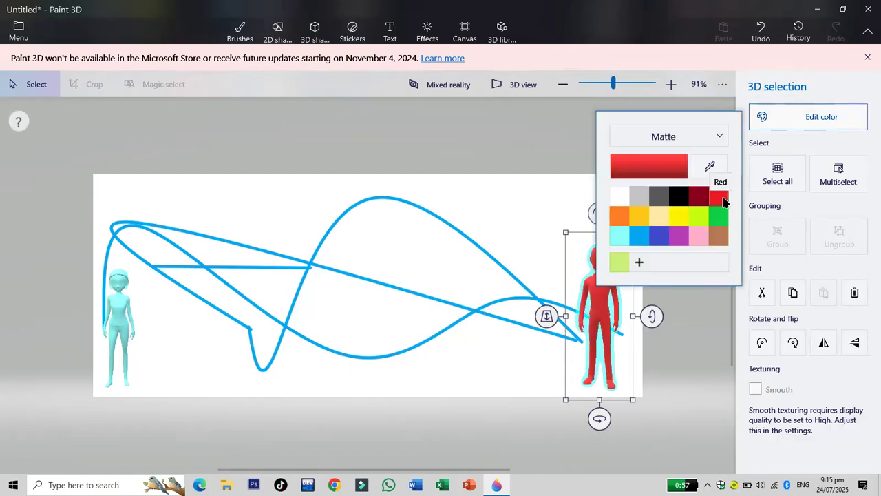
{"action": "left_click", "coordinate": [491, 326]}
Step: Recolor the woman model green
{"action": "left_click", "coordinate": [121, 311]}
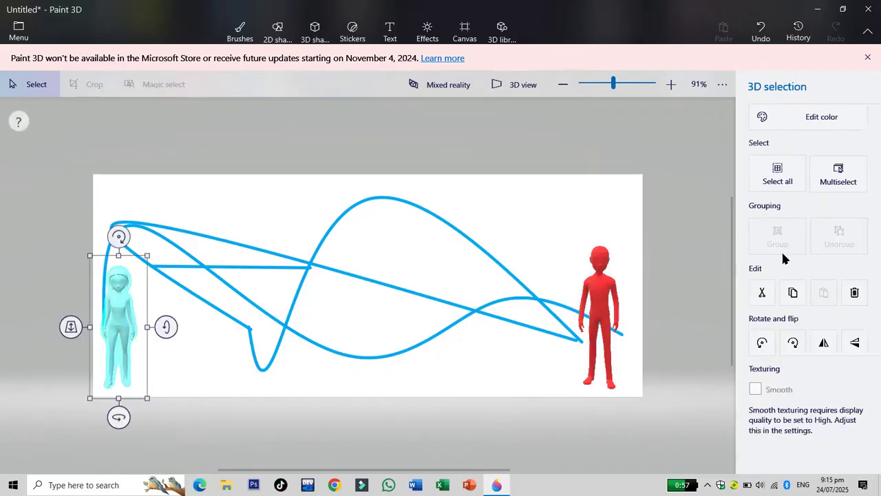
{"action": "left_click", "coordinate": [844, 109]}
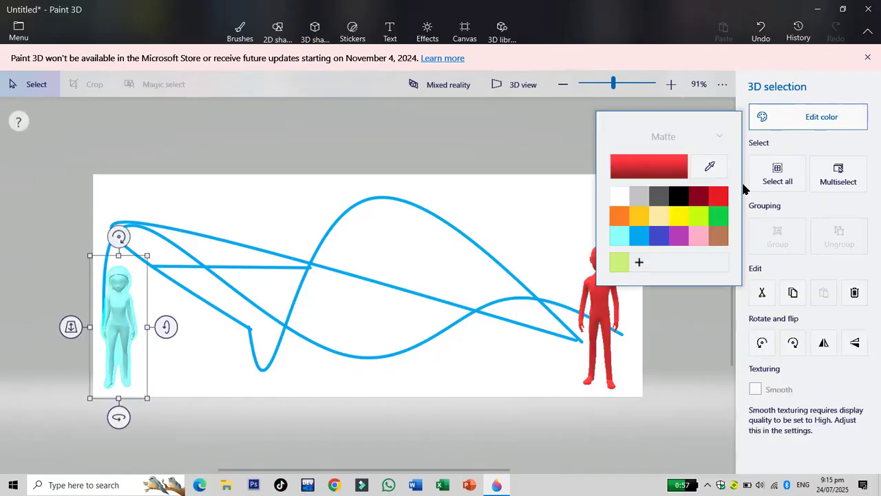
{"action": "left_click", "coordinate": [717, 218]}
{"action": "left_click", "coordinate": [560, 369]}
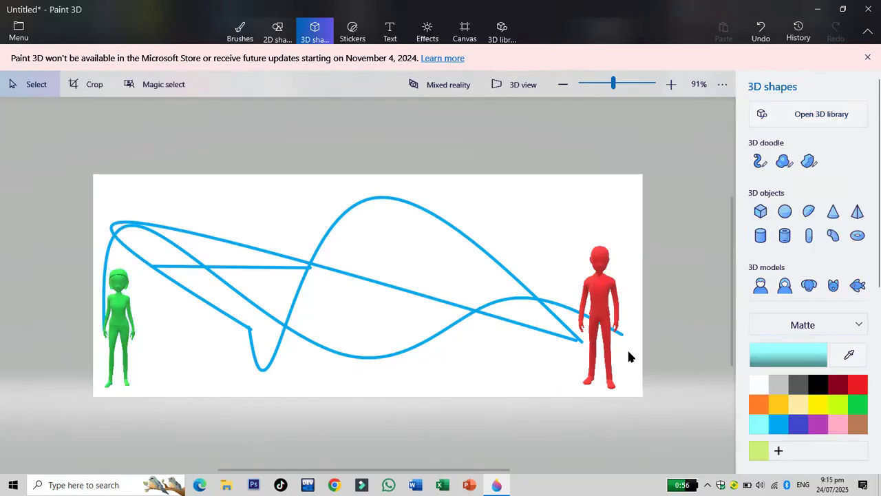
{"action": "left_click", "coordinate": [603, 324]}
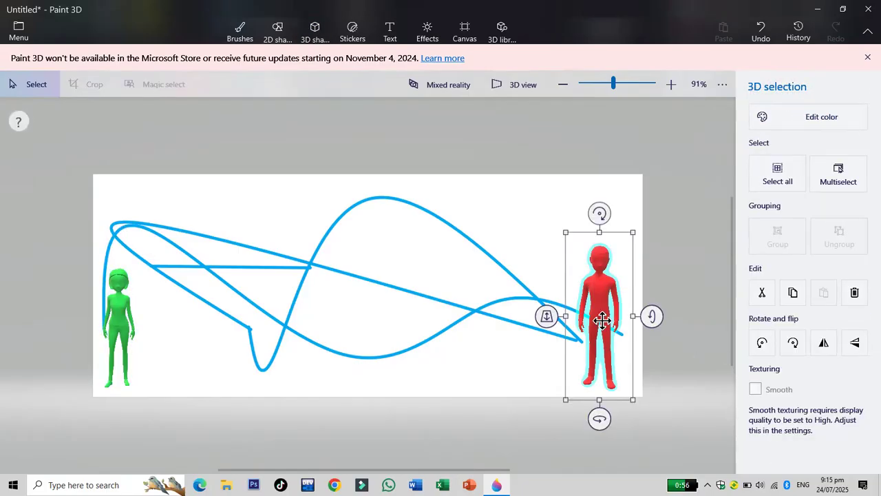
{"action": "left_click", "coordinate": [846, 175]}
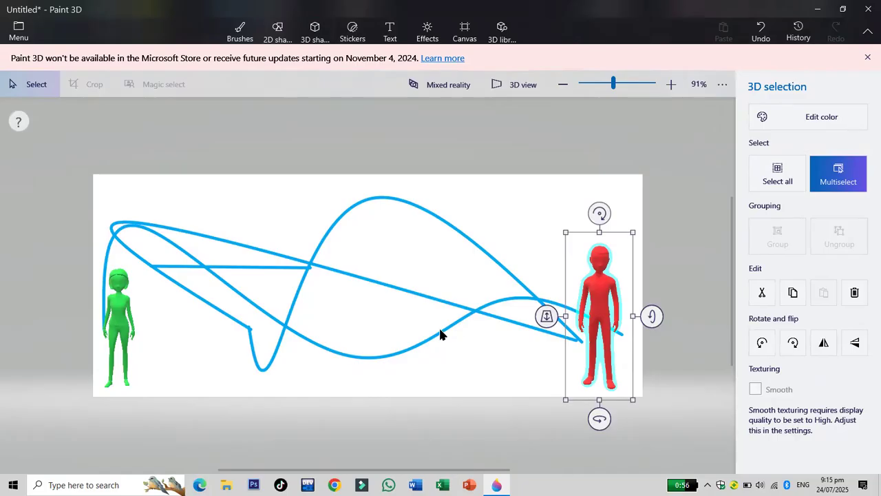
{"action": "left_click", "coordinate": [129, 312]}
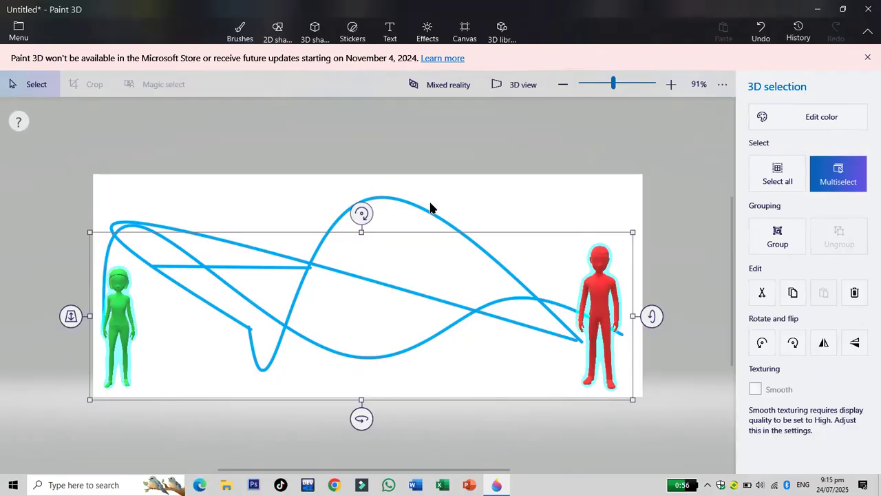
{"action": "left_click", "coordinate": [489, 189]}
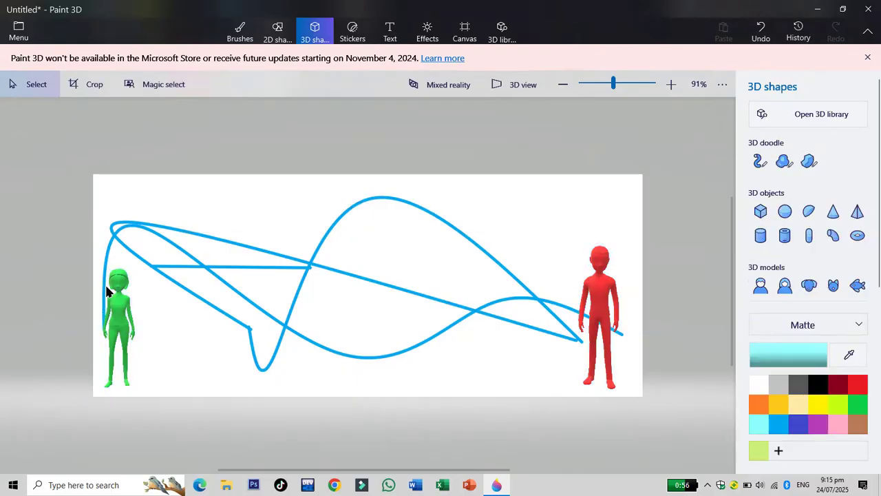
Step: Multiselect the man and woman models, shift them slightly to the right, and group them
{"action": "left_click", "coordinate": [608, 292]}
{"action": "left_click", "coordinate": [838, 178]}
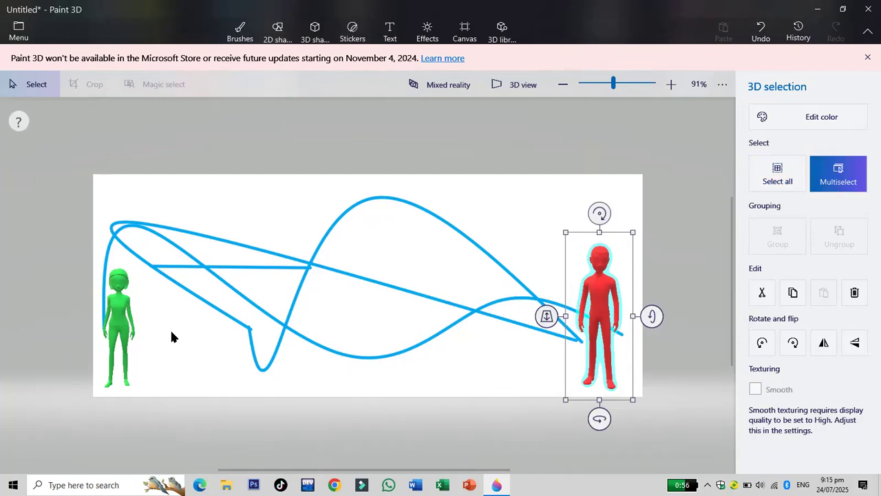
{"action": "left_click", "coordinate": [116, 322]}
{"action": "left_click_drag", "start_coordinate": [587, 297], "coordinate": [608, 295]}
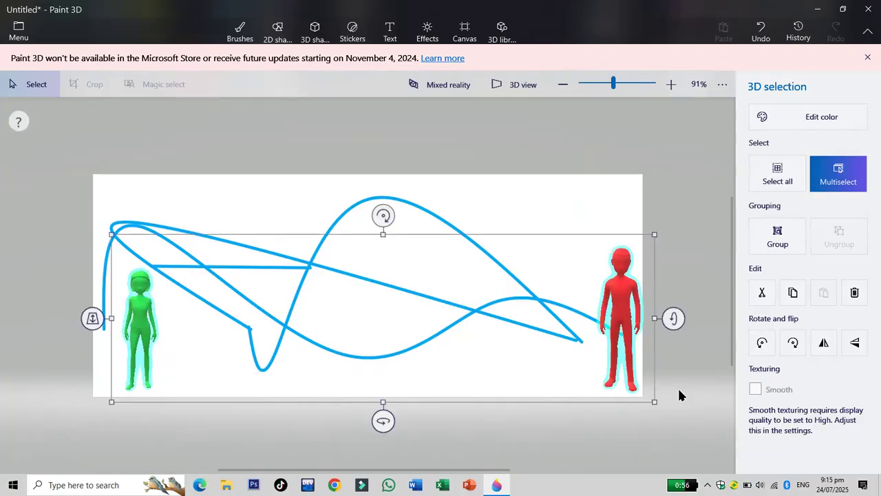
{"action": "left_click", "coordinate": [777, 238]}
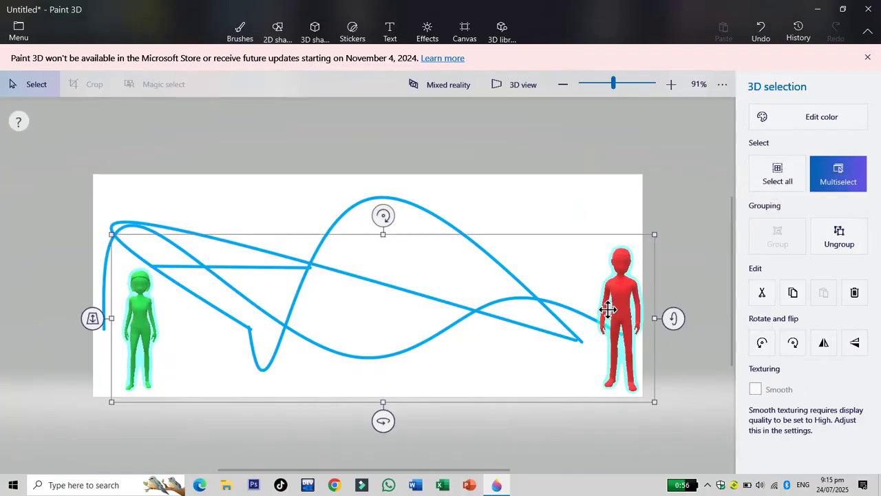
Step: Move the grouped man and woman slightly back to the left and deselect the group
{"action": "mouse_move", "coordinate": [609, 276]}
{"action": "left_mouse_down"}
{"action": "mouse_move", "coordinate": [516, 279]}
{"action": "mouse_move", "coordinate": [608, 283]}
{"action": "left_mouse_up"}
{"action": "left_click_drag", "start_coordinate": [612, 223], "coordinate": [611, 269]}
{"action": "left_click", "coordinate": [634, 299]}
{"action": "mouse_move", "coordinate": [633, 299]}
{"action": "left_mouse_down"}
{"action": "mouse_move", "coordinate": [621, 212]}
{"action": "mouse_move", "coordinate": [619, 300]}
{"action": "left_mouse_up"}
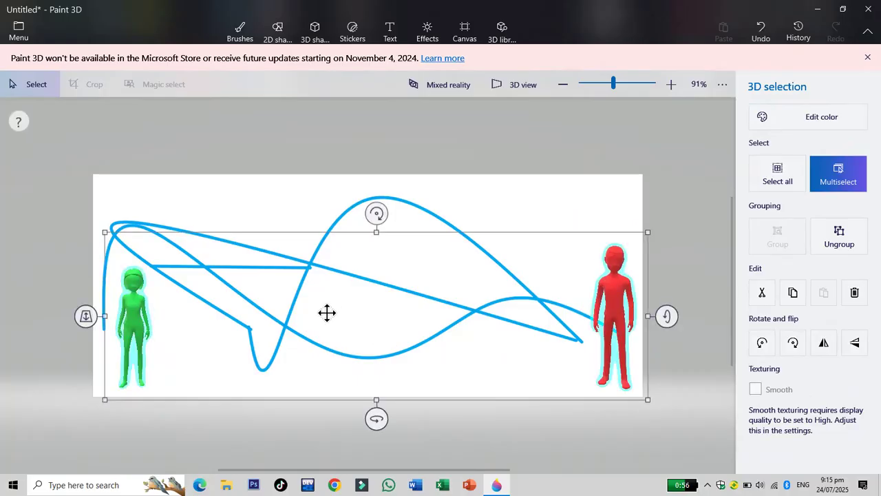
{"action": "left_click", "coordinate": [616, 218]}
{"action": "left_click", "coordinate": [785, 212]}
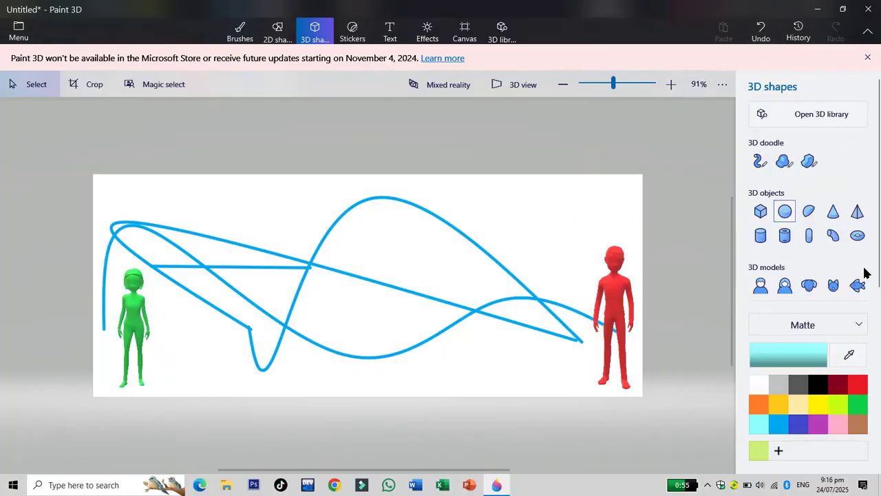
Step: Recolor the grouped man and woman together, trying turquoise and yellow among other colors and finishing with green
{"action": "left_click", "coordinate": [620, 311]}
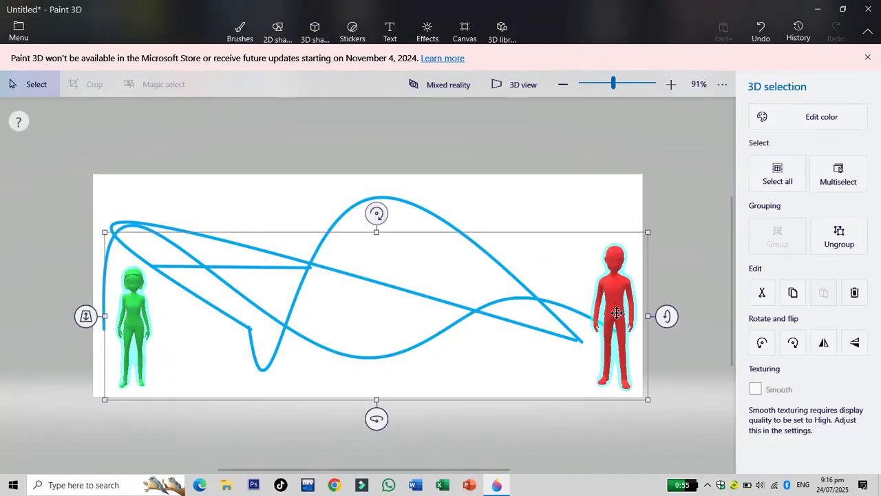
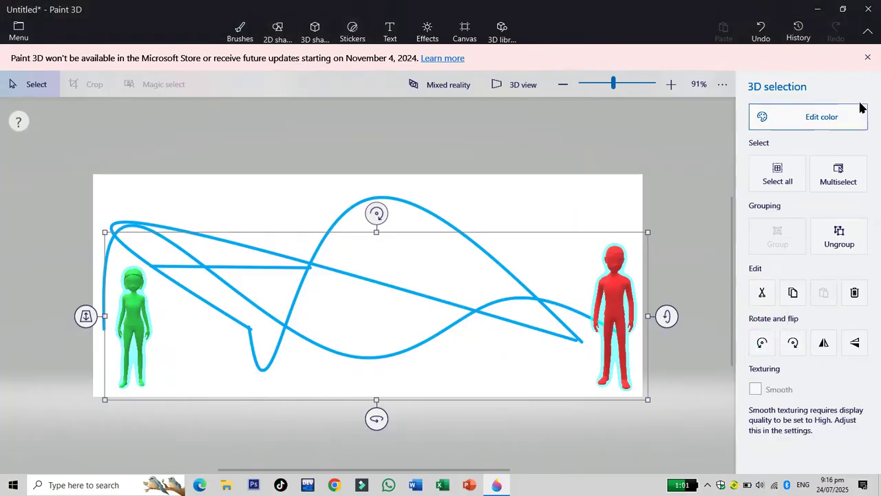
{"action": "left_click", "coordinate": [845, 119]}
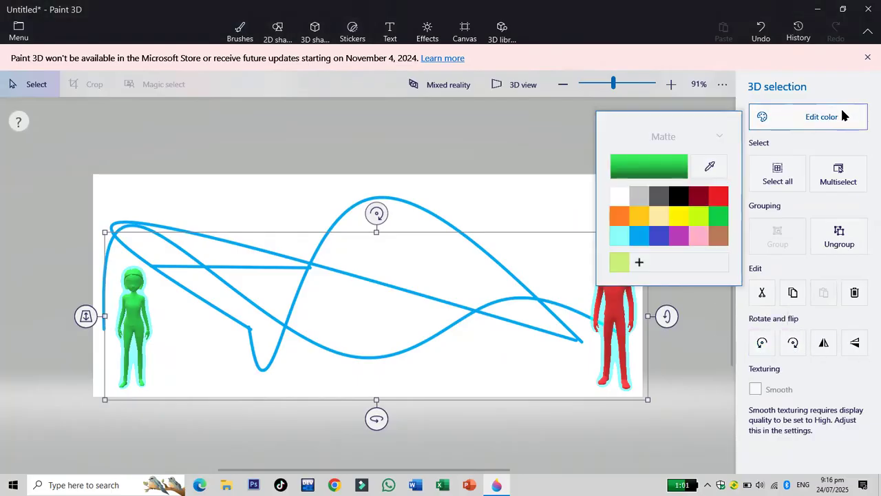
{"action": "left_click", "coordinate": [678, 238]}
{"action": "left_click", "coordinate": [640, 236]}
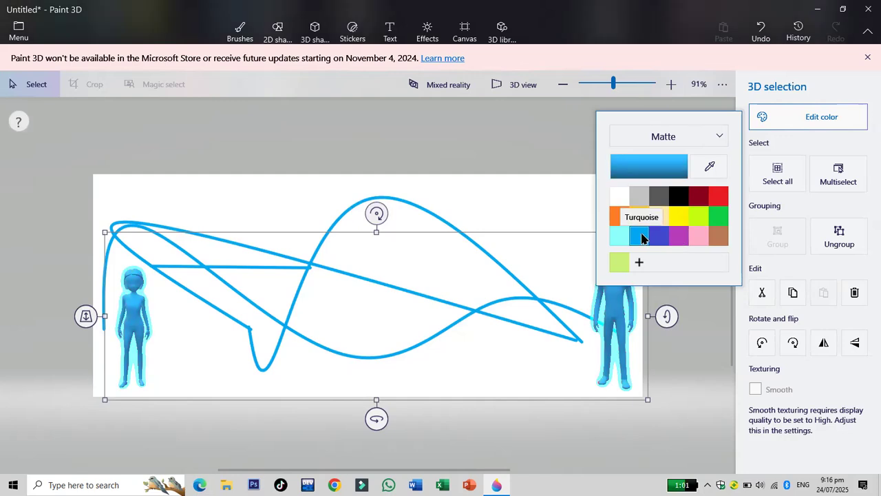
{"action": "left_click", "coordinate": [639, 217]}
{"action": "left_click", "coordinate": [678, 217]}
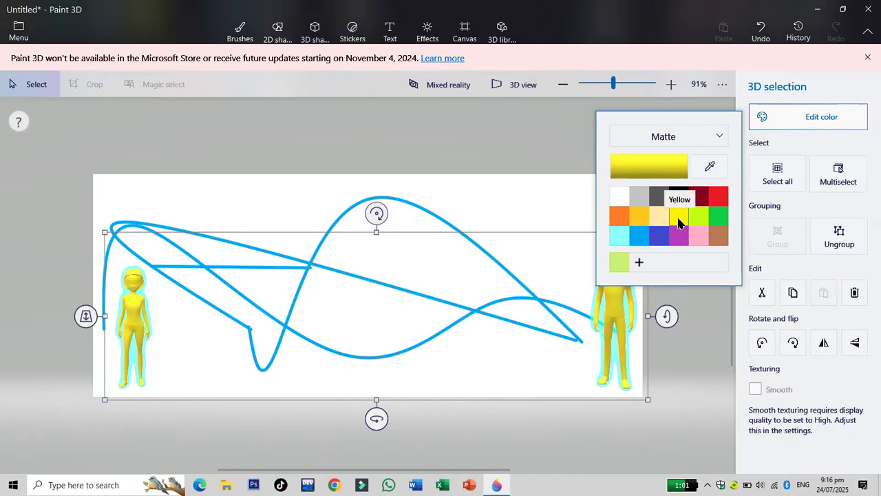
{"action": "left_click", "coordinate": [718, 218]}
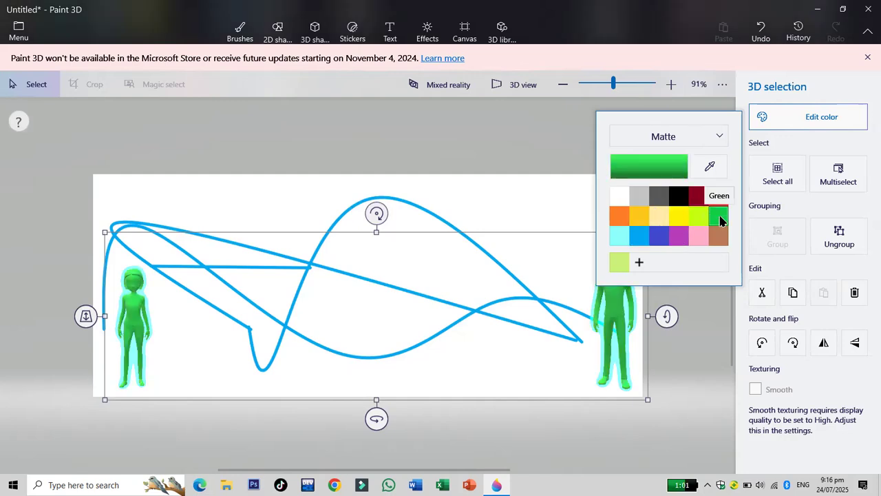
{"action": "left_click", "coordinate": [705, 331]}
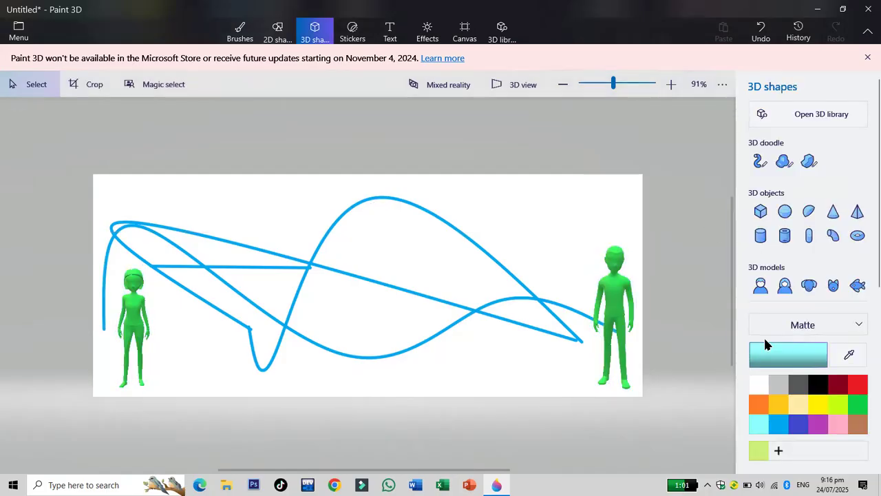
{"action": "left_click", "coordinate": [807, 332]}
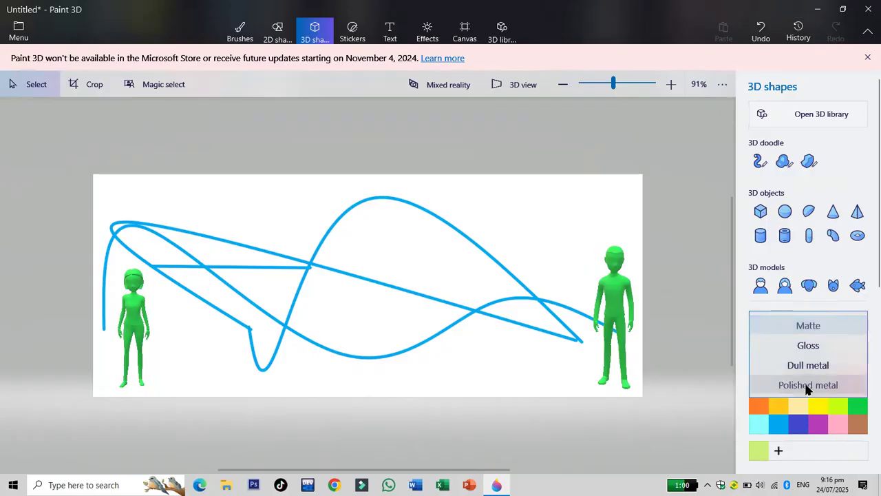
{"action": "left_click", "coordinate": [857, 237]}
{"action": "left_click_drag", "start_coordinate": [277, 188], "coordinate": [407, 328]}
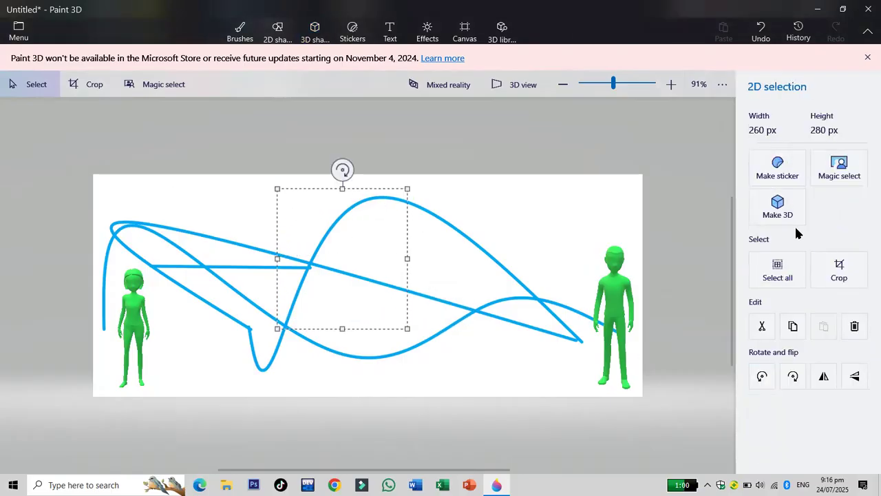
Step: Draw a large 3D Doughnut just beside the man, toward the canvas middle, and color it yellow
{"action": "left_click", "coordinate": [315, 30]}
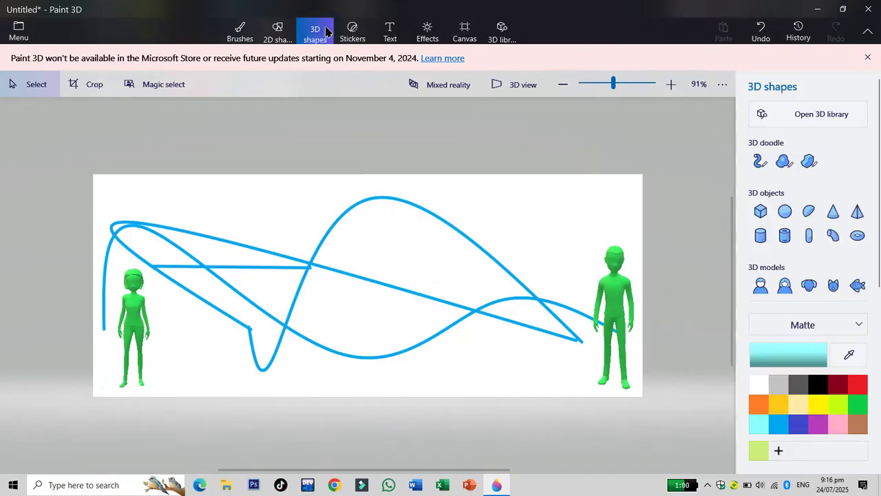
{"action": "left_click", "coordinate": [859, 241]}
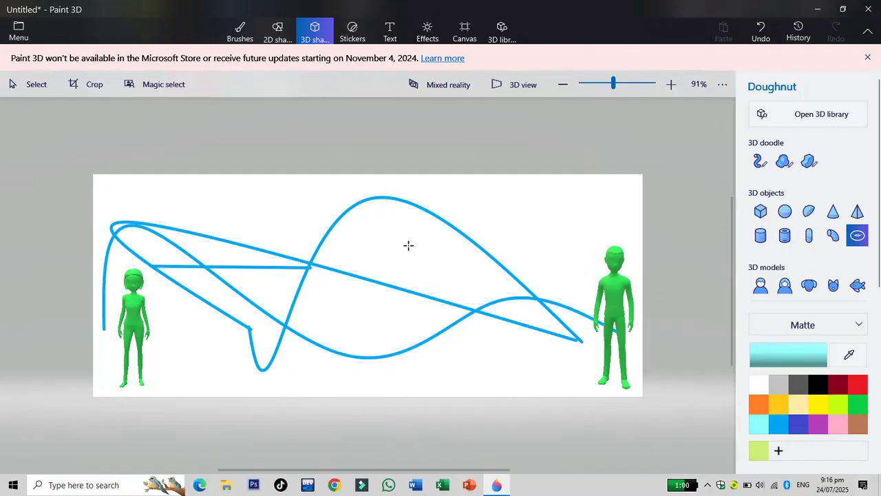
{"action": "left_click_drag", "start_coordinate": [400, 234], "coordinate": [530, 370]}
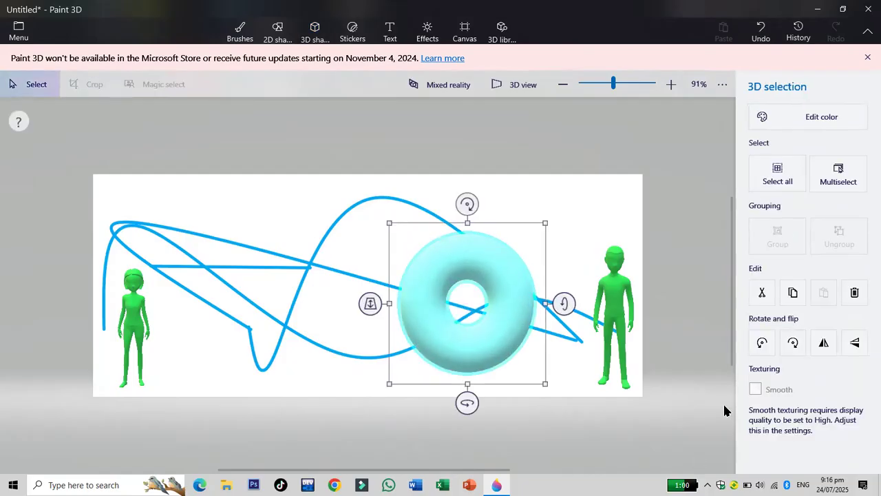
{"action": "left_click", "coordinate": [821, 117]}
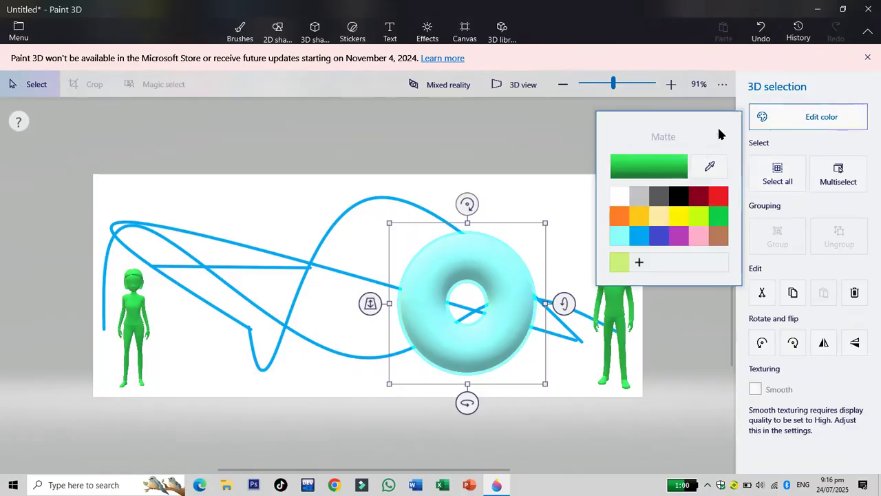
{"action": "left_click", "coordinate": [677, 216]}
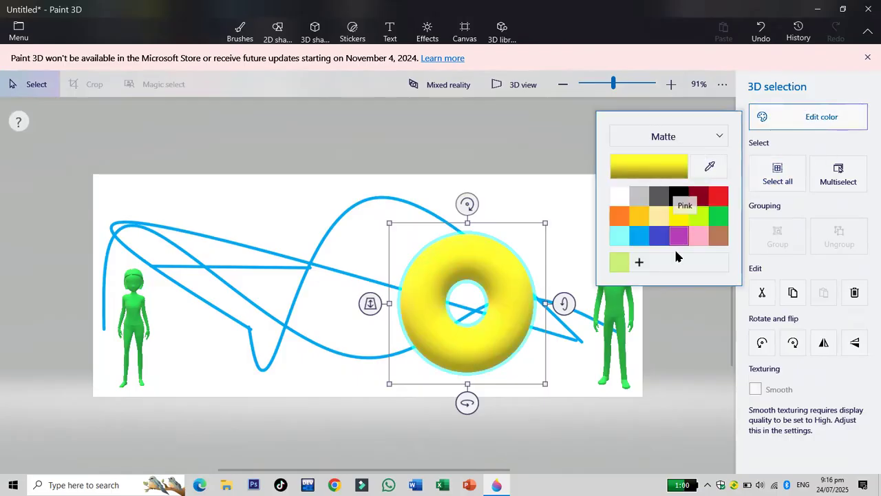
Step: Try the Matte, Gloss and Dull metal finishes on the yellow doughnut and finish with Polished metal
{"action": "left_click", "coordinate": [716, 138]}
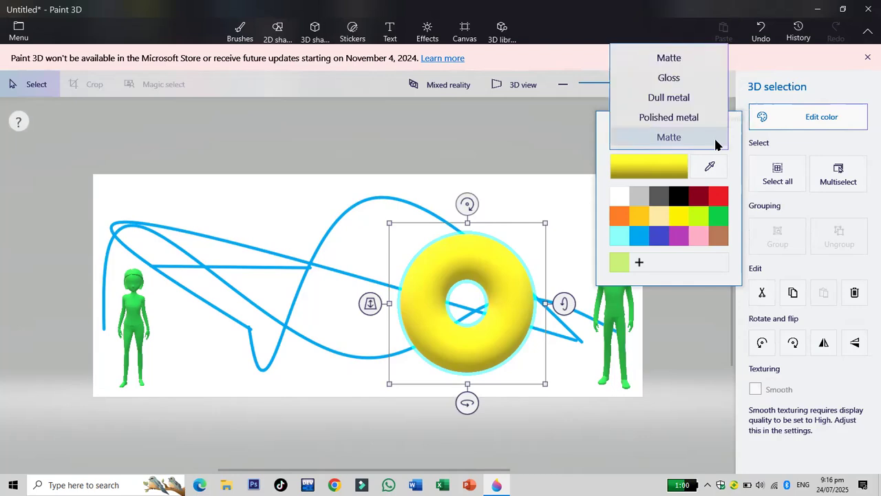
{"action": "left_click", "coordinate": [701, 56]}
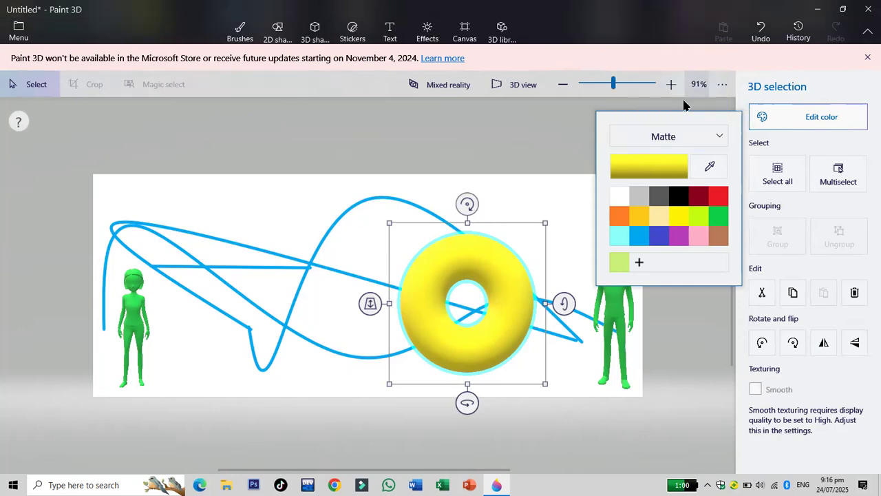
{"action": "left_click", "coordinate": [682, 134]}
{"action": "left_click", "coordinate": [684, 157]}
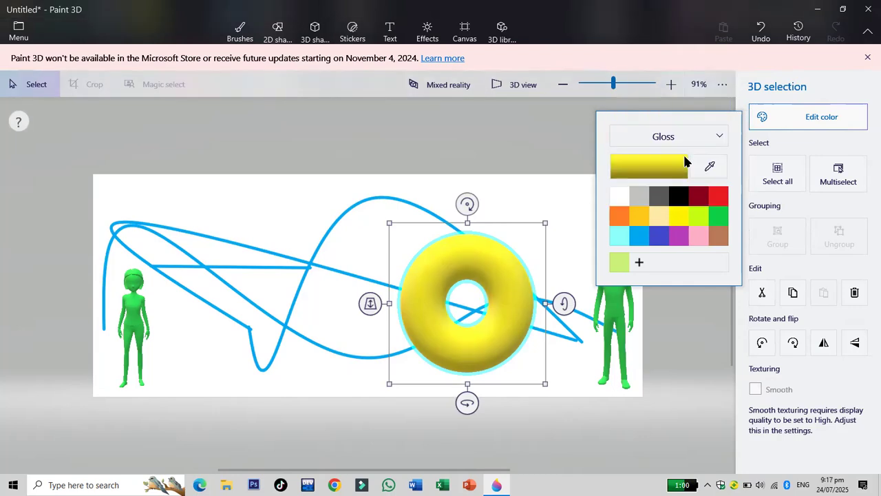
{"action": "left_click", "coordinate": [694, 137]}
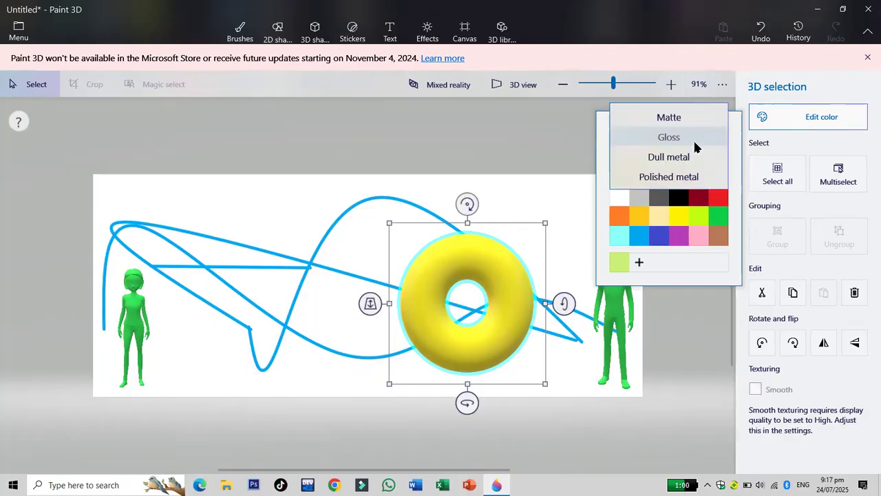
{"action": "left_click", "coordinate": [686, 163]}
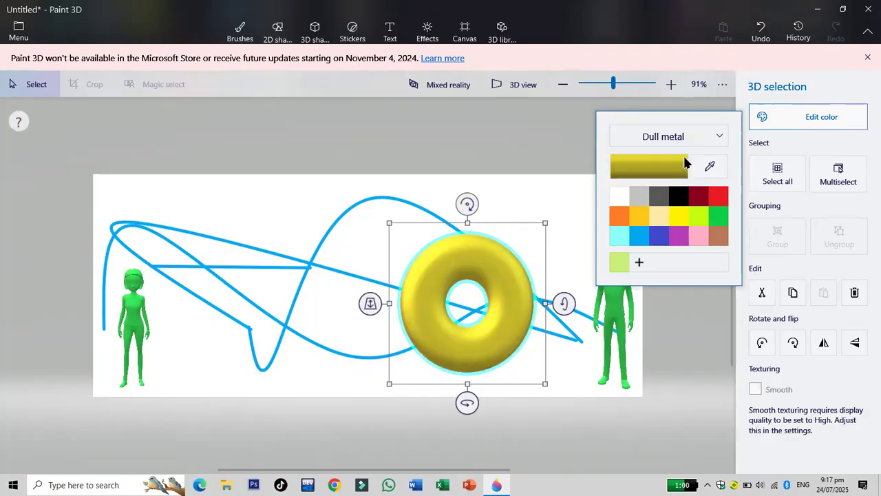
{"action": "left_click", "coordinate": [694, 138]}
{"action": "left_click", "coordinate": [691, 161]}
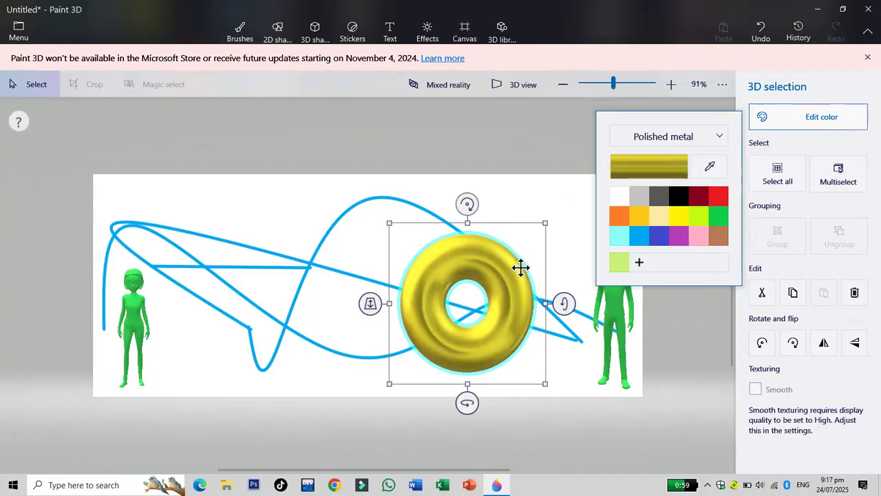
Step: Shrink the doughnut, place it just above the woman's head, and deselect it
{"action": "left_click_drag", "start_coordinate": [520, 268], "coordinate": [390, 224]}
{"action": "left_click_drag", "start_coordinate": [416, 339], "coordinate": [147, 246]}
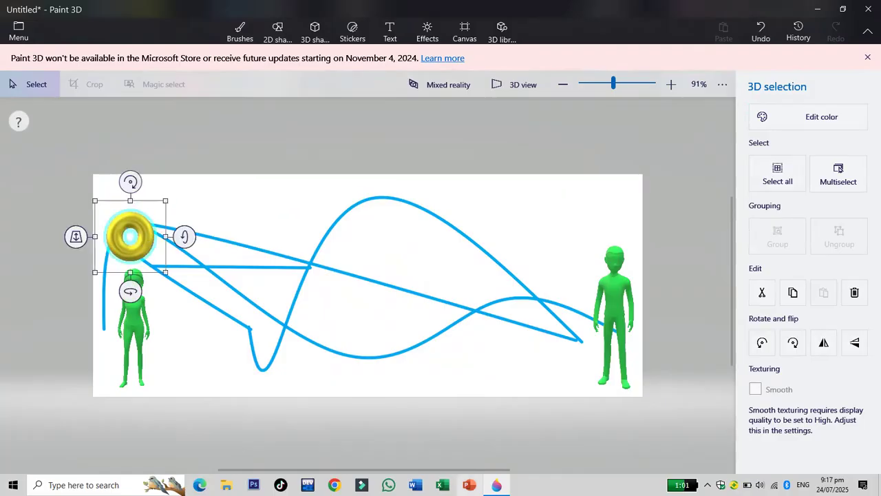
{"action": "left_click", "coordinate": [502, 344]}
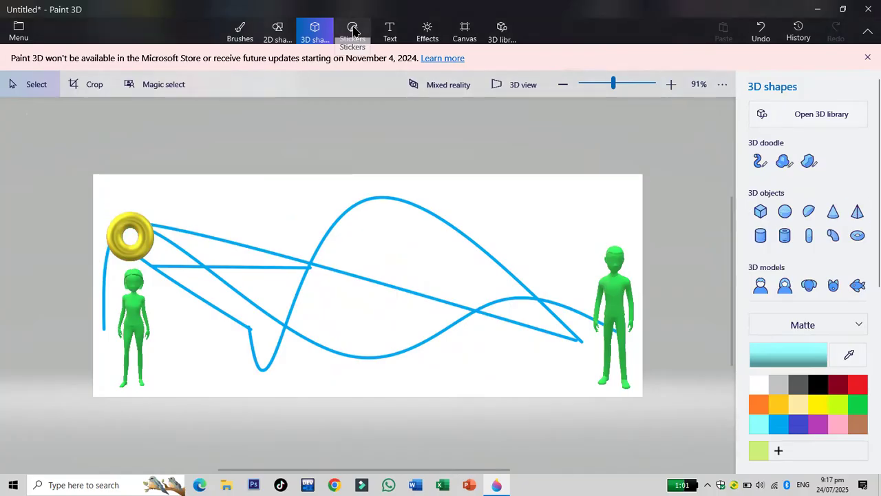
Step: Place a Sunglasses sticker over the man's eyes
{"action": "left_click", "coordinate": [351, 35]}
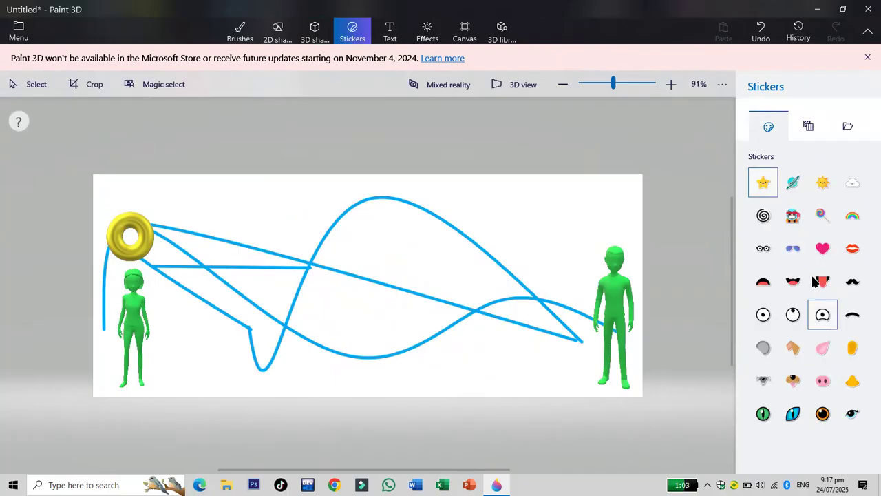
{"action": "scroll", "coordinate": [627, 296], "scroll_direction": "up", "scroll_amount": 3}
{"action": "scroll", "coordinate": [629, 298], "scroll_direction": "up", "scroll_amount": 5}
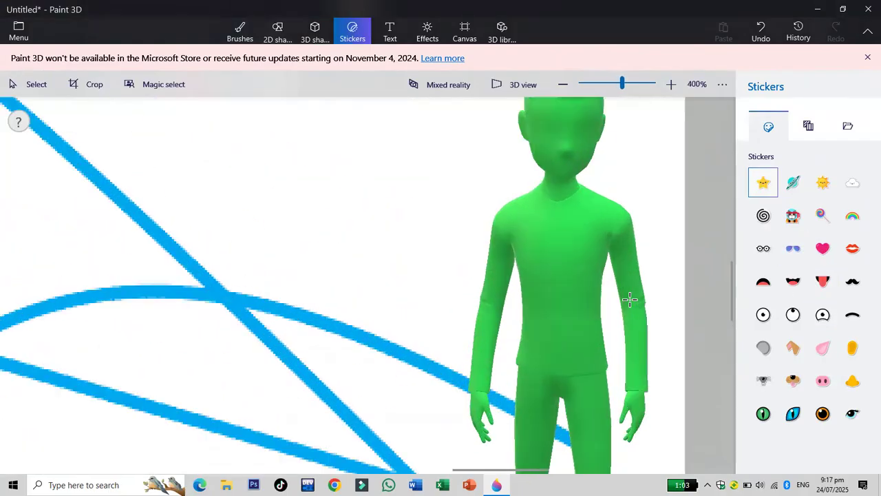
{"action": "scroll", "coordinate": [635, 290], "scroll_direction": "down", "scroll_amount": 3}
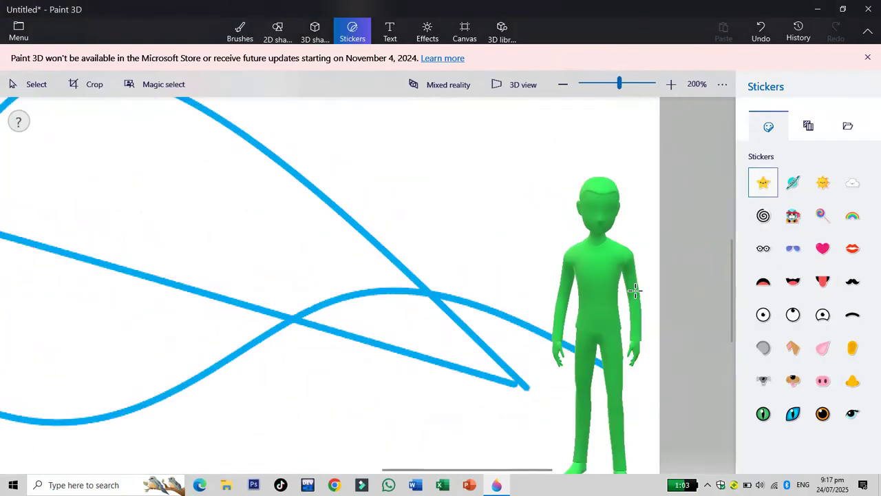
{"action": "left_click", "coordinate": [790, 251]}
{"action": "left_click_drag", "start_coordinate": [505, 187], "coordinate": [623, 214]}
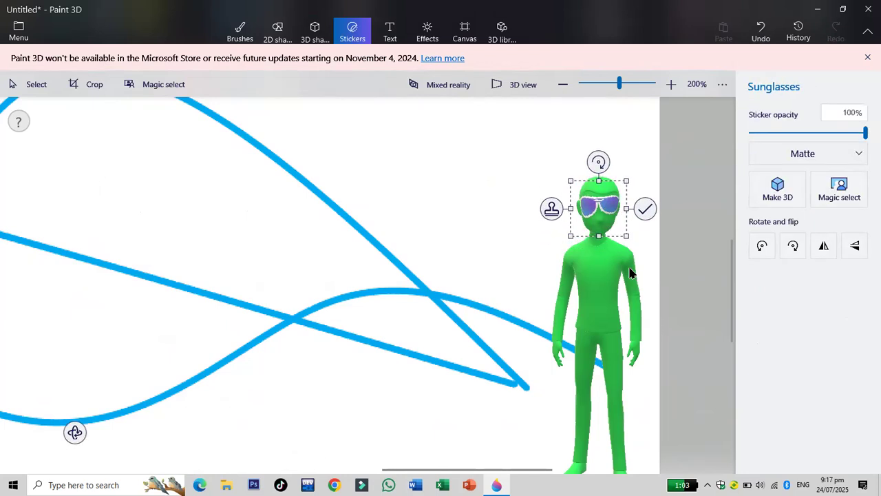
Step: Shrink the Sunglasses sticker slightly, adjust its position and rotation to fit the man's face, and apply it
{"action": "left_click_drag", "start_coordinate": [572, 236], "coordinate": [608, 203]}
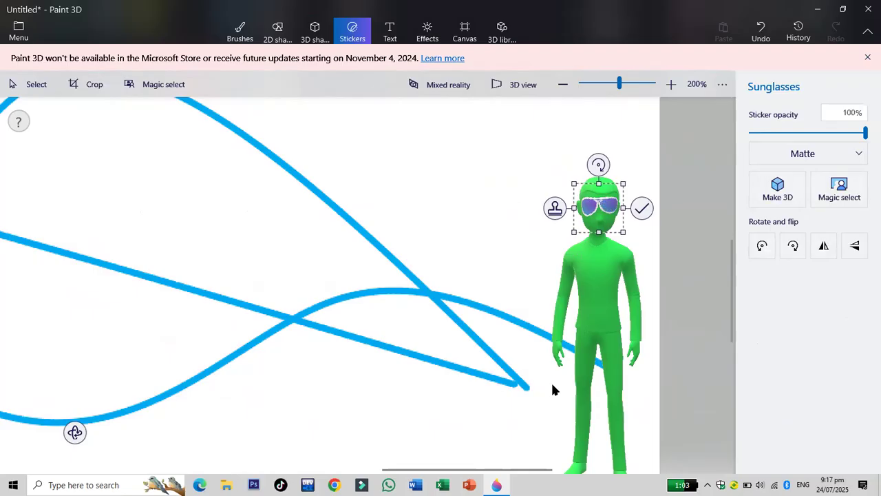
{"action": "mouse_move", "coordinate": [603, 167]}
{"action": "left_mouse_down"}
{"action": "mouse_move", "coordinate": [610, 175]}
{"action": "mouse_move", "coordinate": [592, 170]}
{"action": "mouse_move", "coordinate": [603, 165]}
{"action": "left_mouse_up"}
{"action": "left_click_drag", "start_coordinate": [603, 201], "coordinate": [604, 204]}
{"action": "left_click_drag", "start_coordinate": [605, 167], "coordinate": [595, 163]}
{"action": "left_click_drag", "start_coordinate": [618, 229], "coordinate": [624, 234]}
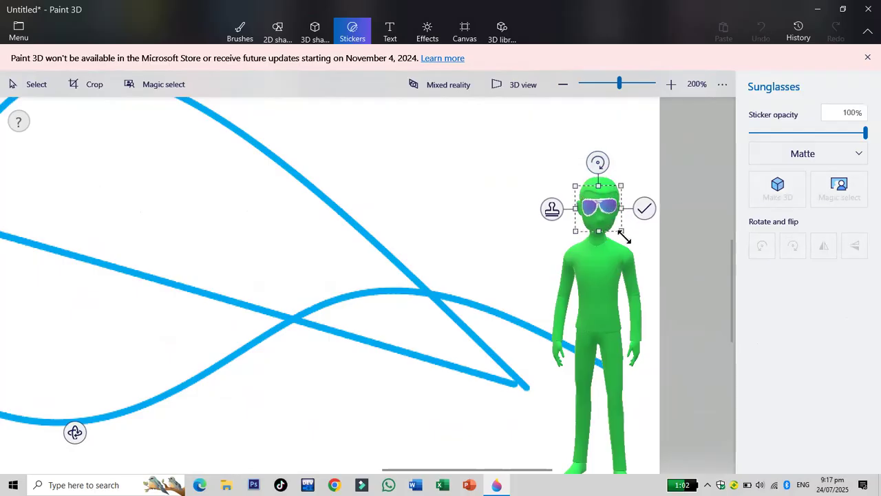
{"action": "left_click_drag", "start_coordinate": [604, 168], "coordinate": [607, 169]}
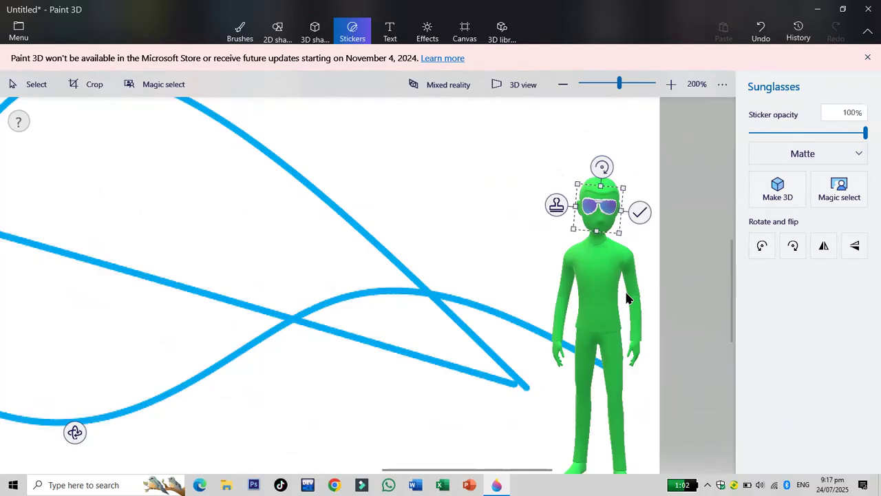
{"action": "left_click", "coordinate": [645, 267]}
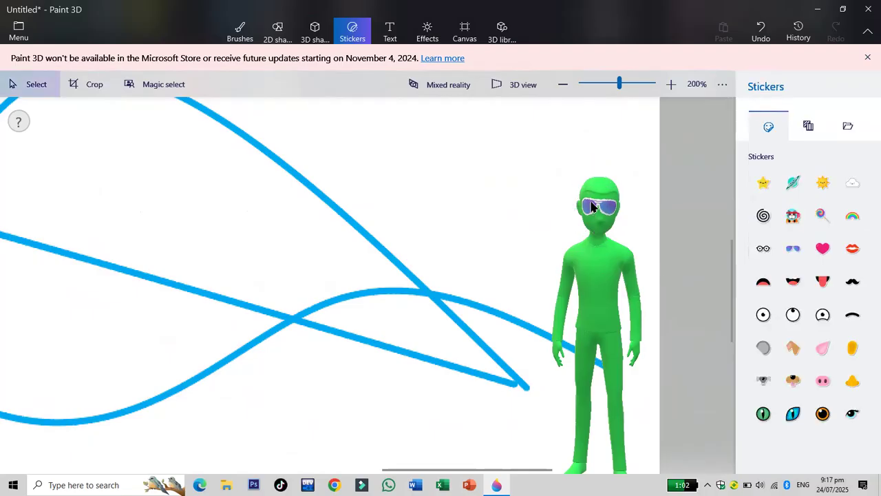
Step: Try to select the applied sunglasses on the man's face, and clear the resulting selection
{"action": "left_click_drag", "start_coordinate": [610, 211], "coordinate": [612, 207]}
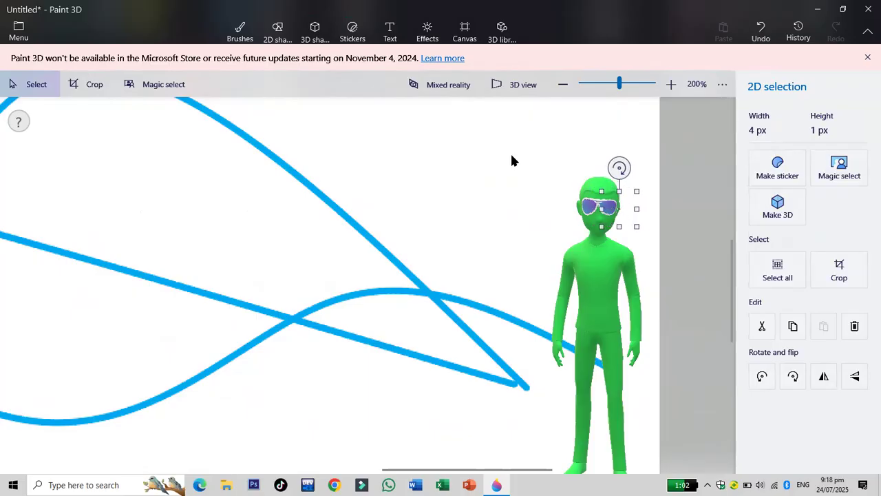
{"action": "left_click", "coordinate": [578, 231]}
{"action": "left_click", "coordinate": [595, 211]}
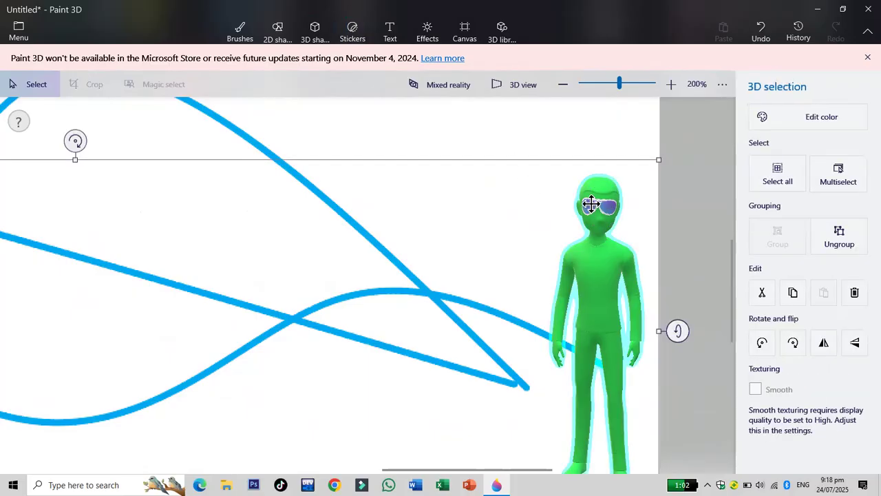
{"action": "left_click", "coordinate": [490, 145]}
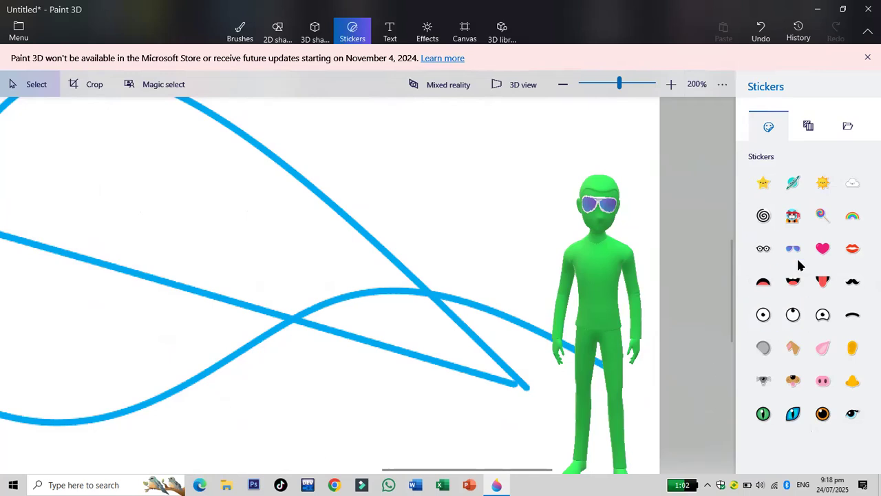
Step: Add a Heart sticker across the man's chest and apply it
{"action": "left_click", "coordinate": [823, 250]}
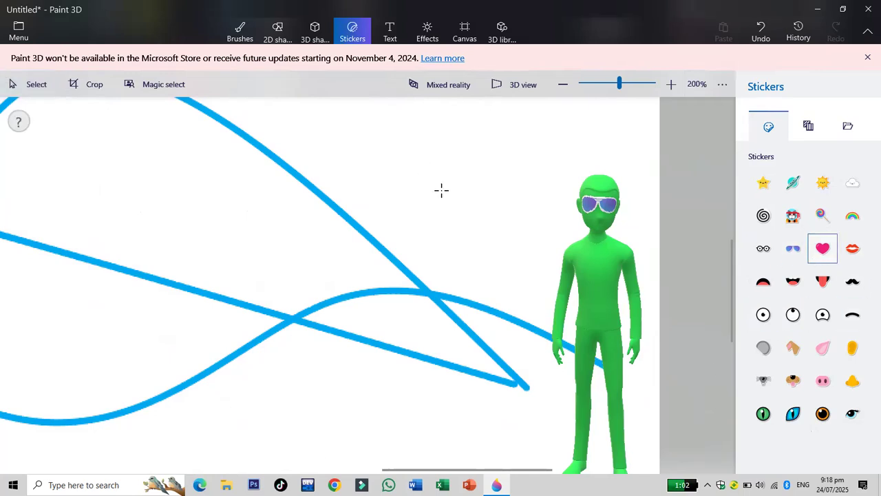
{"action": "left_click", "coordinate": [442, 191]}
{"action": "left_click_drag", "start_coordinate": [458, 177], "coordinate": [608, 258]}
{"action": "left_click", "coordinate": [445, 117]}
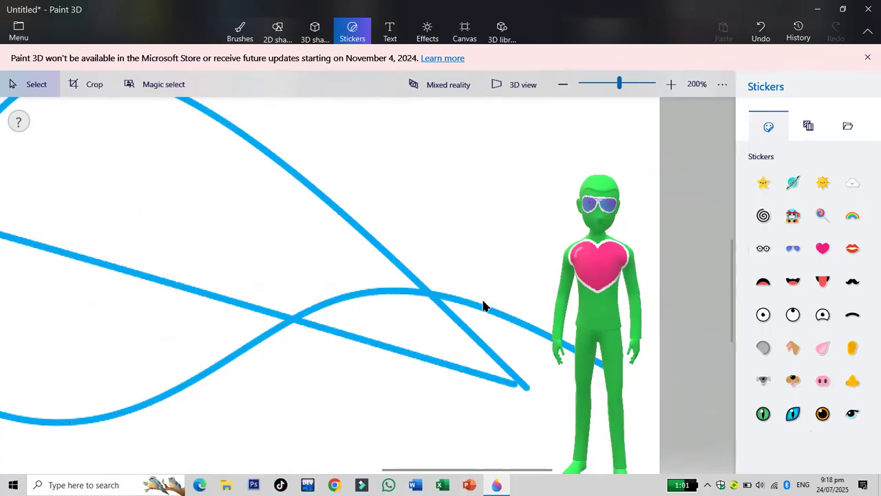
Step: Add a small Tongue sticker over the man's mouth, apply it, and leave the models deselected
{"action": "left_click", "coordinate": [825, 280]}
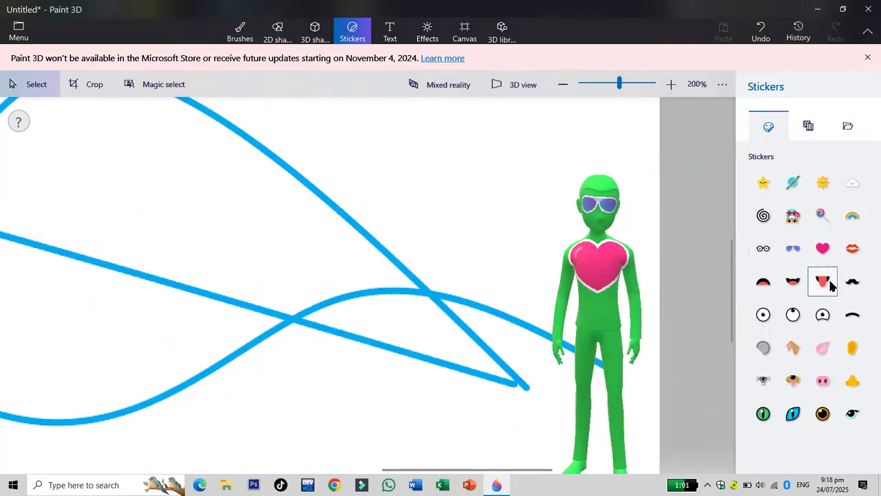
{"action": "left_click_drag", "start_coordinate": [437, 167], "coordinate": [607, 231]}
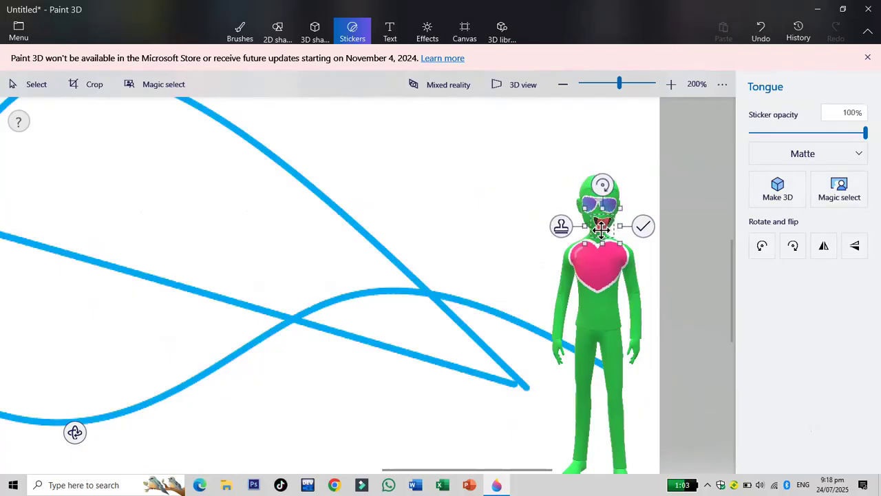
{"action": "key", "text": "Return"}
{"action": "left_click", "coordinate": [602, 234]}
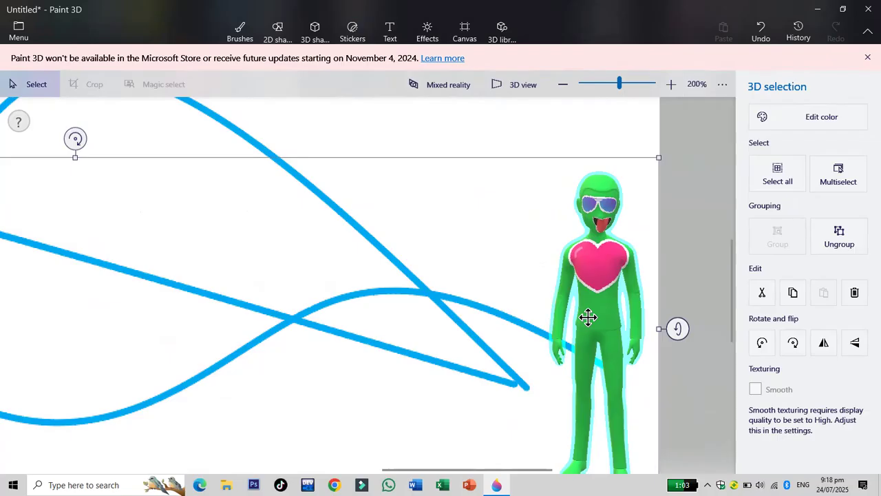
{"action": "left_click", "coordinate": [550, 133]}
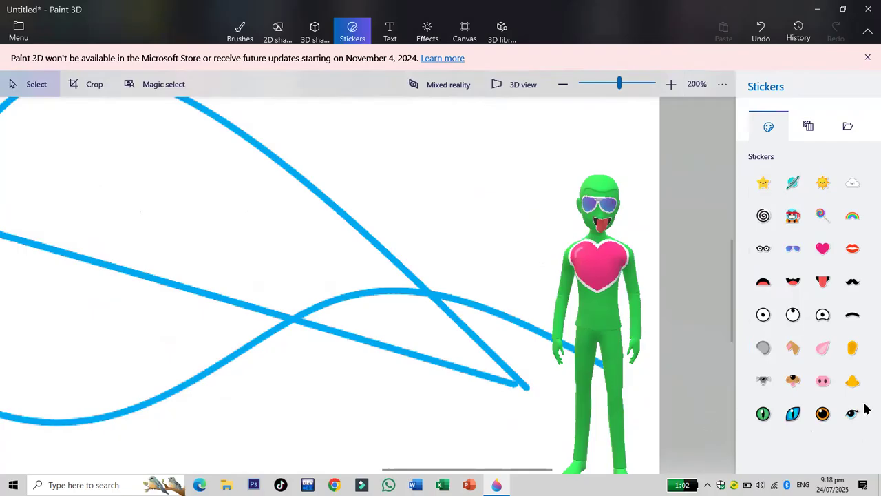
Step: Draw a large Ninja cat sticker on the empty canvas beside the man, shift it up toward him, and apply it
{"action": "left_click", "coordinate": [792, 215]}
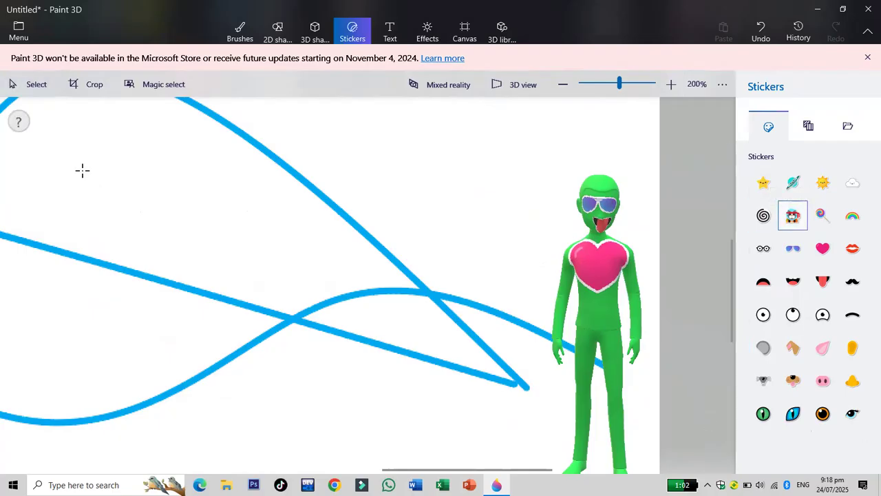
{"action": "left_click_drag", "start_coordinate": [162, 169], "coordinate": [432, 438]}
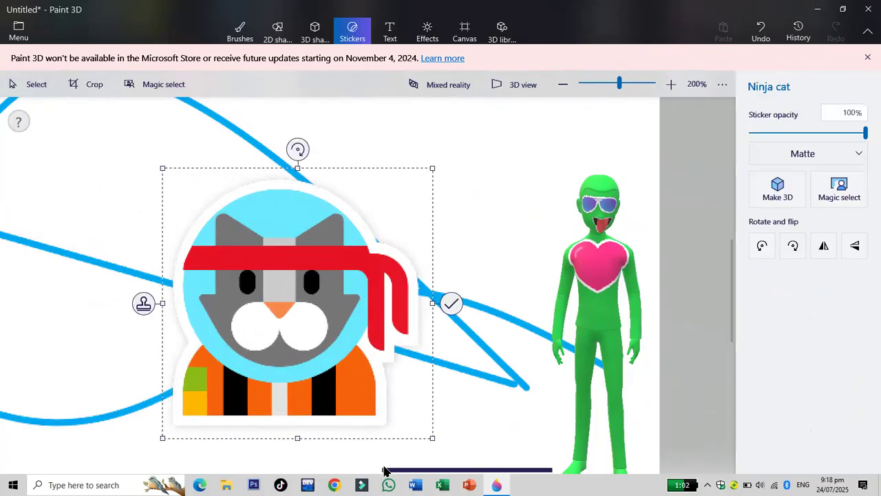
{"action": "left_click_drag", "start_coordinate": [272, 244], "coordinate": [335, 192]}
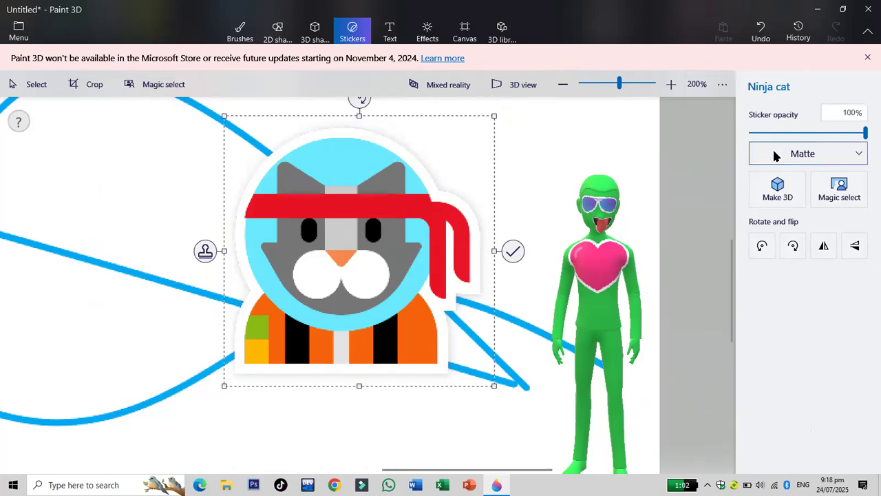
{"action": "left_click", "coordinate": [315, 31]}
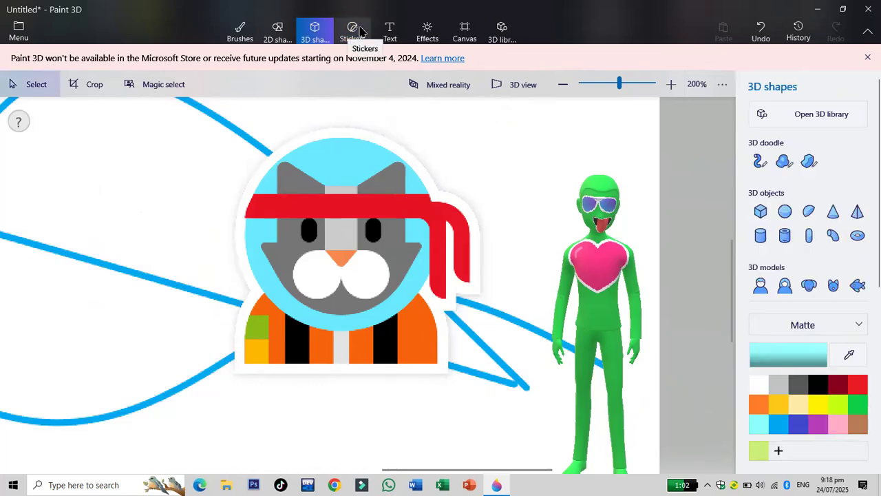
Step: Add a large Glasses sticker, position it over the ninja cat's eyes, and apply it
{"action": "left_click", "coordinate": [358, 31]}
{"action": "left_click", "coordinate": [763, 248]}
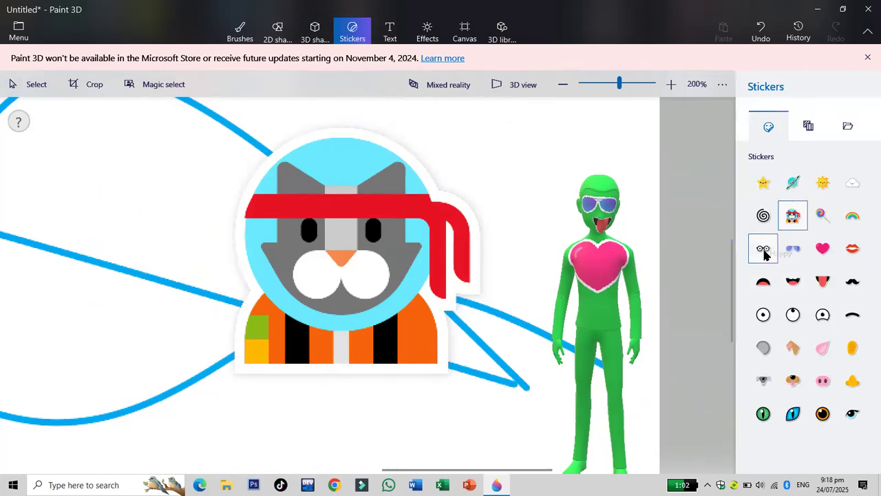
{"action": "left_click_drag", "start_coordinate": [226, 179], "coordinate": [436, 315]}
{"action": "left_click_drag", "start_coordinate": [383, 294], "coordinate": [399, 232]}
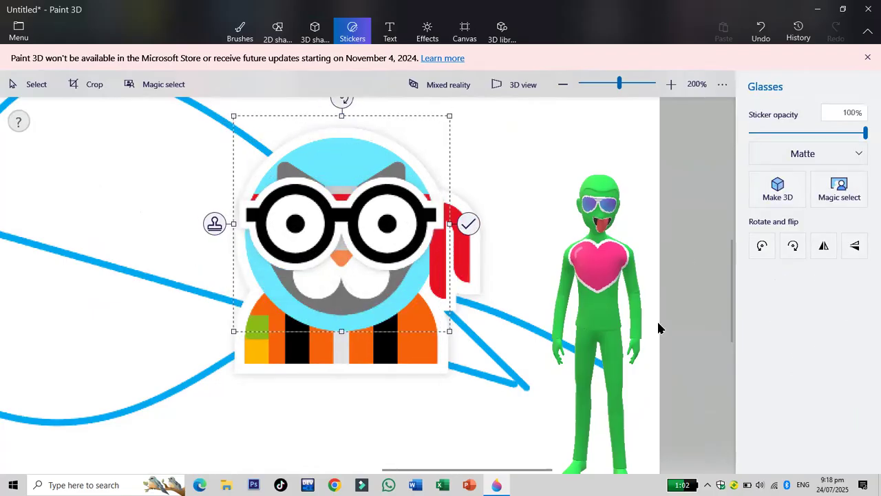
{"action": "left_click", "coordinate": [646, 132]}
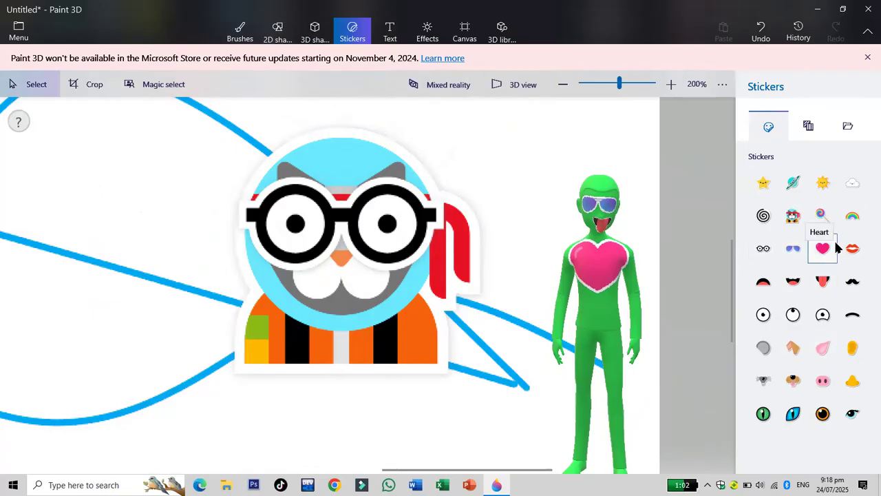
Step: Add a Tongue sticker, position it over the ninja cat's mouth below the nose, and apply it
{"action": "left_click", "coordinate": [823, 283]}
{"action": "left_click_drag", "start_coordinate": [352, 300], "coordinate": [417, 354]}
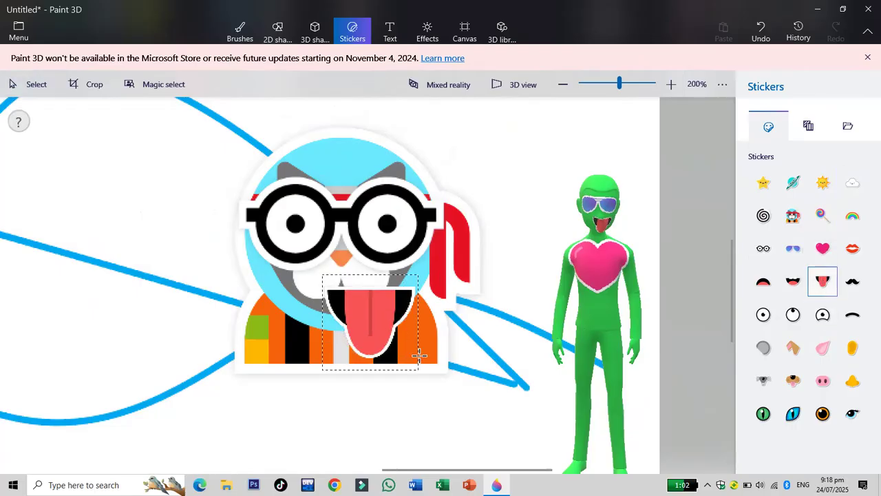
{"action": "left_click_drag", "start_coordinate": [385, 315], "coordinate": [359, 298]}
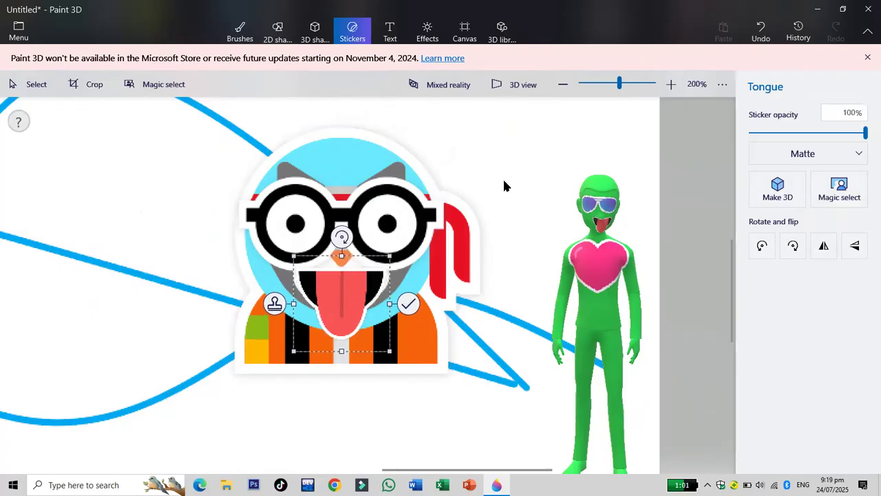
{"action": "left_click", "coordinate": [504, 186]}
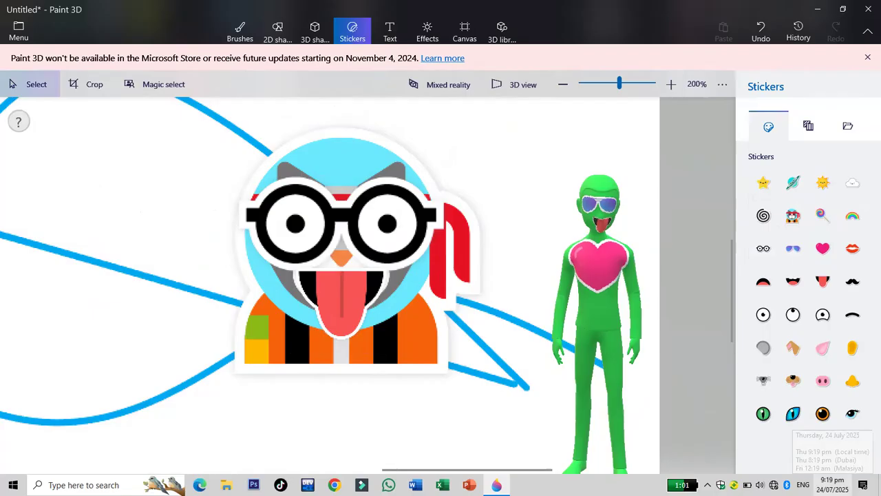
Step: Add a Pig nose sticker over the ninja cat's nose, between the glasses and the tongue, and apply it
{"action": "left_click", "coordinate": [823, 380]}
{"action": "left_click_drag", "start_coordinate": [313, 241], "coordinate": [372, 283]}
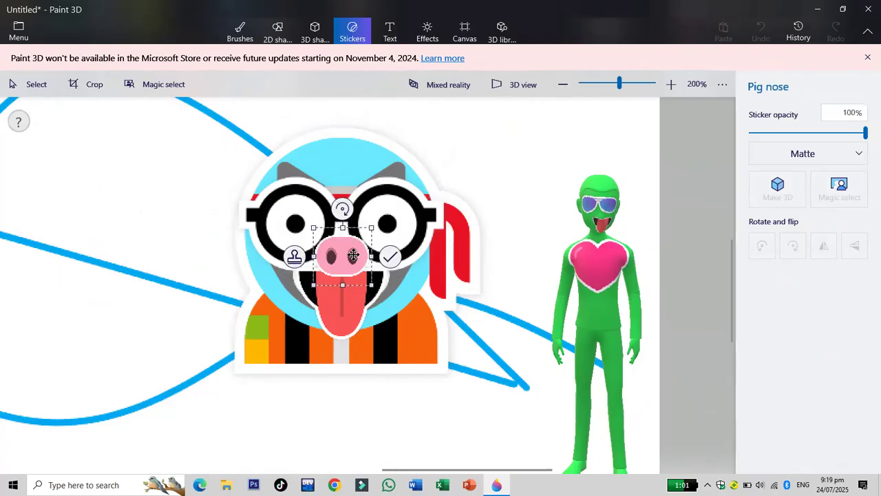
{"action": "left_click", "coordinate": [516, 296]}
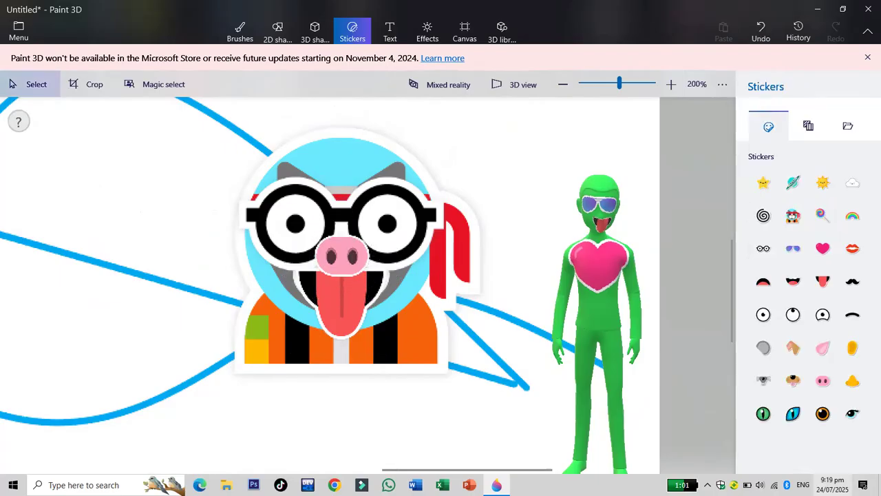
Step: Add a small Eye lash sticker inside the right lens of the ninja cat's glasses and apply it
{"action": "left_click", "coordinate": [852, 413]}
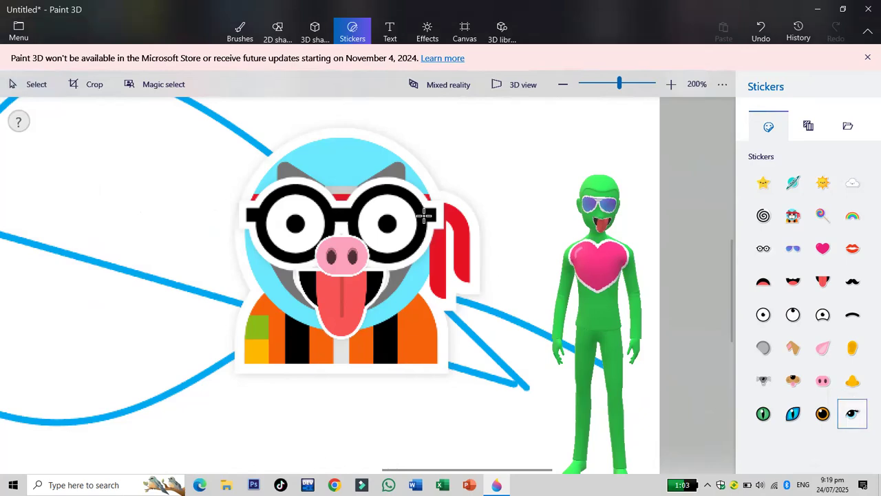
{"action": "left_click_drag", "start_coordinate": [396, 236], "coordinate": [393, 233]}
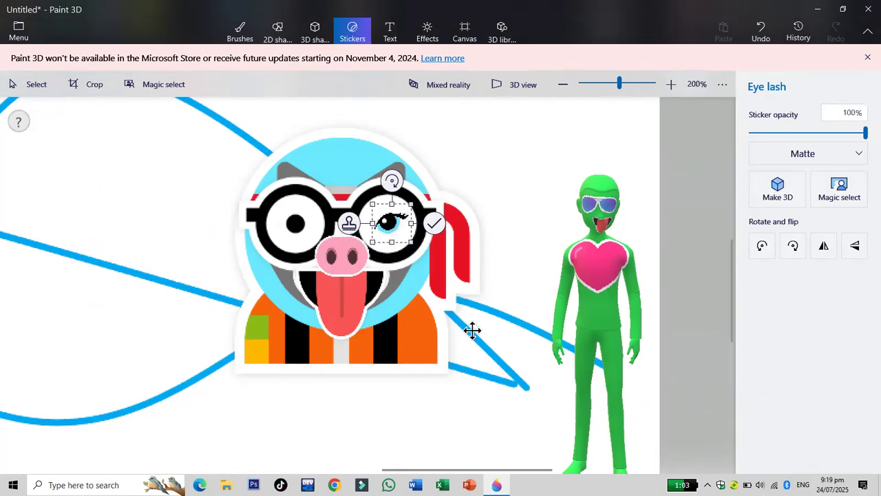
{"action": "left_click", "coordinate": [508, 186]}
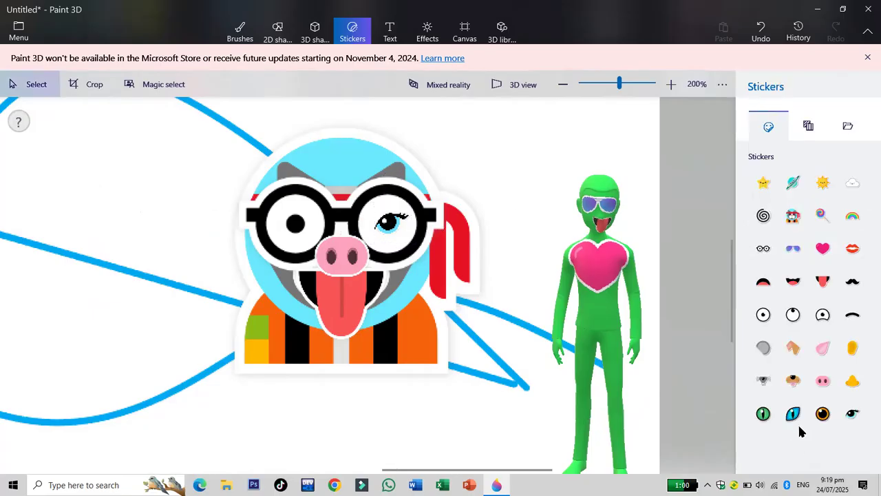
Step: Add a second Eye lash sticker, flip it horizontally, place it in the left lens of the ninja cat's glasses, and apply it
{"action": "left_click", "coordinate": [856, 421]}
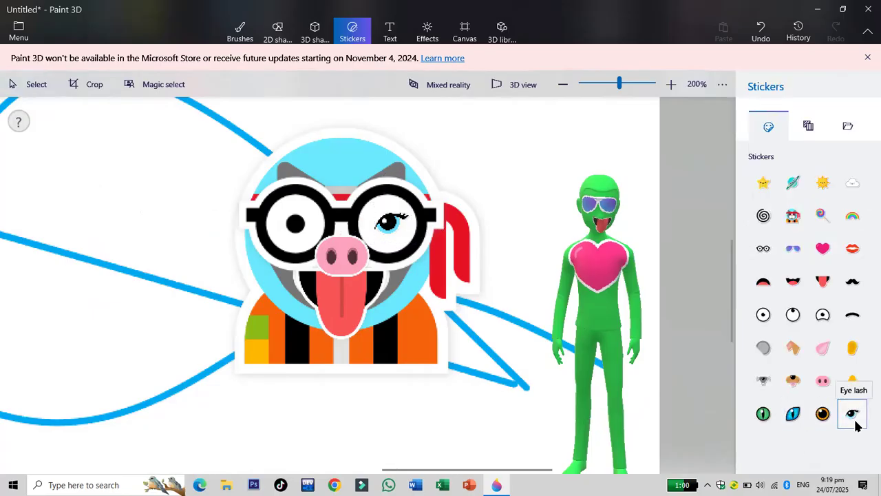
{"action": "left_click_drag", "start_coordinate": [333, 182], "coordinate": [341, 204]}
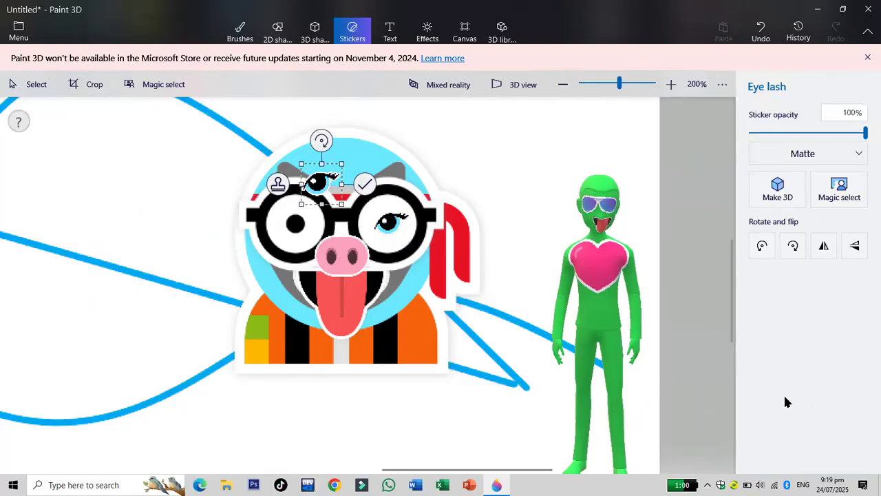
{"action": "left_click", "coordinate": [825, 246]}
{"action": "left_click_drag", "start_coordinate": [324, 181], "coordinate": [295, 221]}
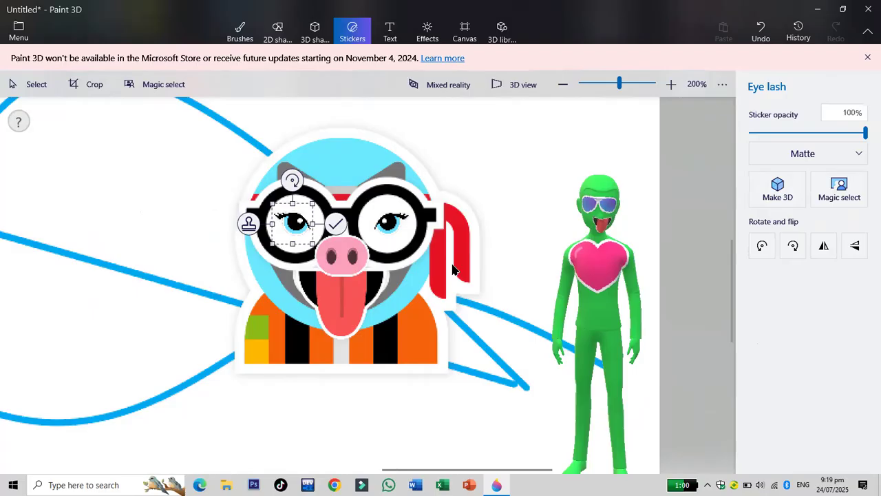
{"action": "left_click", "coordinate": [548, 156]}
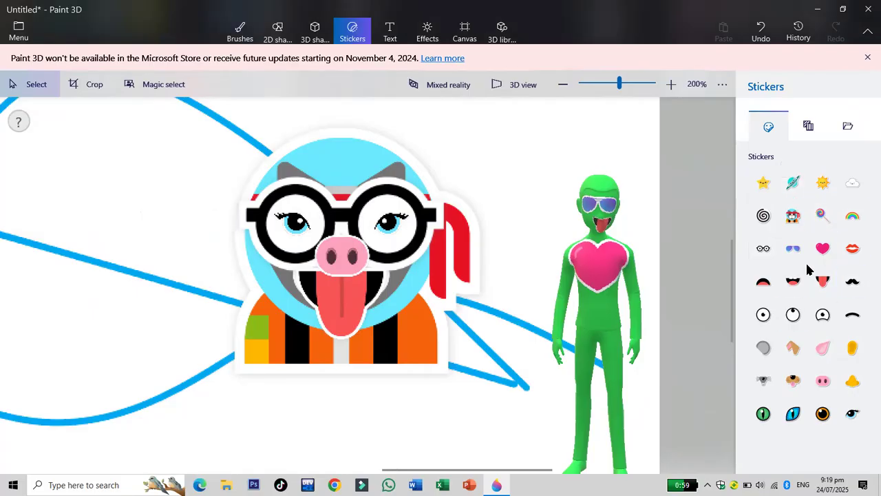
Step: Add the Hedge texture over the man model, enlarge and position it to cover his torso, arms and thighs, and apply it
{"action": "left_click", "coordinate": [809, 127]}
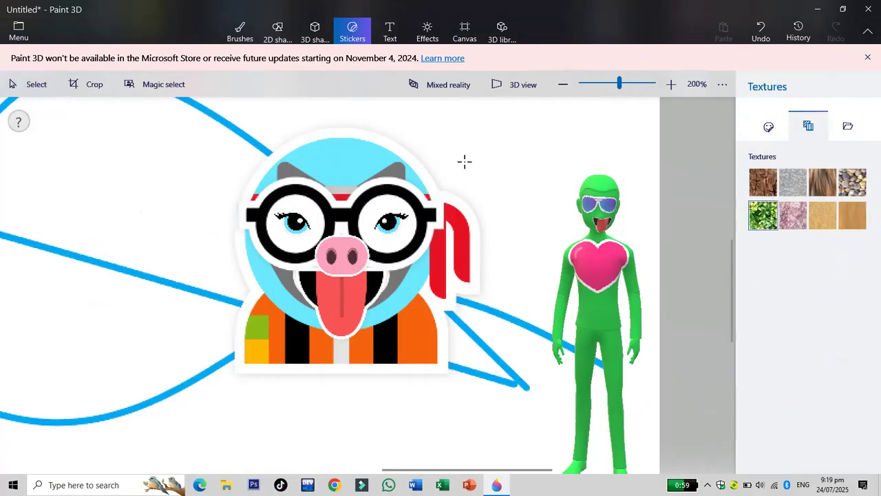
{"action": "left_click", "coordinate": [539, 188]}
{"action": "left_click_drag", "start_coordinate": [507, 158], "coordinate": [595, 309]}
{"action": "left_click_drag", "start_coordinate": [636, 337], "coordinate": [642, 437]}
{"action": "left_click_drag", "start_coordinate": [559, 265], "coordinate": [497, 198]}
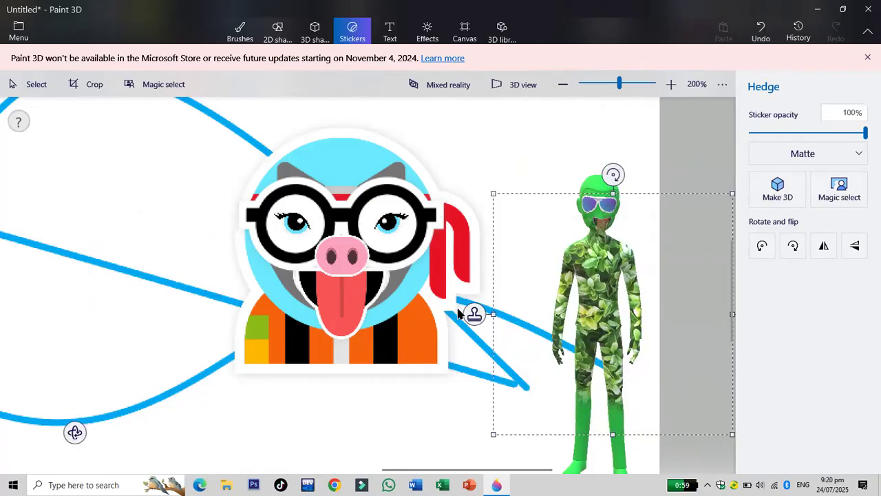
{"action": "left_click", "coordinate": [524, 142]}
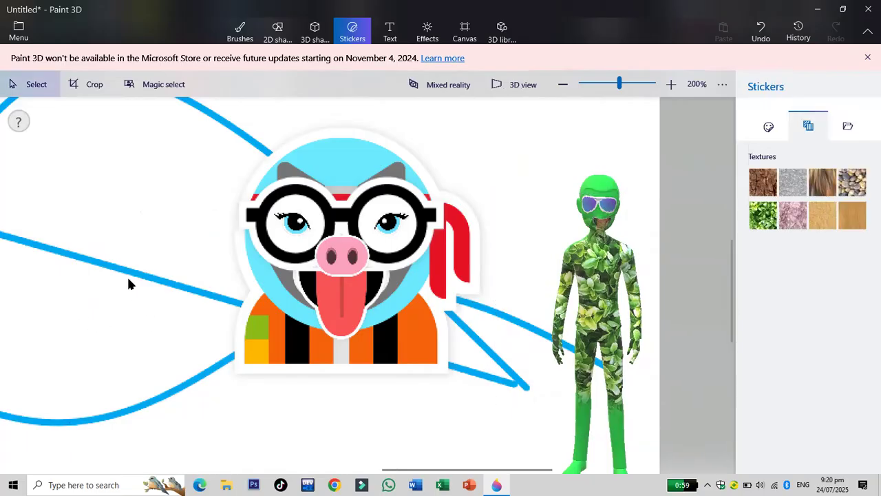
{"action": "left_click_drag", "start_coordinate": [139, 283], "coordinate": [141, 282]}
{"action": "left_click", "coordinate": [667, 209]}
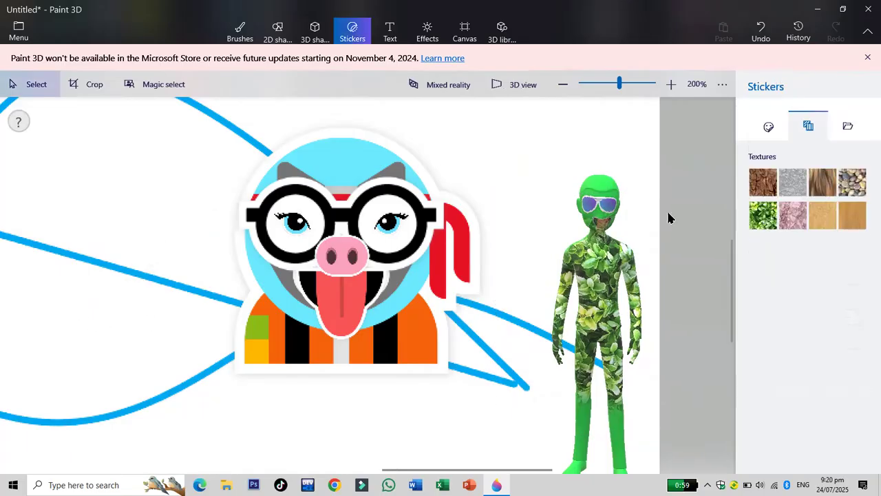
Step: Add a Marble texture, position it over the woman model's upper body, and apply it
{"action": "left_click", "coordinate": [562, 84]}
{"action": "left_click", "coordinate": [562, 84]}
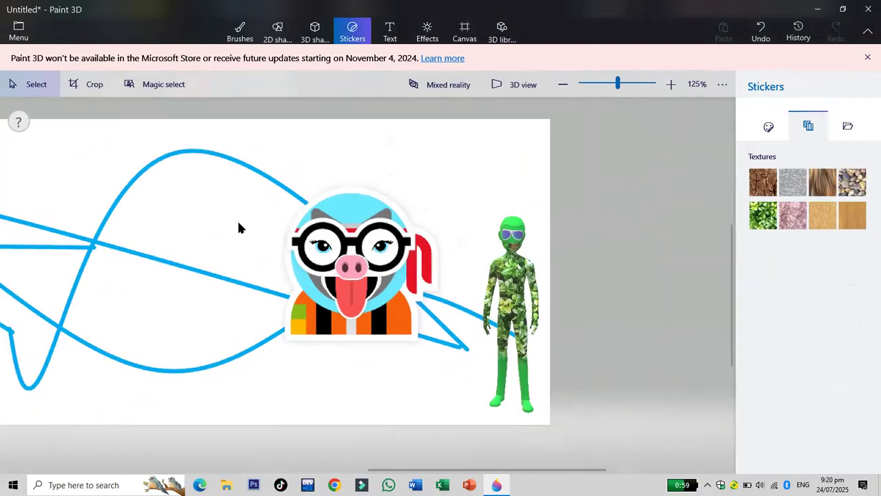
{"action": "left_click", "coordinate": [563, 84]}
{"action": "left_click", "coordinate": [563, 84]}
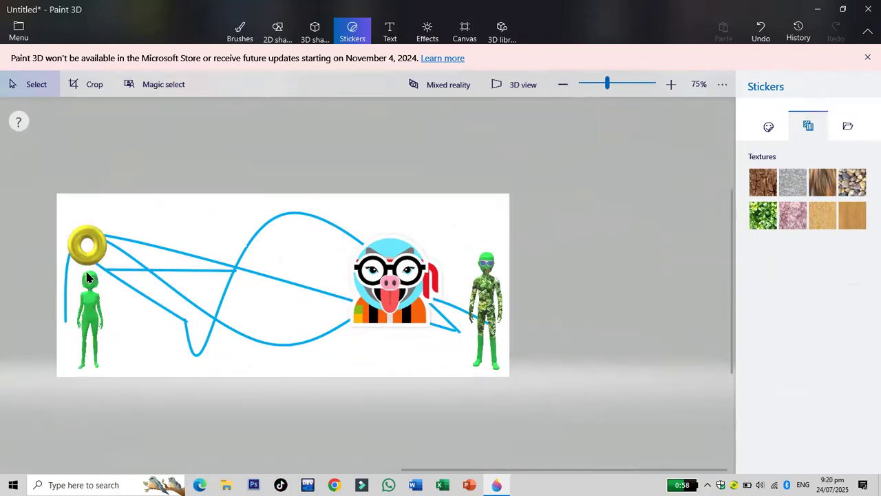
{"action": "scroll", "coordinate": [86, 279], "scroll_direction": "up", "scroll_amount": 8}
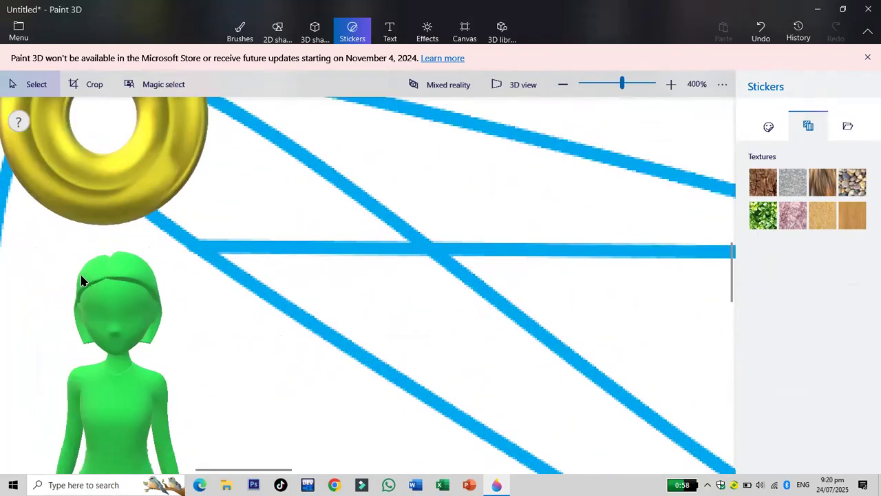
{"action": "left_click", "coordinate": [791, 215]}
{"action": "left_click_drag", "start_coordinate": [342, 163], "coordinate": [578, 389]}
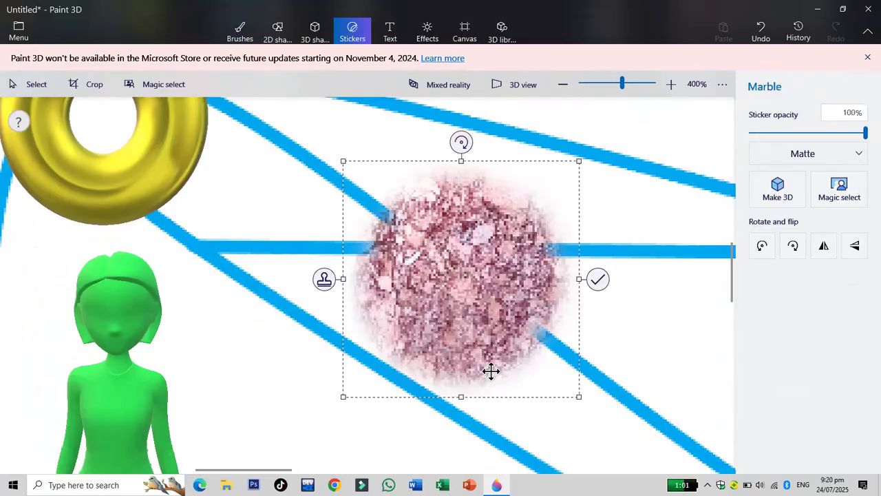
{"action": "left_click_drag", "start_coordinate": [497, 295], "coordinate": [446, 305]}
{"action": "mouse_move", "coordinate": [145, 458]}
{"action": "left_mouse_down"}
{"action": "mouse_move", "coordinate": [136, 436]}
{"action": "mouse_move", "coordinate": [137, 460]}
{"action": "left_mouse_up"}
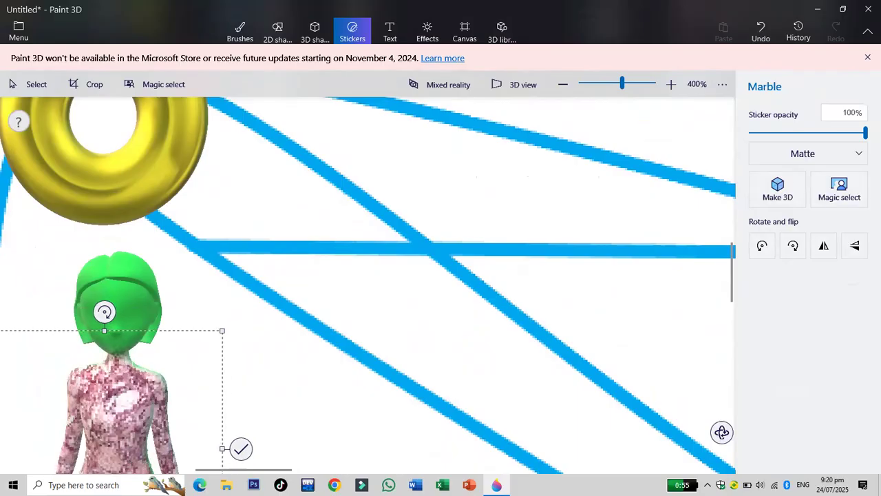
{"action": "left_click", "coordinate": [552, 274]}
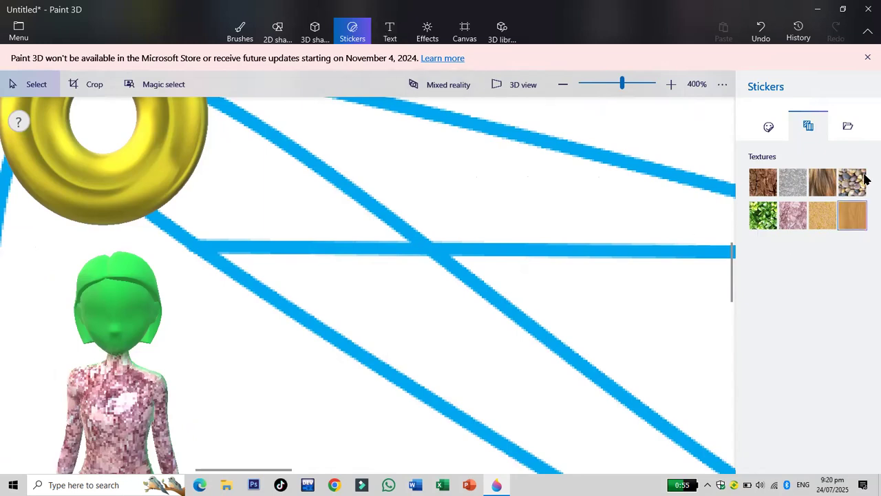
Step: Import the portrait file WhatsApp Image 2025-06-18 at 5.09.42 PM from its Pictures subfolder as a custom sticker
{"action": "left_click", "coordinate": [850, 126]}
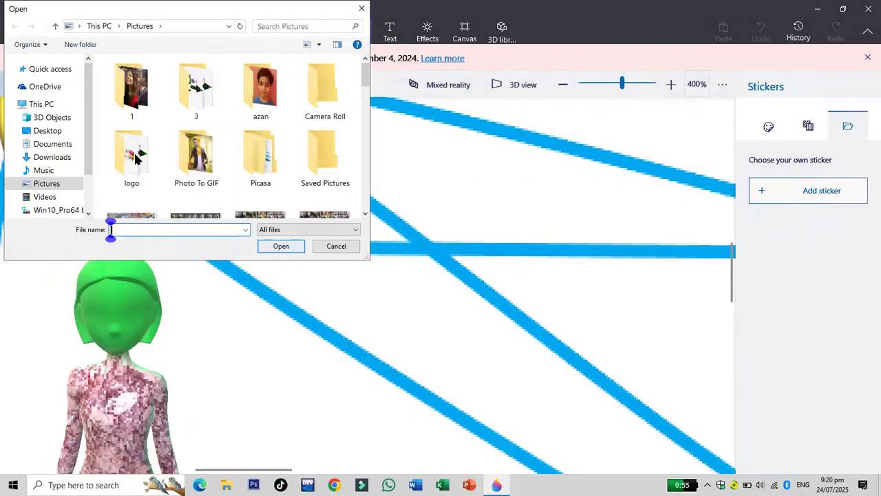
{"action": "mouse_move", "coordinate": [366, 84]}
{"action": "left_mouse_down"}
{"action": "mouse_move", "coordinate": [371, 111]}
{"action": "mouse_move", "coordinate": [370, 84]}
{"action": "left_mouse_up"}
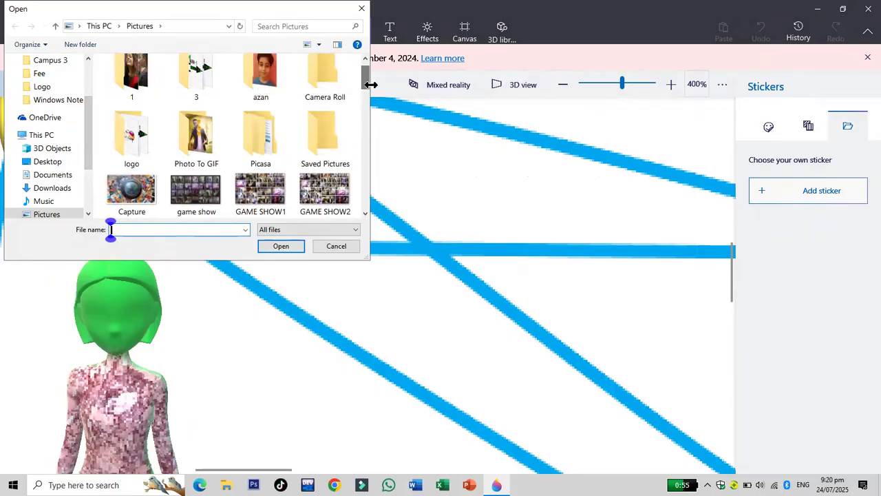
{"action": "left_click", "coordinate": [260, 77]}
{"action": "double_click", "coordinate": [260, 86]}
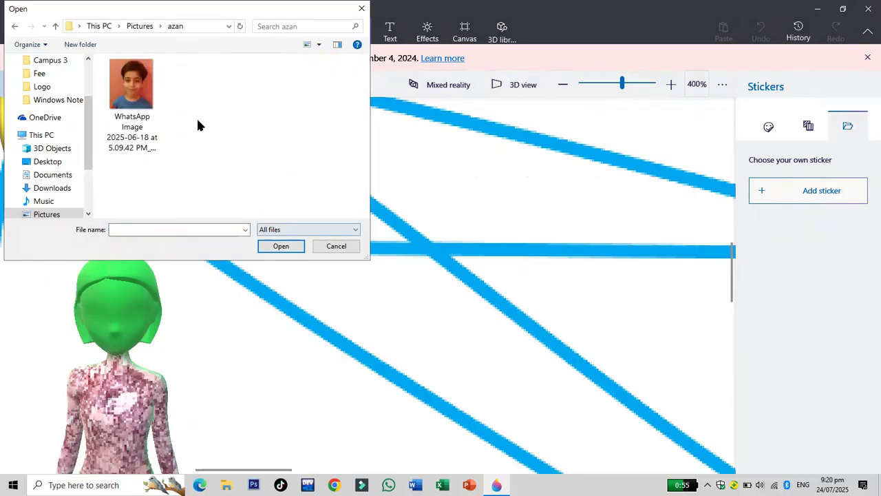
{"action": "left_click", "coordinate": [126, 81]}
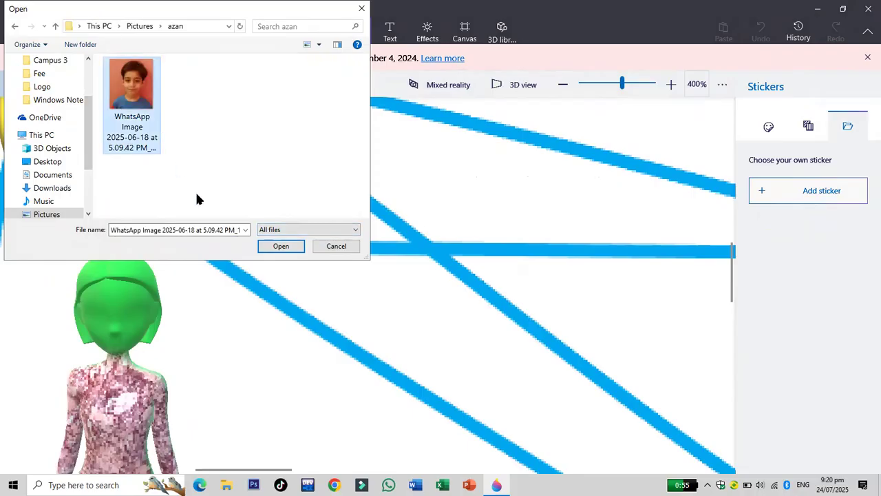
{"action": "left_click", "coordinate": [279, 247]}
Step: Shrink the photo sticker to a small portrait on the canvas beside the woman model
{"action": "left_click_drag", "start_coordinate": [400, 193], "coordinate": [441, 278]}
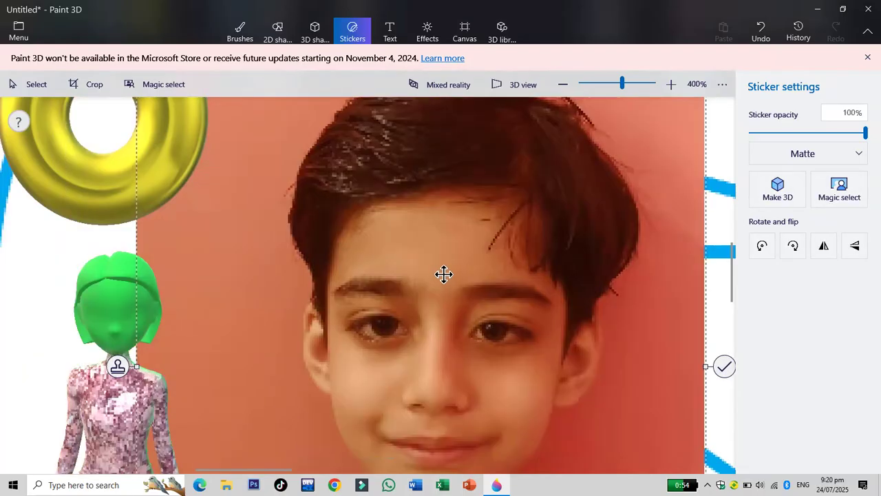
{"action": "scroll", "coordinate": [443, 274], "scroll_direction": "down", "scroll_amount": 6}
{"action": "left_click_drag", "start_coordinate": [525, 409], "coordinate": [396, 260]}
{"action": "mouse_move", "coordinate": [478, 287]}
{"action": "left_mouse_down"}
{"action": "mouse_move", "coordinate": [487, 286]}
{"action": "mouse_move", "coordinate": [466, 285]}
{"action": "left_mouse_up"}
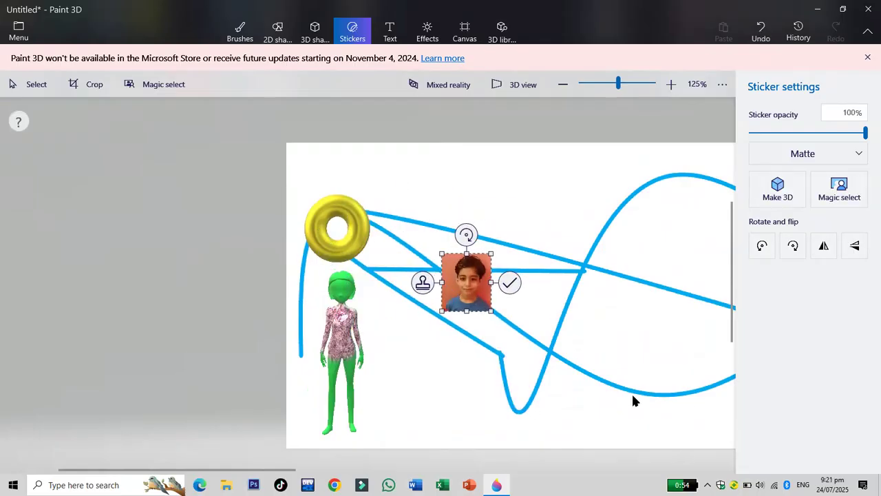
Step: Move the photo sticker across the canvas onto the man model's head and reduce it slightly
{"action": "scroll", "coordinate": [632, 394], "scroll_direction": "up", "scroll_amount": 3}
{"action": "scroll", "coordinate": [675, 357], "scroll_direction": "down", "scroll_amount": 5}
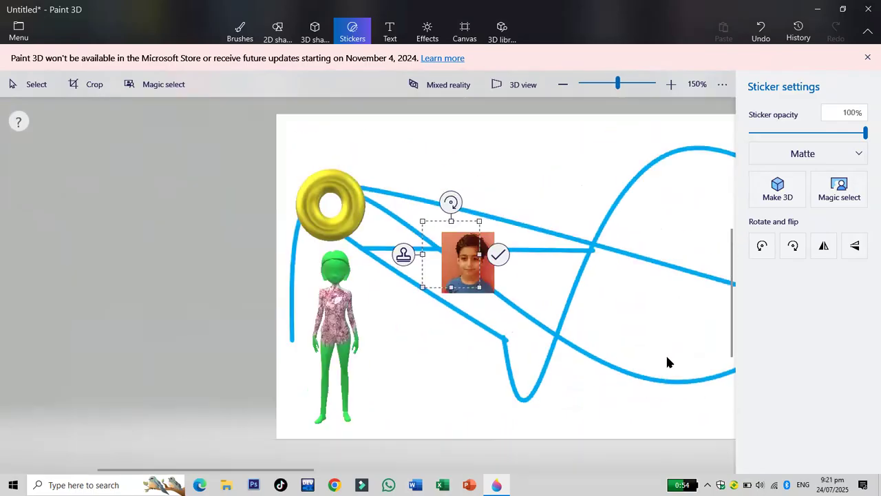
{"action": "scroll", "coordinate": [668, 282], "scroll_direction": "up", "scroll_amount": 3}
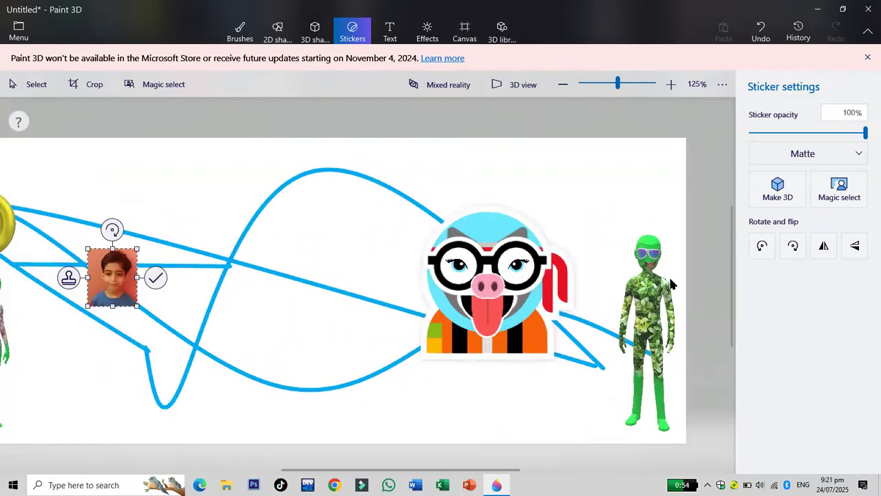
{"action": "left_click_drag", "start_coordinate": [13, 278], "coordinate": [647, 259]}
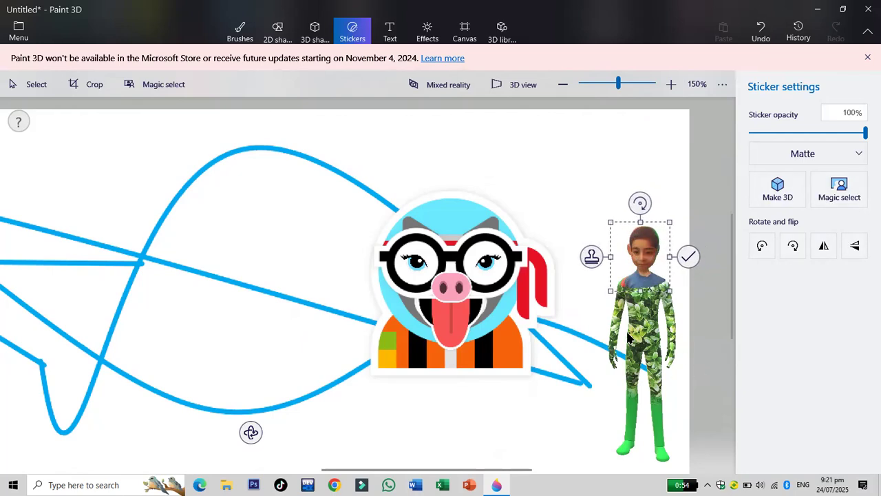
{"action": "left_click_drag", "start_coordinate": [610, 293], "coordinate": [621, 283]}
{"action": "left_click_drag", "start_coordinate": [637, 252], "coordinate": [636, 252]}
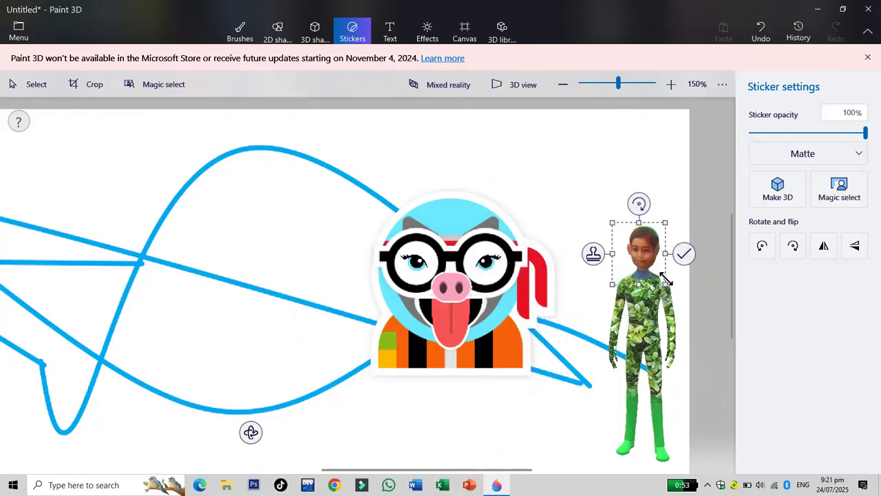
Step: Adjust the photo sticker's size and position until the portrait's face fits the man's head, and apply it
{"action": "left_click_drag", "start_coordinate": [658, 283], "coordinate": [653, 277]}
{"action": "left_click_drag", "start_coordinate": [642, 247], "coordinate": [669, 222]}
{"action": "left_click_drag", "start_coordinate": [615, 221], "coordinate": [609, 217]}
{"action": "left_click_drag", "start_coordinate": [659, 267], "coordinate": [672, 295]}
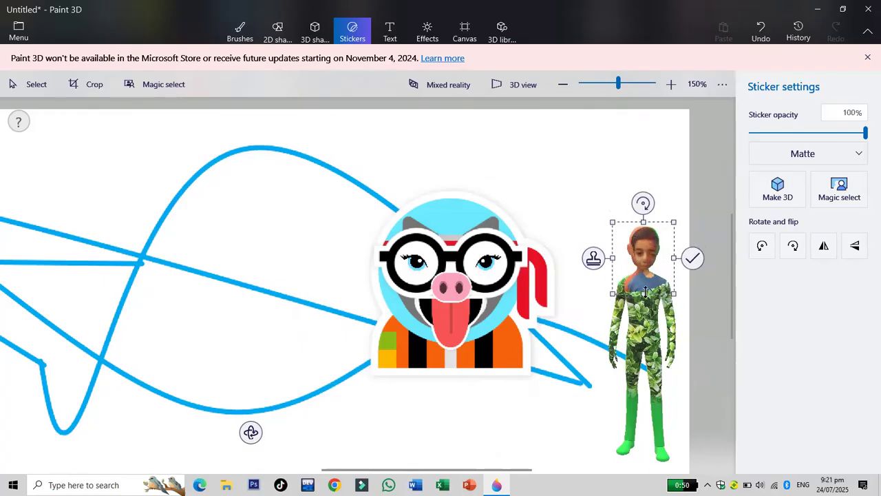
{"action": "left_click_drag", "start_coordinate": [639, 253], "coordinate": [636, 250]}
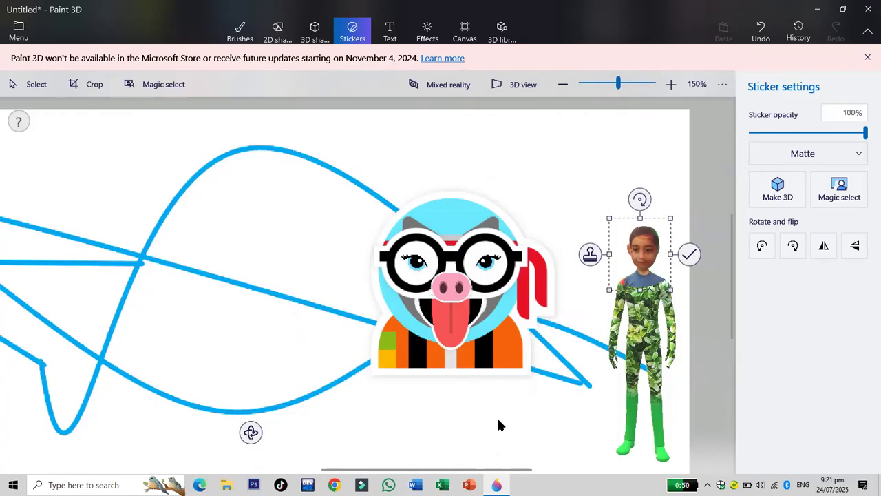
{"action": "left_click", "coordinate": [689, 254]}
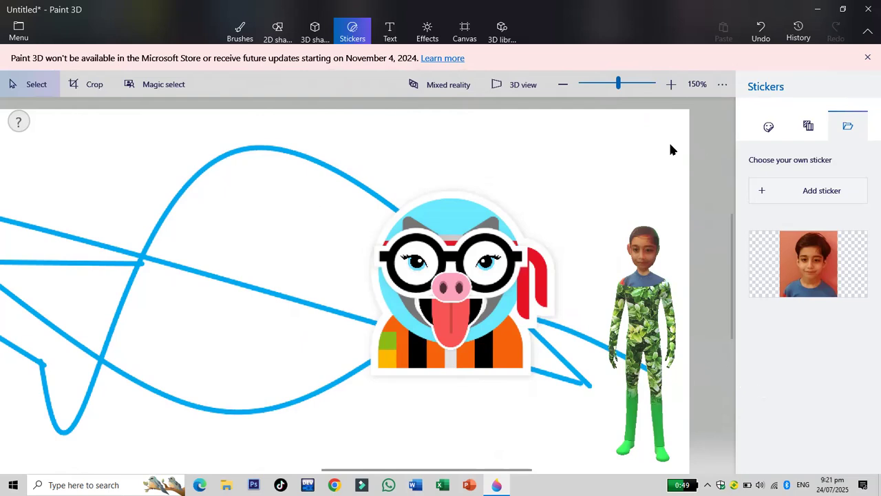
Step: Add the 2D text "mmmm" in Segoe UI size 48 over the upper part of the pig-nosed face sticker
{"action": "left_click", "coordinate": [397, 40]}
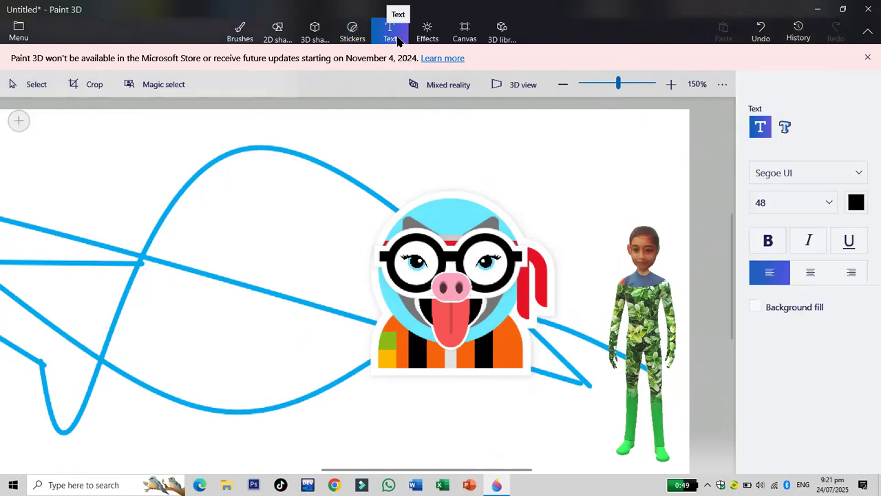
{"action": "left_click_drag", "start_coordinate": [372, 144], "coordinate": [521, 205]}
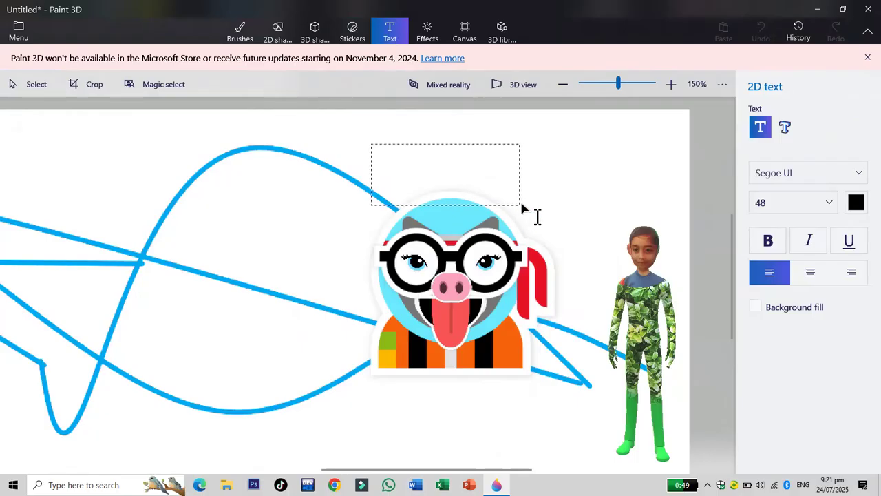
{"action": "type", "text": "mmmm"}
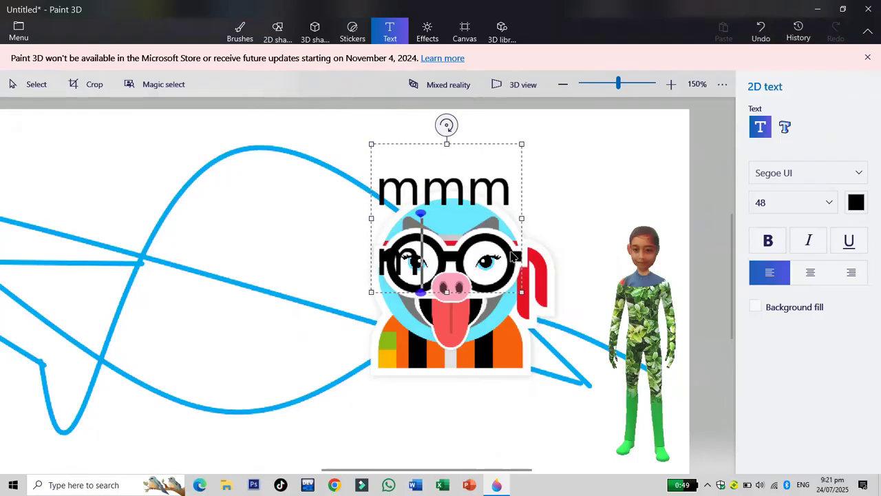
{"action": "left_click", "coordinate": [599, 207]}
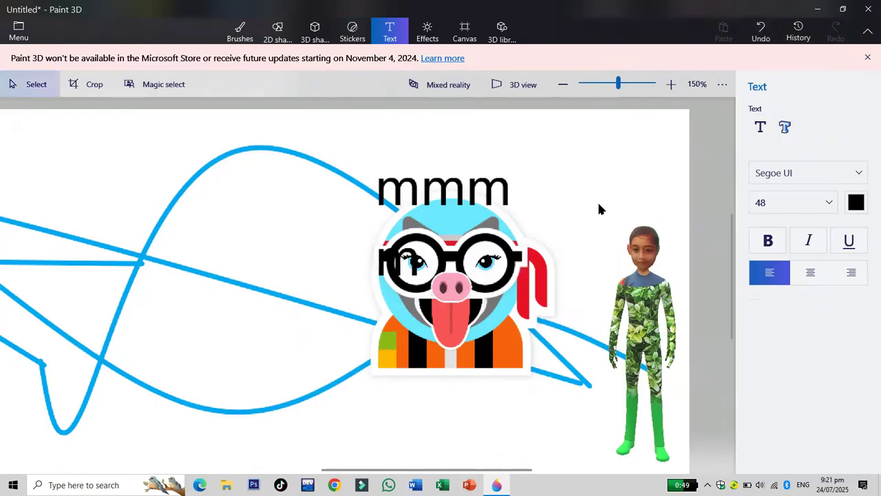
Step: Create a 3D text box in the upper area of the canvas beside the face sticker and enter "mark-1"
{"action": "left_click", "coordinate": [785, 129]}
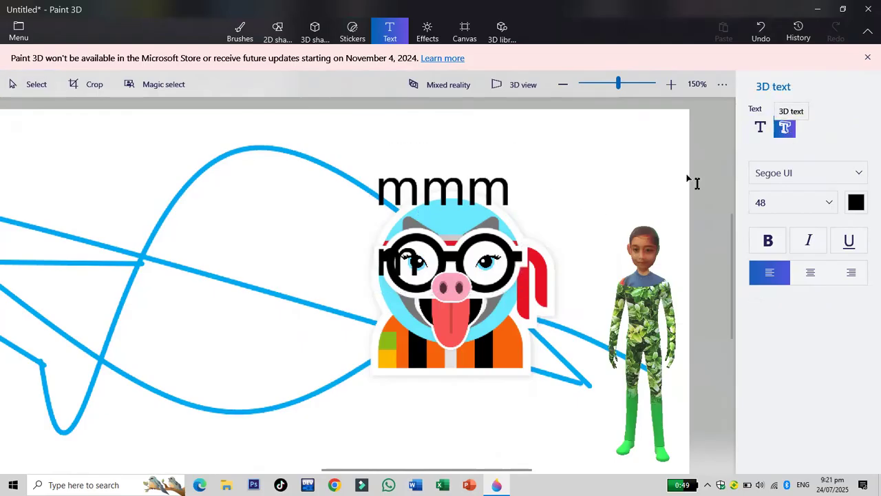
{"action": "left_click_drag", "start_coordinate": [96, 159], "coordinate": [304, 219]}
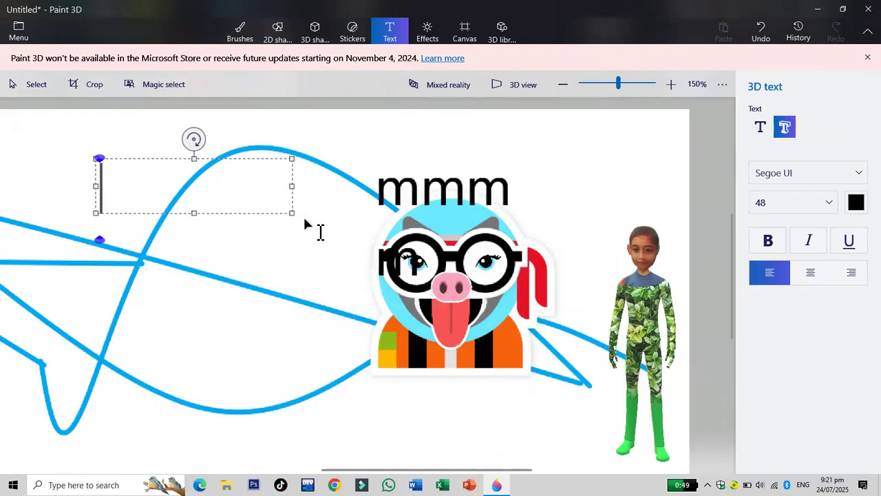
{"action": "type", "text": "mmmm"}
{"action": "key", "text": "BackSpace"}
{"action": "key", "text": "BackSpace"}
{"action": "key", "text": "BackSpace"}
{"action": "key", "text": "BackSpace"}
{"action": "type", "text": "m"}
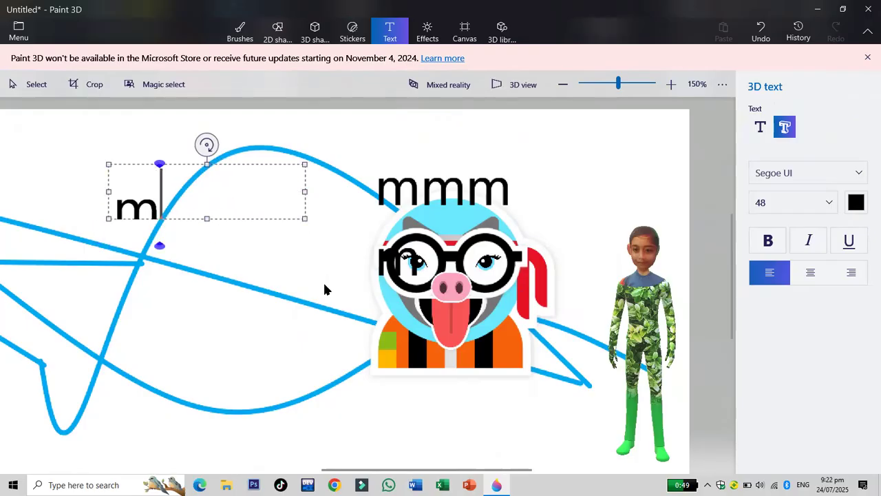
{"action": "type", "text": "ark-1"}
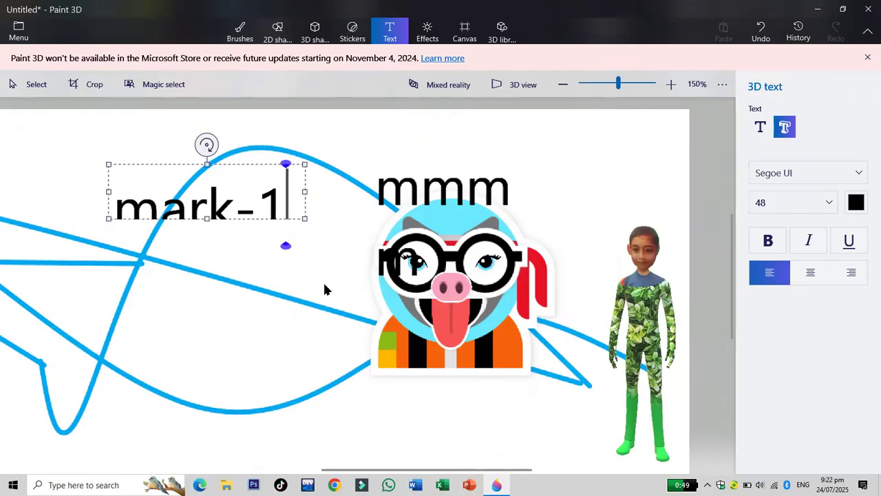
Step: Enlarge the "mark-1" text box so the letters fit, and place it as 3D text on the canvas
{"action": "left_click_drag", "start_coordinate": [305, 218], "coordinate": [317, 267]}
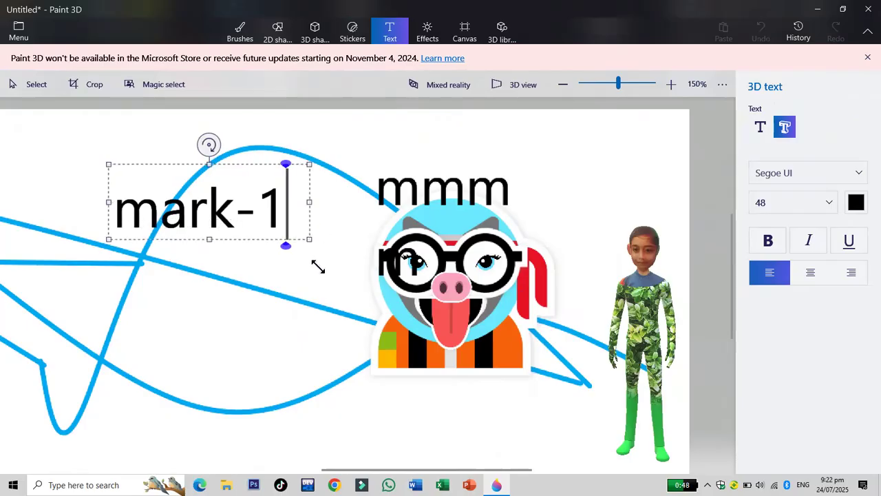
{"action": "left_click", "coordinate": [199, 362]}
{"action": "left_click_drag", "start_coordinate": [282, 184], "coordinate": [305, 216]}
{"action": "left_click", "coordinate": [305, 216]}
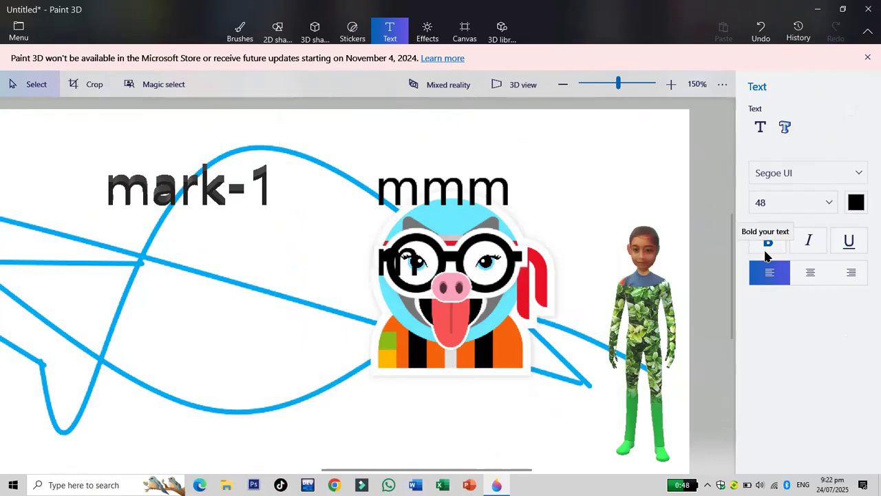
Step: Change the scene's lighting direction by rotating the sun around the light wheel in Effects
{"action": "scroll", "coordinate": [324, 293], "scroll_direction": "down", "scroll_amount": 5}
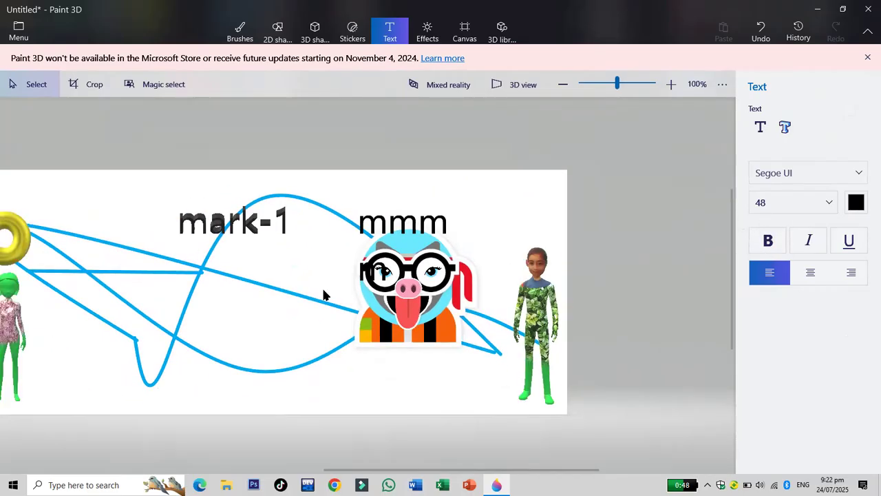
{"action": "left_click", "coordinate": [427, 31]}
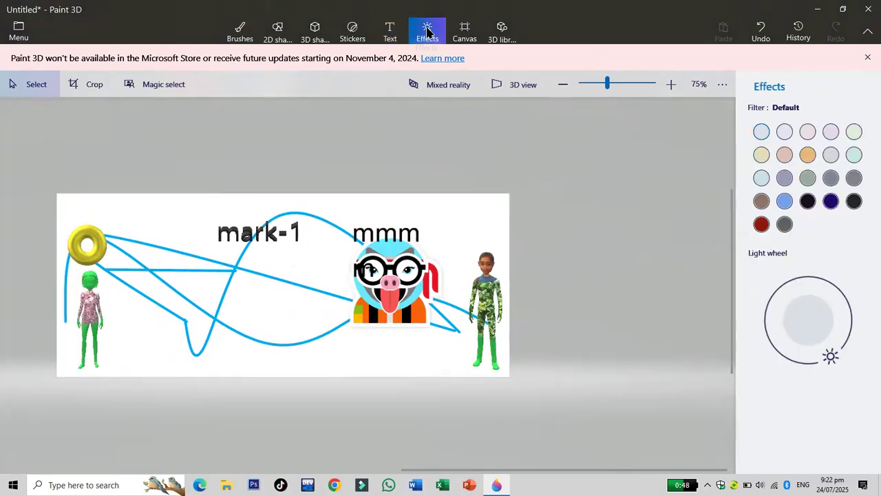
{"action": "left_click_drag", "start_coordinate": [831, 359], "coordinate": [778, 289]}
{"action": "left_click_drag", "start_coordinate": [750, 332], "coordinate": [833, 263]}
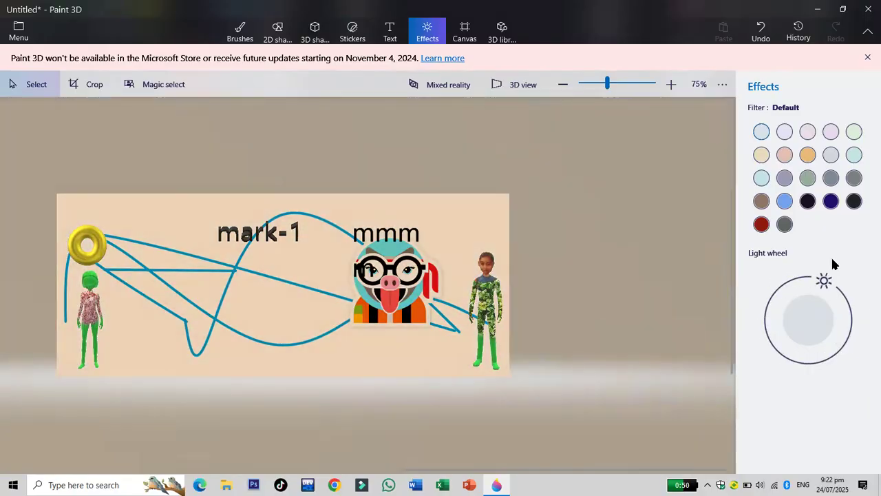
Step: Try several filters, including The End (Minecraft), and apply the Stratus filter to the scene
{"action": "left_click", "coordinate": [762, 224]}
{"action": "left_click", "coordinate": [785, 224]}
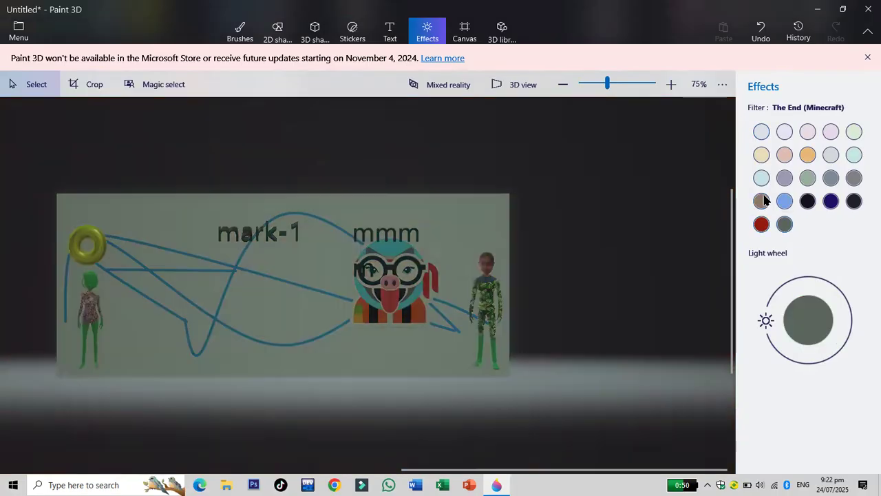
{"action": "left_click", "coordinate": [808, 154]}
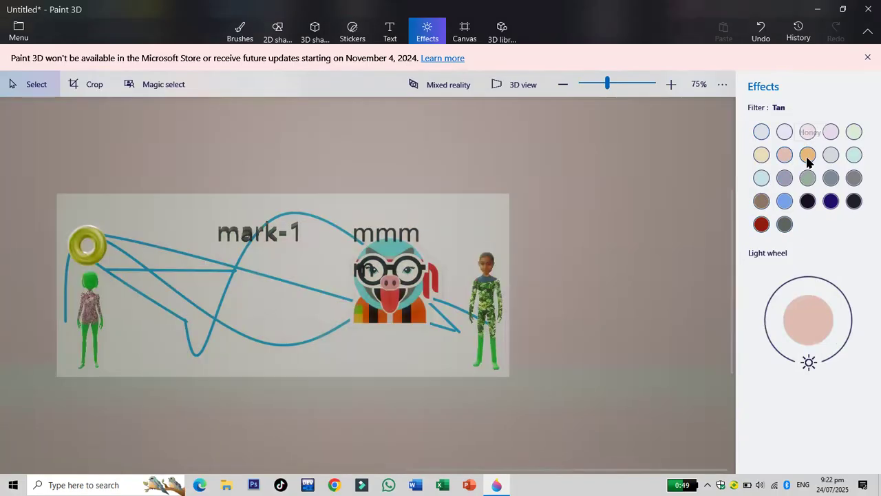
{"action": "left_click", "coordinate": [854, 178]}
{"action": "scroll", "coordinate": [338, 319], "scroll_direction": "up", "scroll_amount": 1}
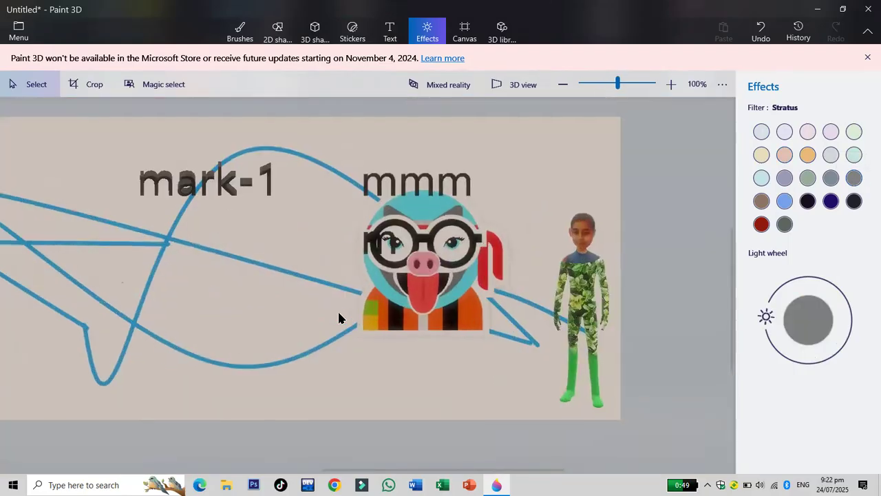
{"action": "scroll", "coordinate": [339, 318], "scroll_direction": "down", "scroll_amount": 1}
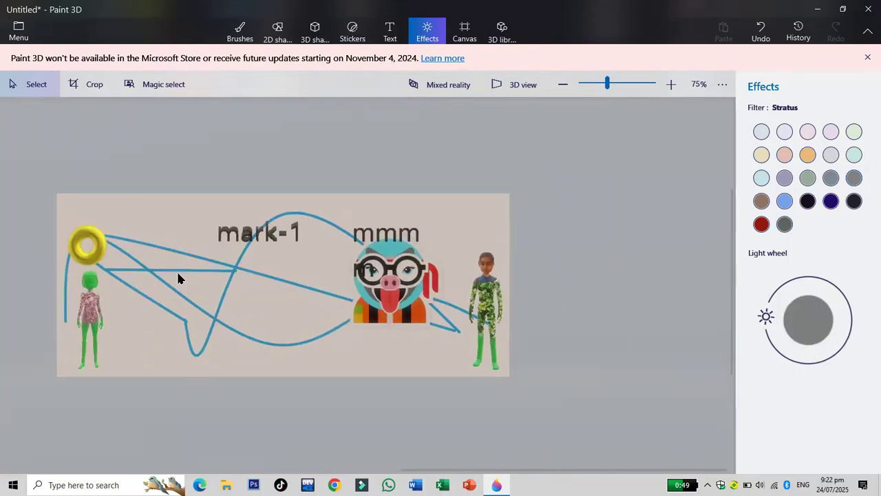
Step: Shrink the canvas from its edges to about 875 px wide and 255 px high
{"action": "left_click", "coordinate": [465, 31]}
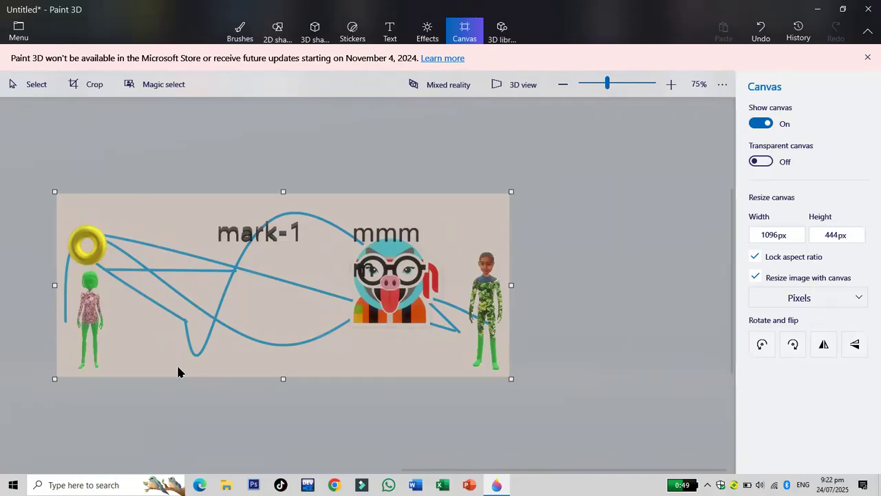
{"action": "left_click_drag", "start_coordinate": [54, 285], "coordinate": [75, 295]}
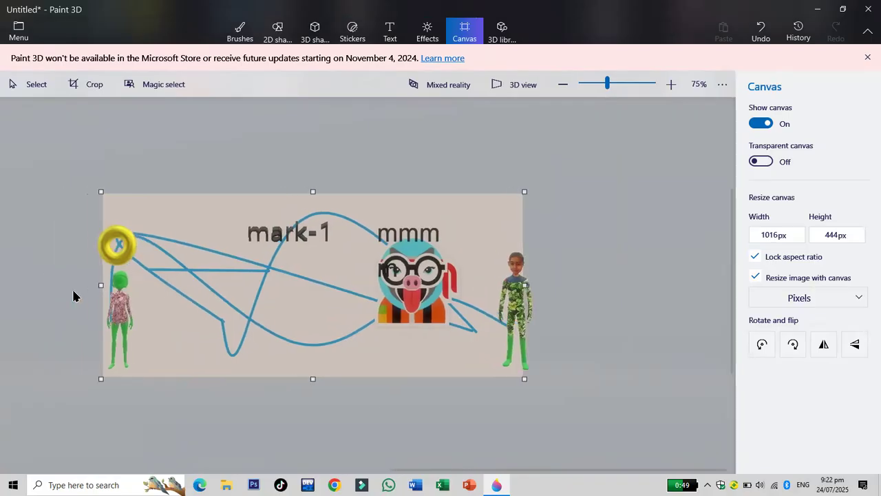
{"action": "left_click_drag", "start_coordinate": [310, 380], "coordinate": [319, 343]}
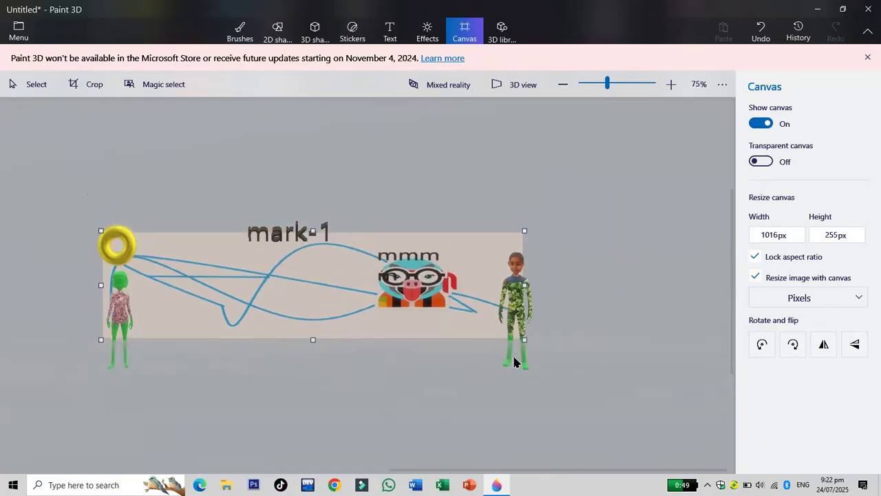
{"action": "left_click_drag", "start_coordinate": [526, 284], "coordinate": [493, 285]}
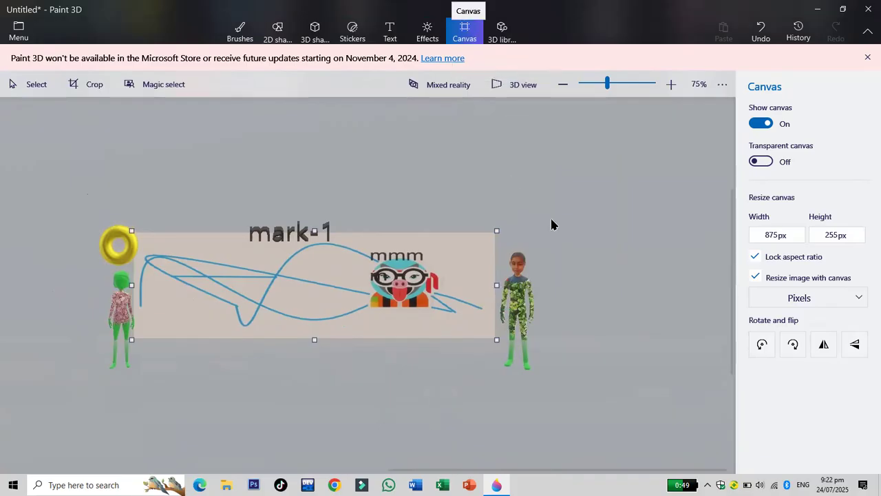
Step: Examine how the 3D models, stickers and text sit in relation to the resized canvas
{"action": "scroll", "coordinate": [564, 240], "scroll_direction": "down", "scroll_amount": 2}
{"action": "scroll", "coordinate": [563, 249], "scroll_direction": "up", "scroll_amount": 3}
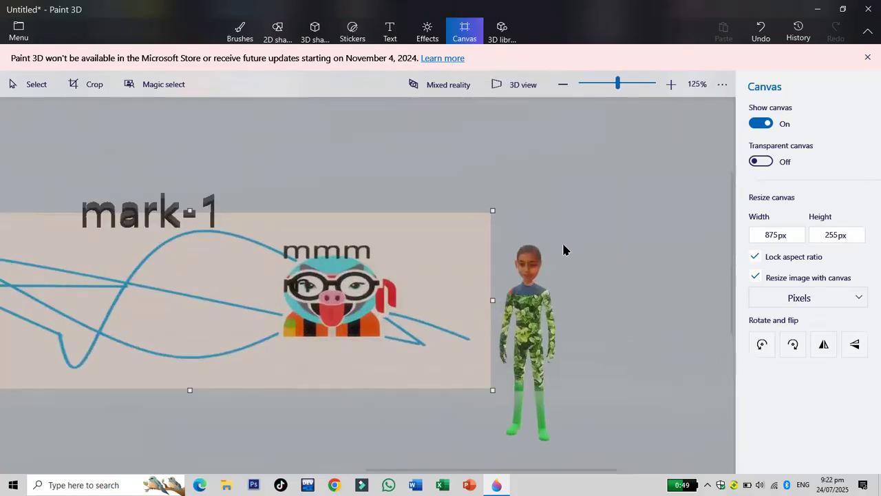
{"action": "scroll", "coordinate": [560, 251], "scroll_direction": "down", "scroll_amount": 2}
{"action": "scroll", "coordinate": [127, 185], "scroll_direction": "down", "scroll_amount": 1}
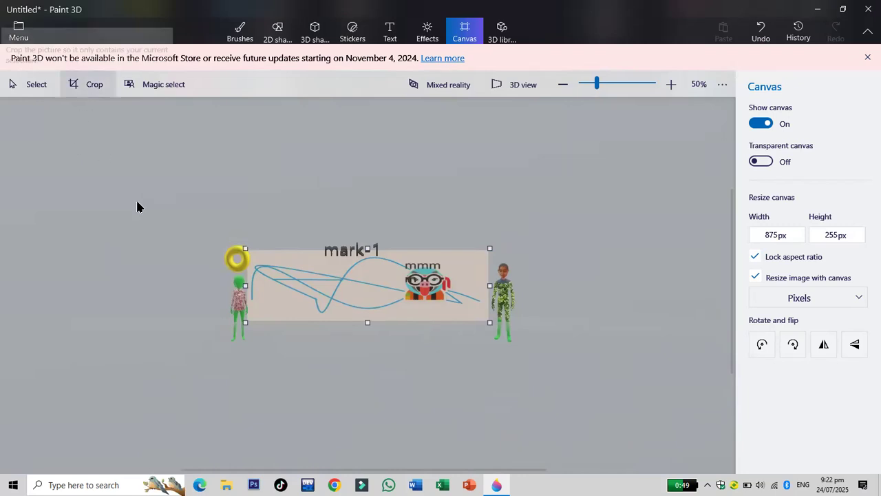
{"action": "scroll", "coordinate": [150, 205], "scroll_direction": "up", "scroll_amount": 4}
{"action": "scroll", "coordinate": [211, 226], "scroll_direction": "down", "scroll_amount": 2}
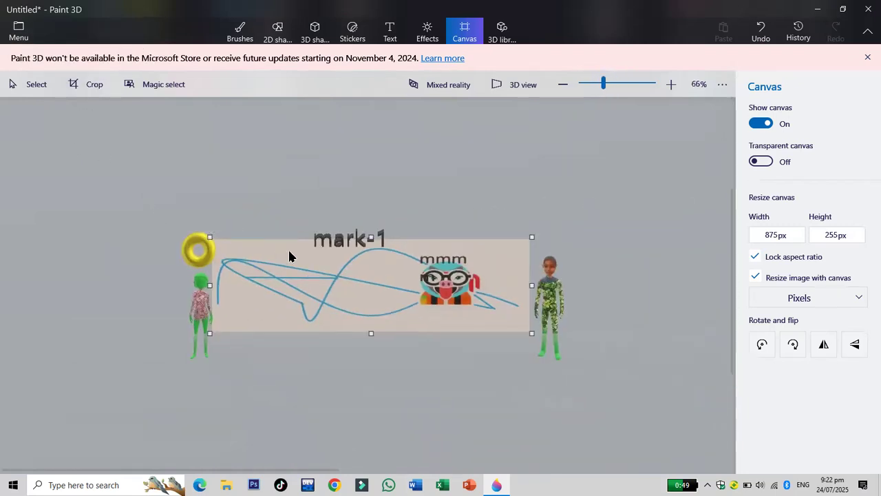
{"action": "scroll", "coordinate": [421, 261], "scroll_direction": "up", "scroll_amount": 2}
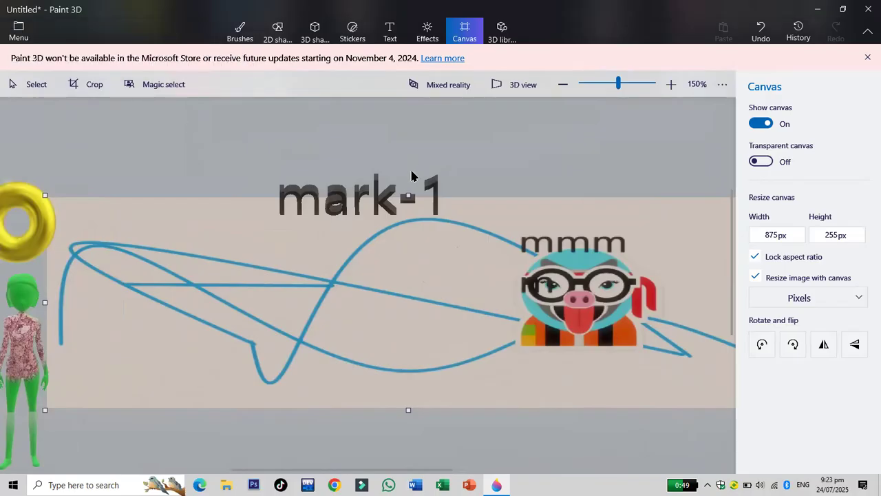
{"action": "scroll", "coordinate": [406, 177], "scroll_direction": "down", "scroll_amount": 2}
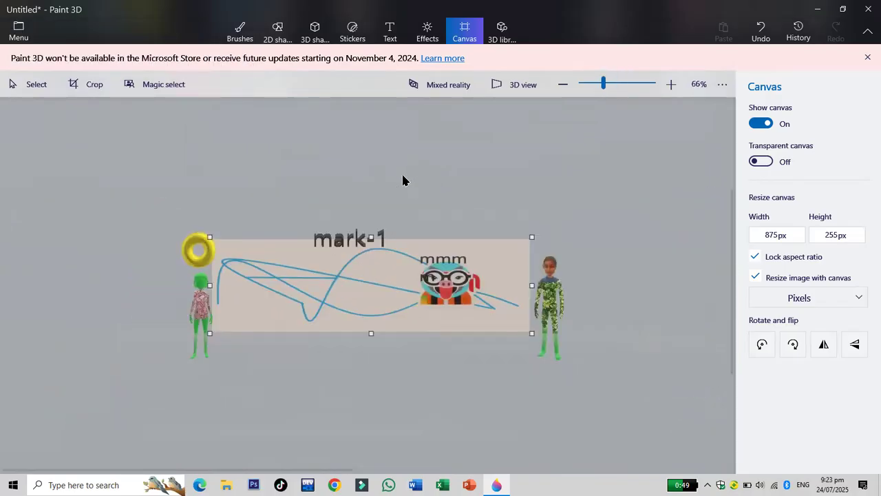
Step: Start a blank project without saving the current work, and raise its canvas height to about 461 px
{"action": "key", "text": "alt+F4"}
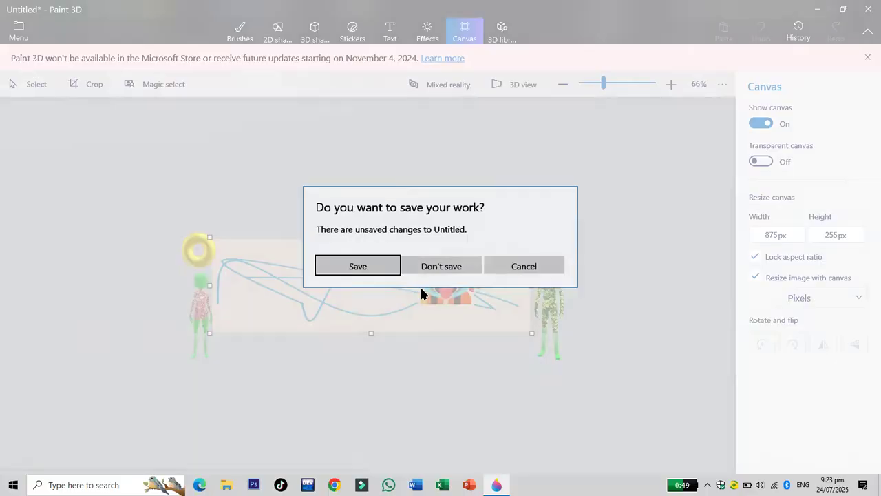
{"action": "left_click", "coordinate": [444, 272]}
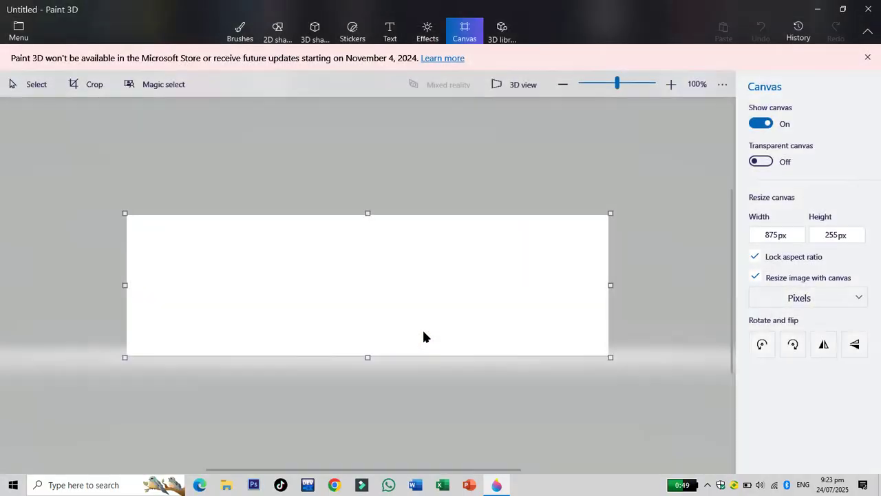
{"action": "left_click_drag", "start_coordinate": [370, 213], "coordinate": [378, 155]}
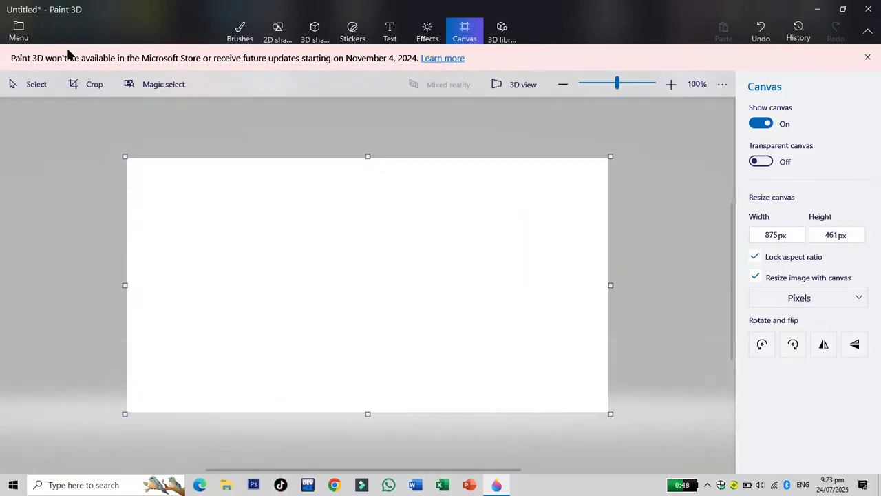
Step: Try to open the saved project "racing car picture" without saving the changes to the blank canvas
{"action": "key", "text": "ctrl+o"}
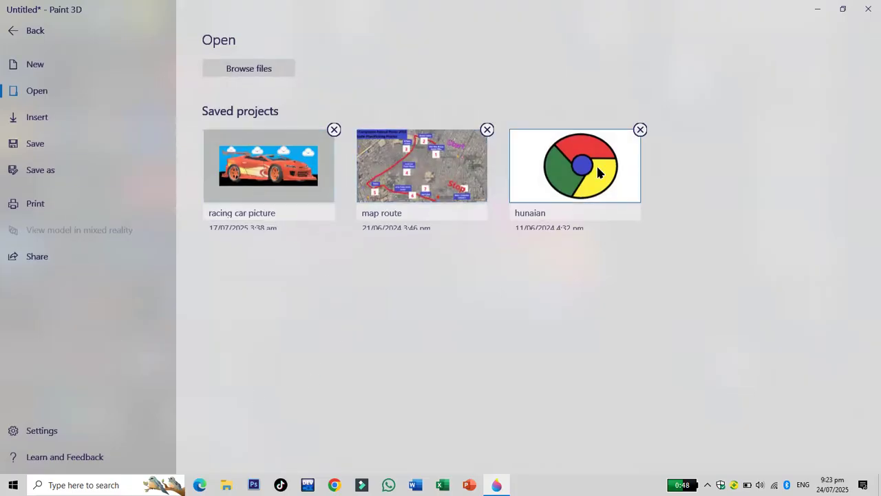
{"action": "left_click", "coordinate": [248, 162]}
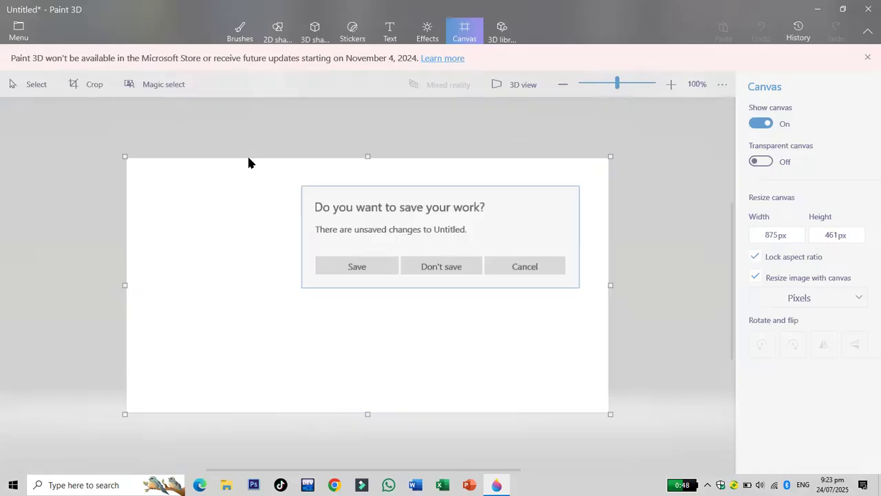
{"action": "left_click", "coordinate": [435, 268]}
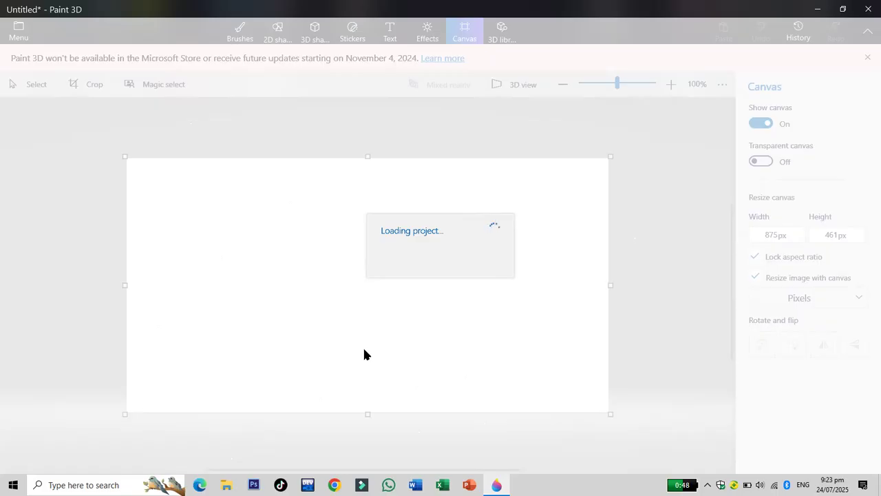
{"action": "left_click", "coordinate": [499, 486]}
{"action": "mouse_move", "coordinate": [496, 485]}
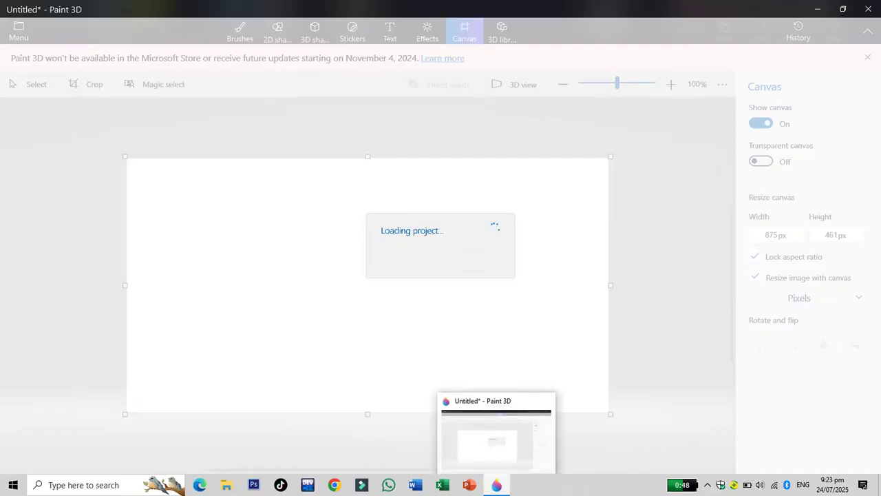
{"action": "left_click", "coordinate": [497, 484]}
{"action": "left_click", "coordinate": [496, 433]}
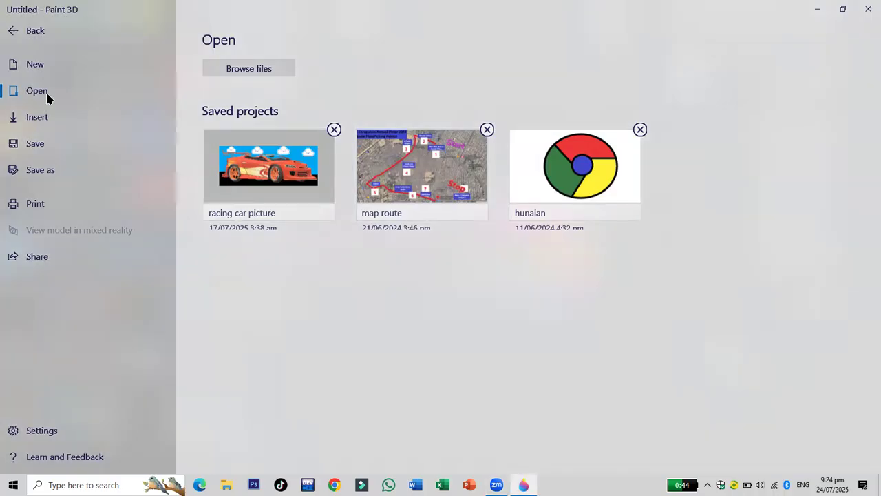
Step: Open the T-Rex model from the Print 3D folder in 3D Objects
{"action": "left_click", "coordinate": [260, 70]}
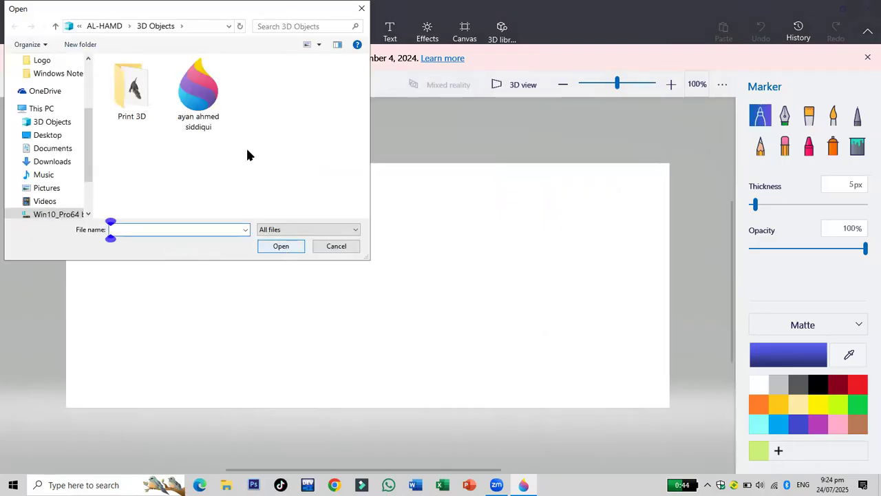
{"action": "double_click", "coordinate": [122, 102]}
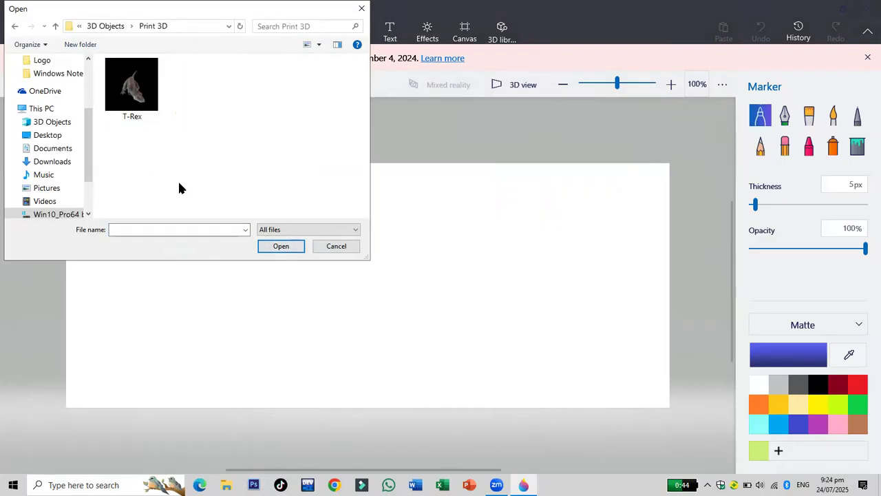
{"action": "left_click", "coordinate": [140, 91]}
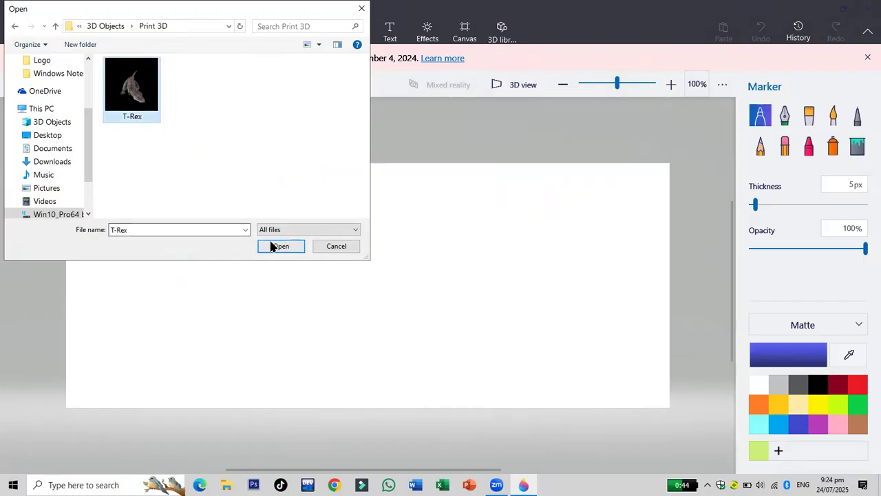
{"action": "left_click", "coordinate": [270, 246]}
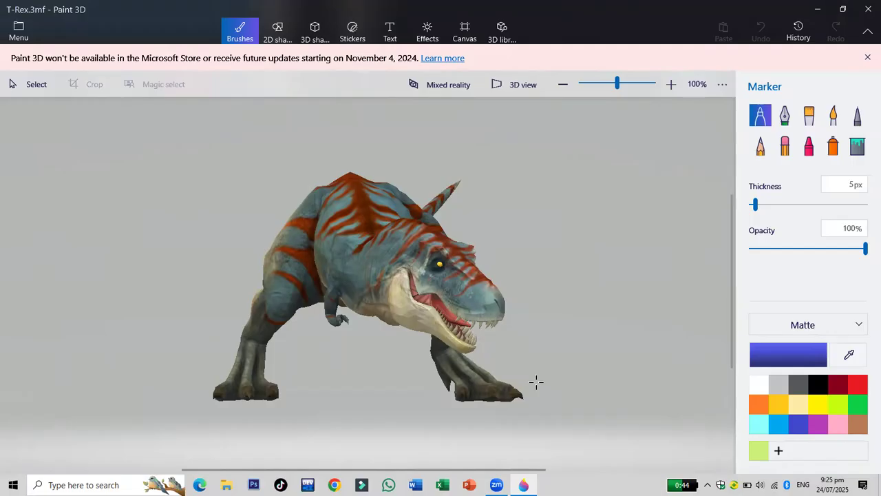
Step: Shrink the T-Rex model to a little over half its size, move it to the left side of the workspace, and deselect it
{"action": "left_click", "coordinate": [31, 91]}
{"action": "left_click", "coordinate": [331, 241]}
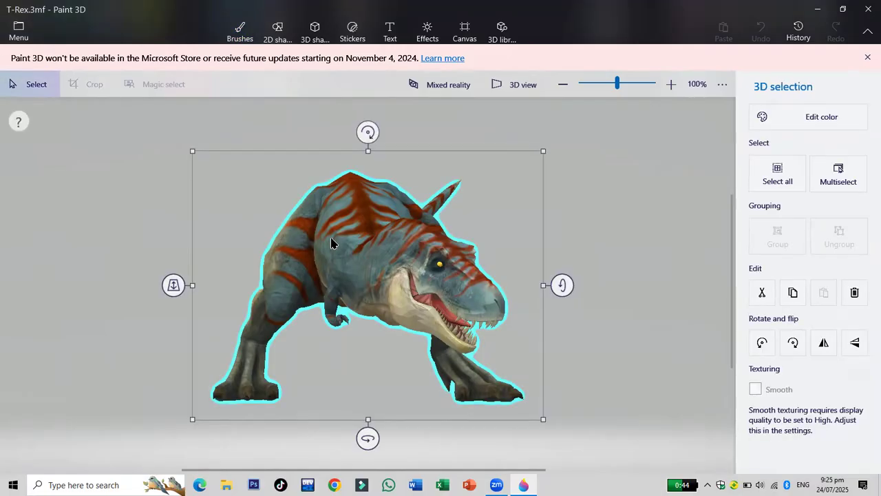
{"action": "left_click_drag", "start_coordinate": [391, 244], "coordinate": [423, 224]}
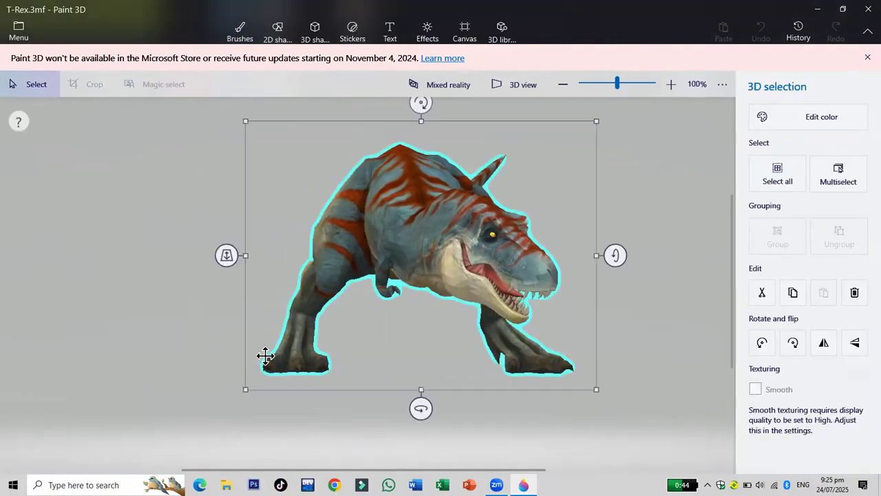
{"action": "left_click_drag", "start_coordinate": [244, 393], "coordinate": [331, 293]}
{"action": "left_click_drag", "start_coordinate": [507, 200], "coordinate": [210, 274]}
{"action": "key", "text": "b"}
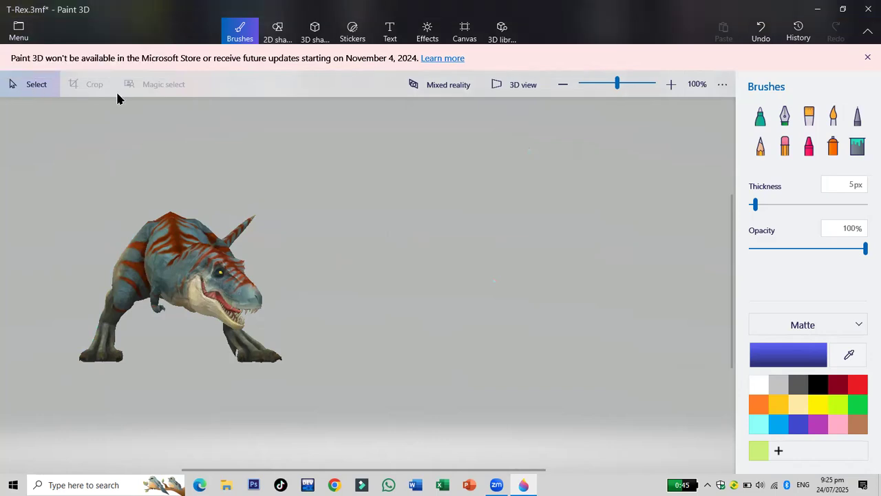
Step: Discard the T-Rex changes and open the image "Blue Professional Youtube Thumbnail Digital Display (169) - Made with PosterMyWall (3)" from Downloads
{"action": "key", "text": "ctrl+o"}
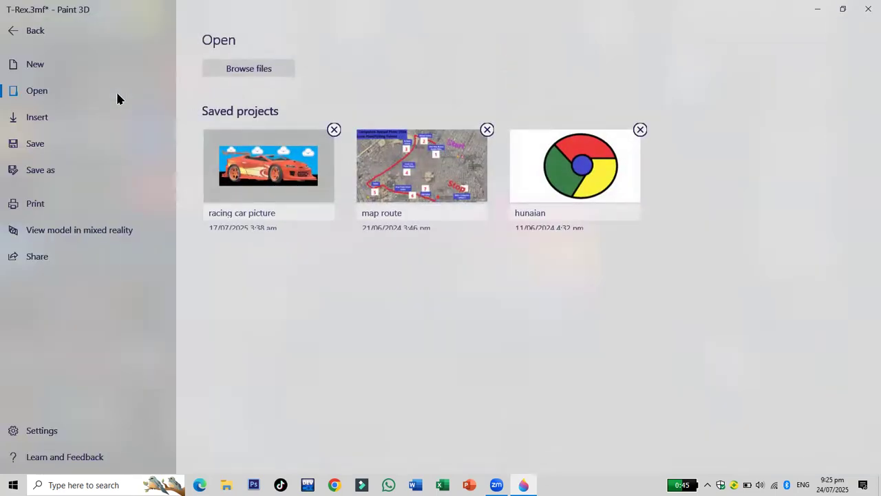
{"action": "left_click", "coordinate": [272, 69]}
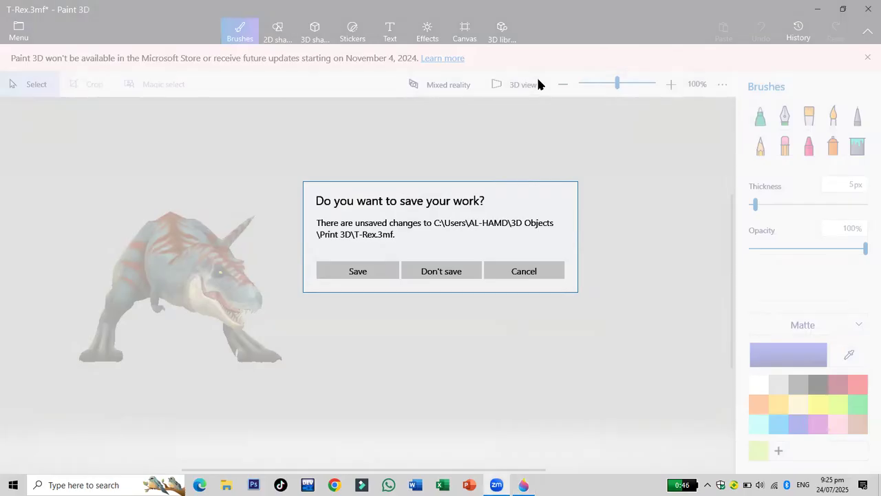
{"action": "left_click", "coordinate": [441, 272]}
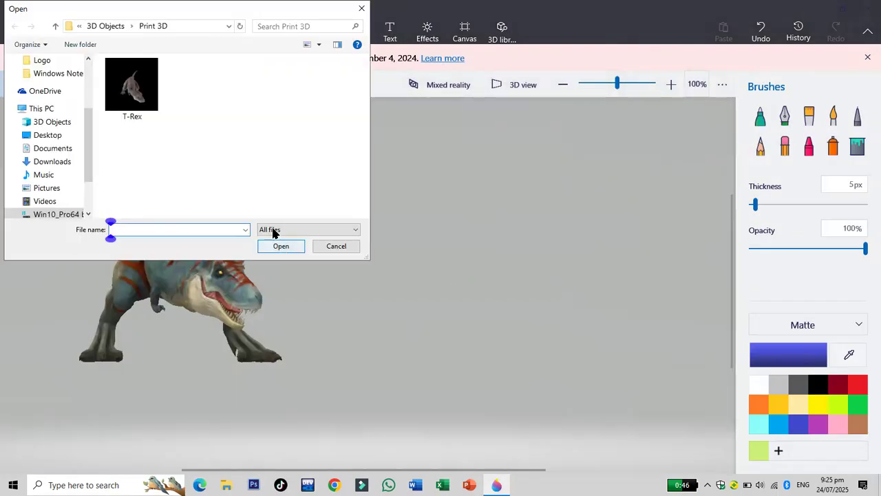
{"action": "left_click", "coordinate": [46, 136]}
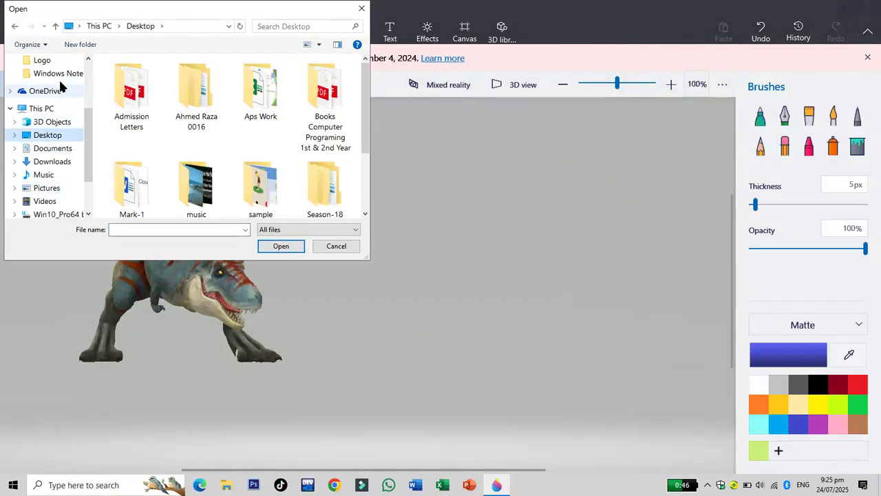
{"action": "scroll", "coordinate": [89, 124], "scroll_direction": "down", "scroll_amount": 1}
{"action": "left_click", "coordinate": [61, 120]}
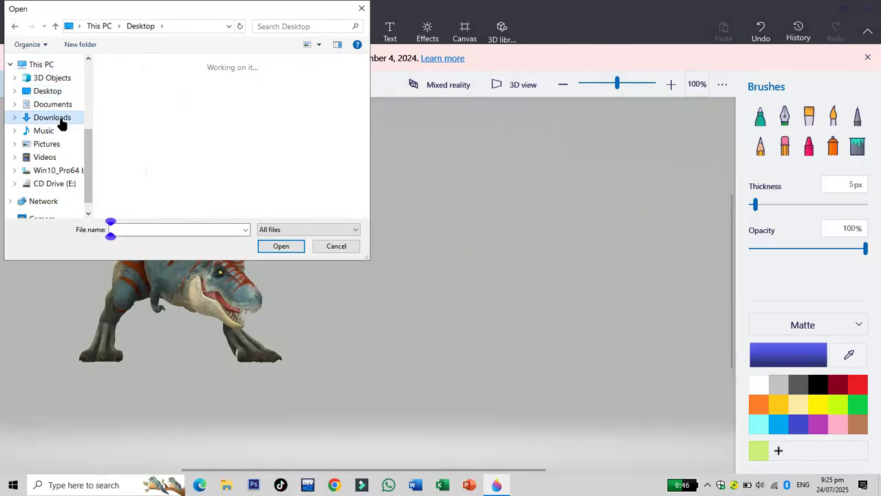
{"action": "left_click", "coordinate": [324, 134]}
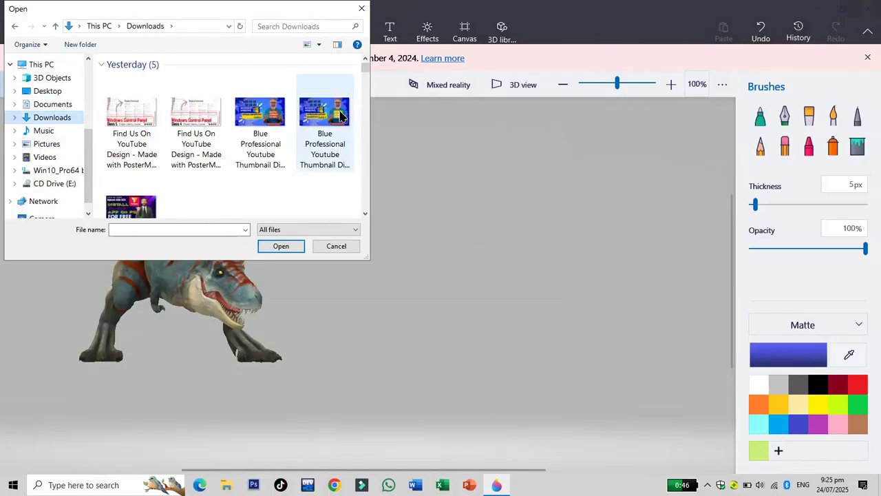
{"action": "left_click", "coordinate": [281, 247]}
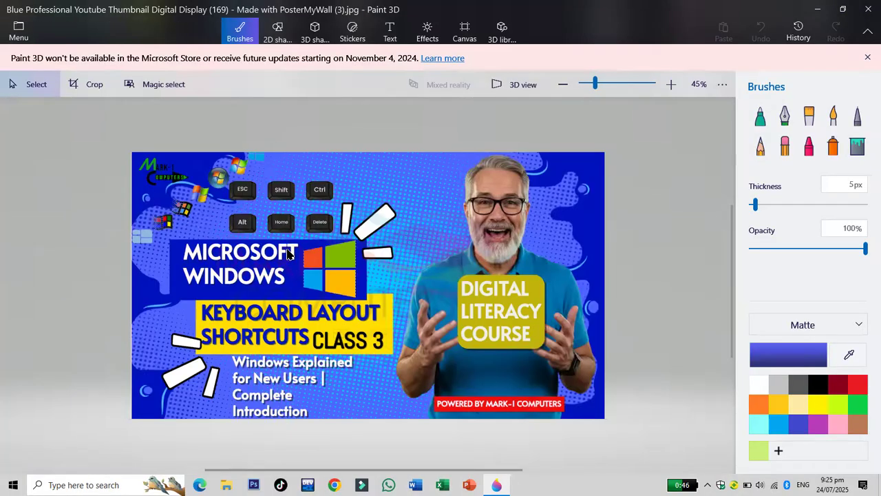
Step: Start Magic select and narrow the cut-out area to the man holding the "Digital Literacy Course" sign
{"action": "left_click", "coordinate": [156, 85]}
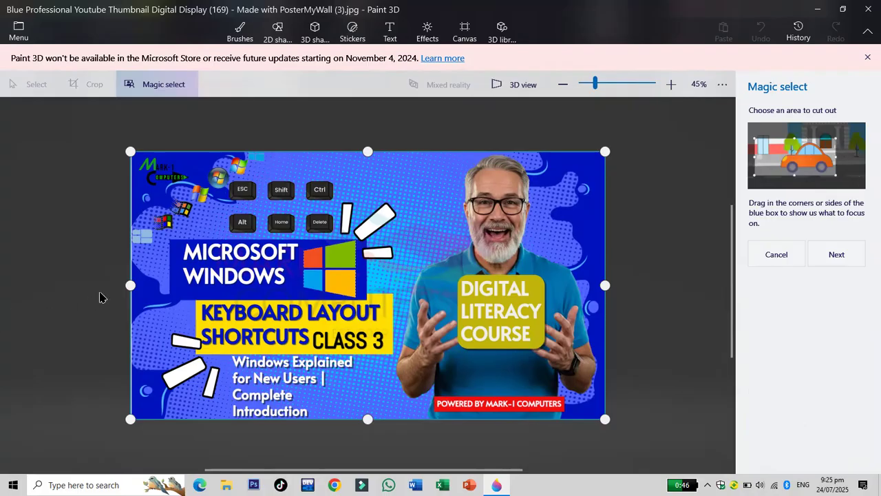
{"action": "left_click_drag", "start_coordinate": [130, 285], "coordinate": [394, 283]}
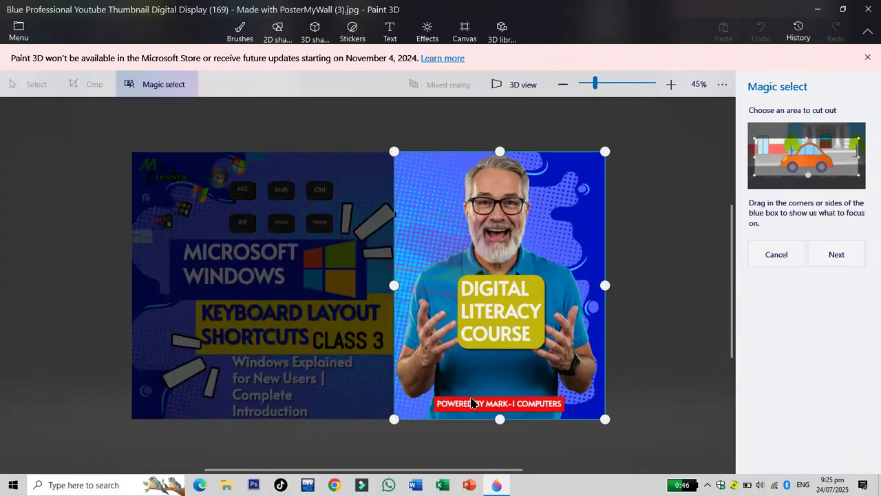
{"action": "left_click_drag", "start_coordinate": [604, 285], "coordinate": [598, 285]}
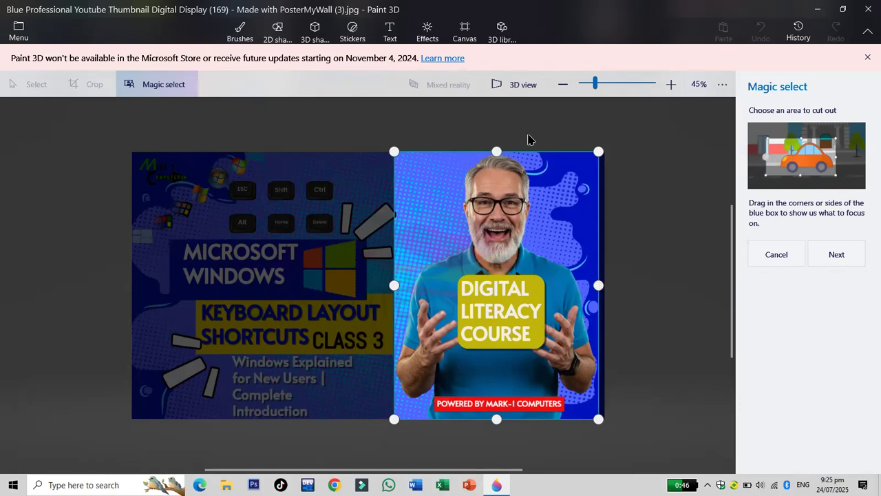
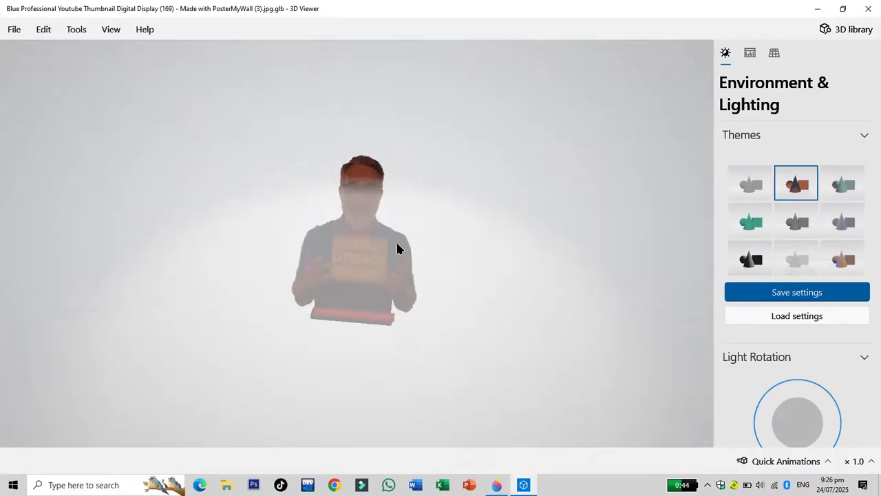
Step: Preview the cut-out man in 3D Viewer with the third theme of the first row, and return to Paint 3D
{"action": "left_click", "coordinate": [842, 187]}
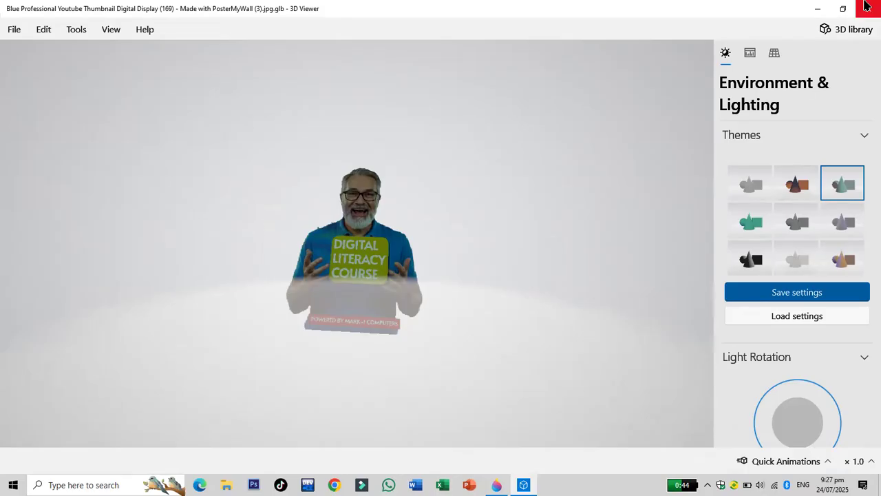
{"action": "left_click", "coordinate": [866, 4]}
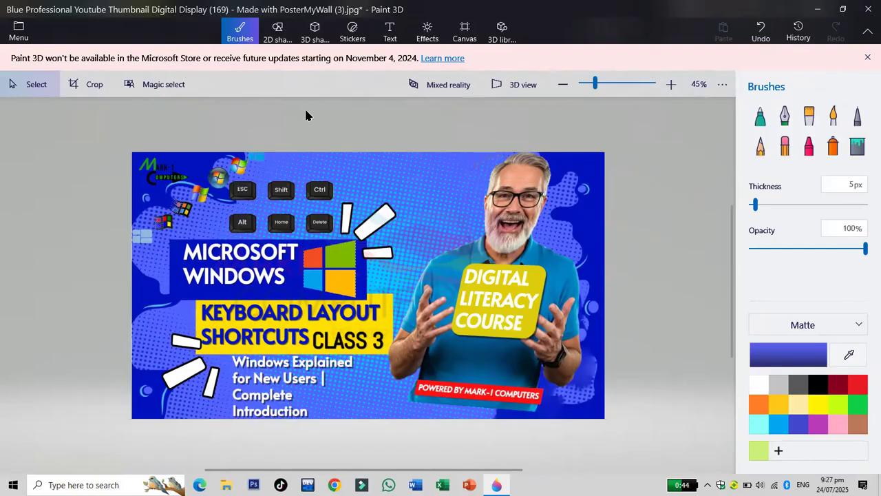
Step: Start saving the edited thumbnail as an image copy in the GIF (image) format
{"action": "left_click", "coordinate": [20, 33]}
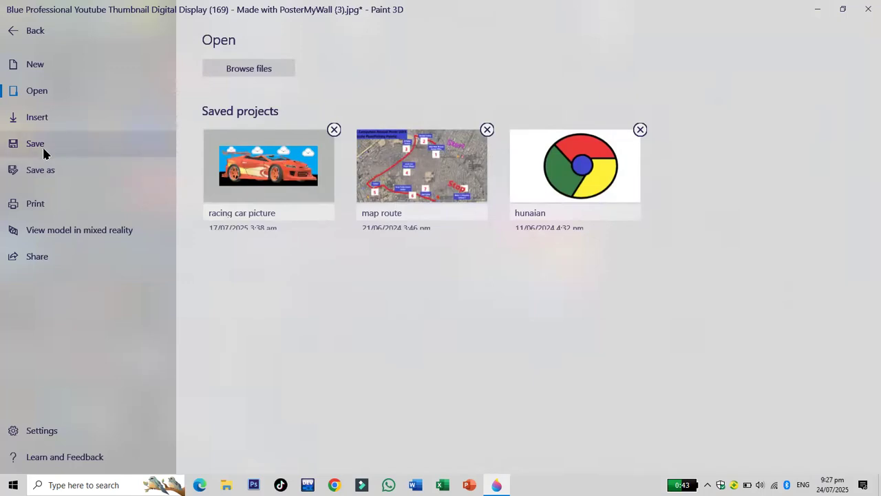
{"action": "left_click", "coordinate": [45, 146]}
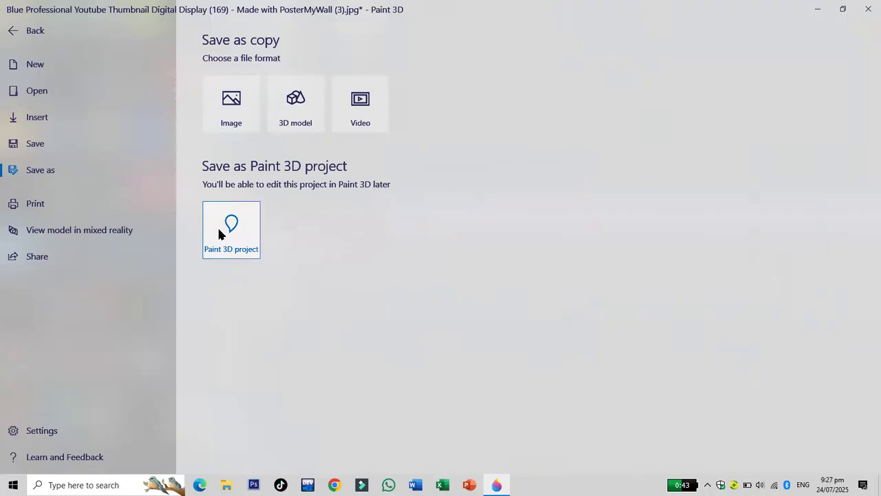
{"action": "left_click", "coordinate": [229, 107]}
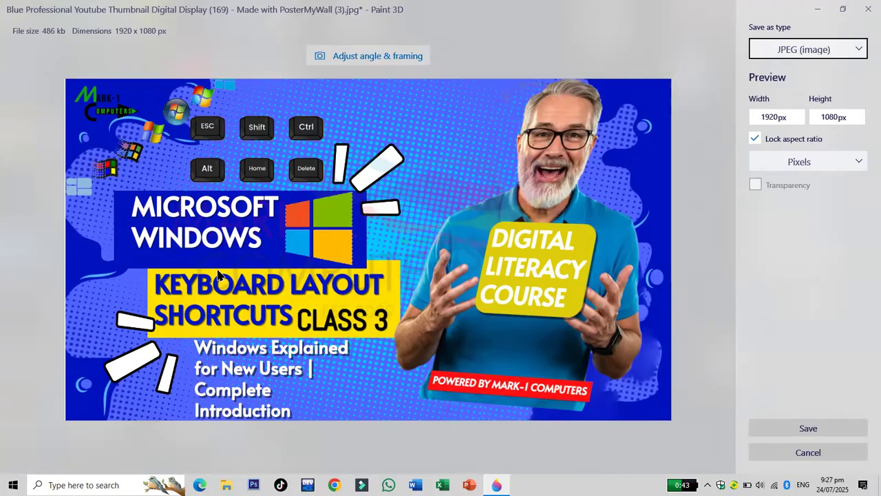
{"action": "left_click", "coordinate": [826, 48]}
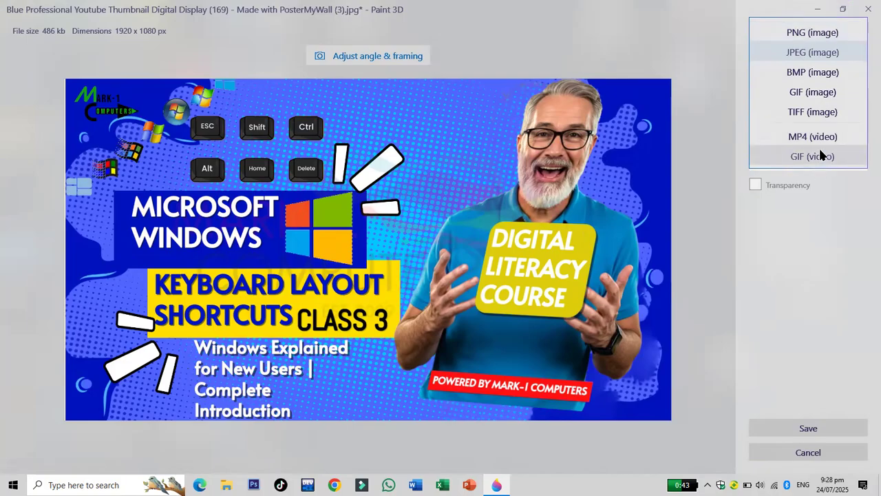
{"action": "left_click", "coordinate": [817, 97]}
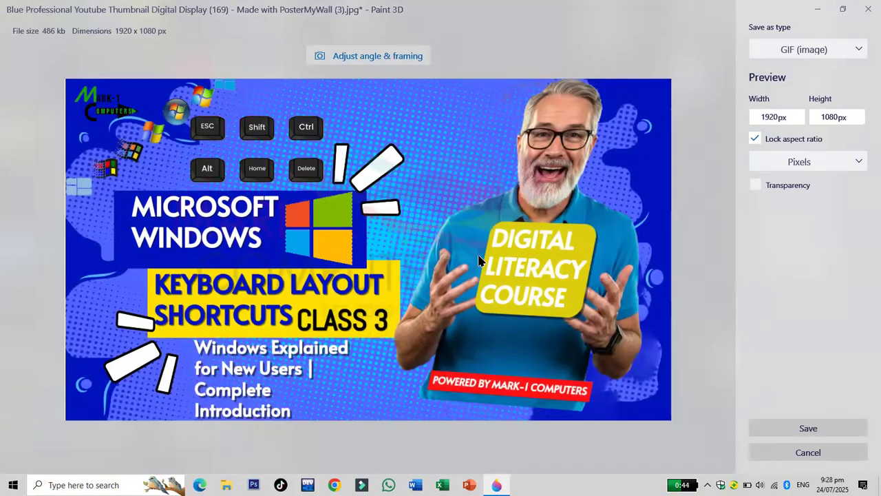
Step: Save the GIF copy under the name Untitled in the "test" folder on the Desktop
{"action": "left_click", "coordinate": [809, 428]}
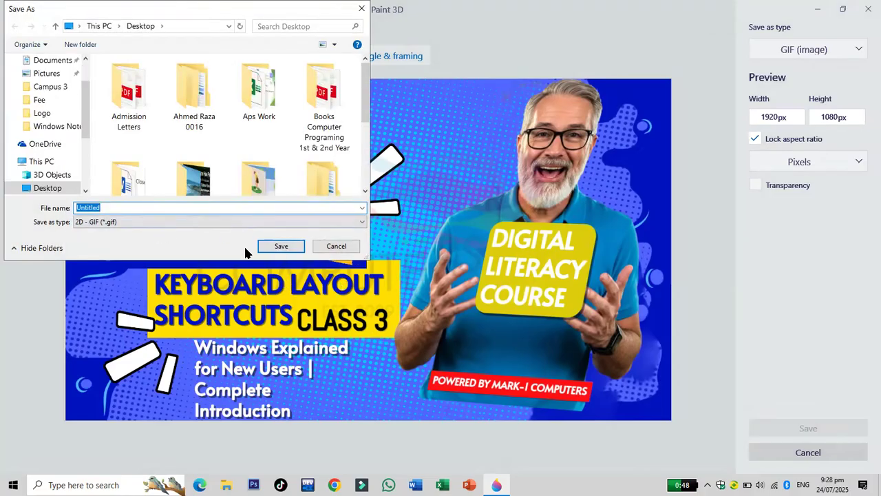
{"action": "type", "text": "t"}
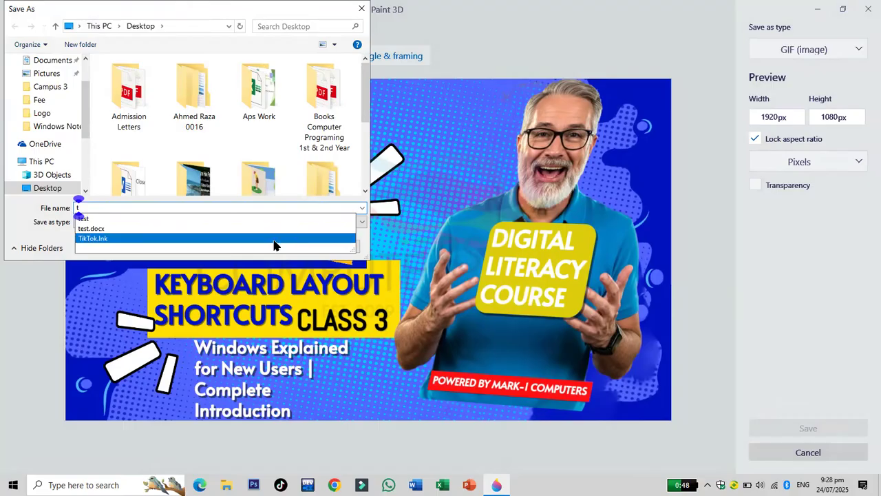
{"action": "left_click", "coordinate": [113, 219]}
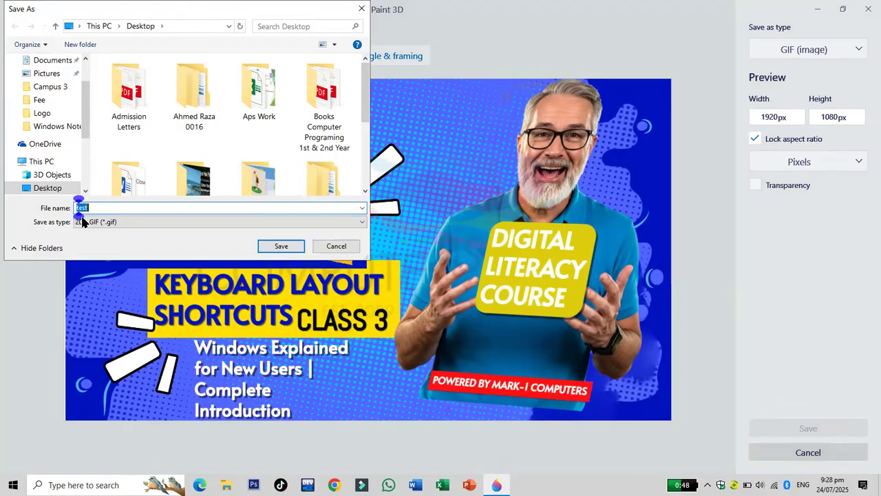
{"action": "left_click", "coordinate": [284, 247]}
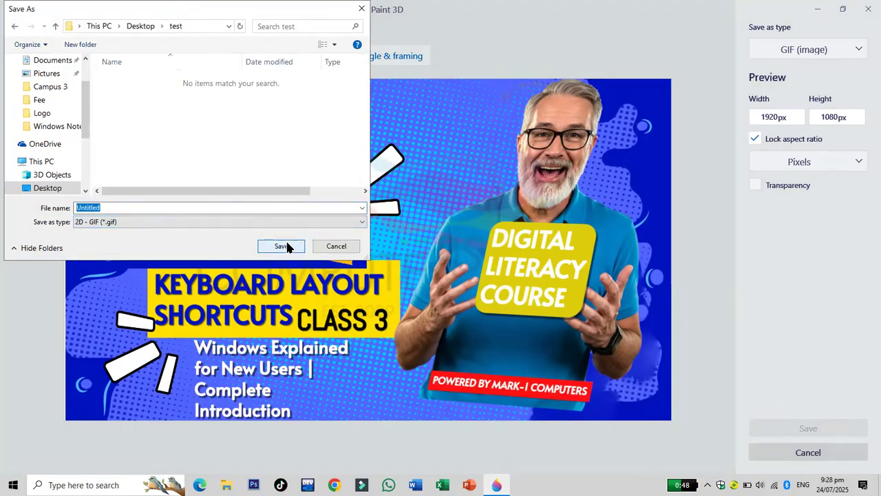
{"action": "left_click", "coordinate": [274, 249]}
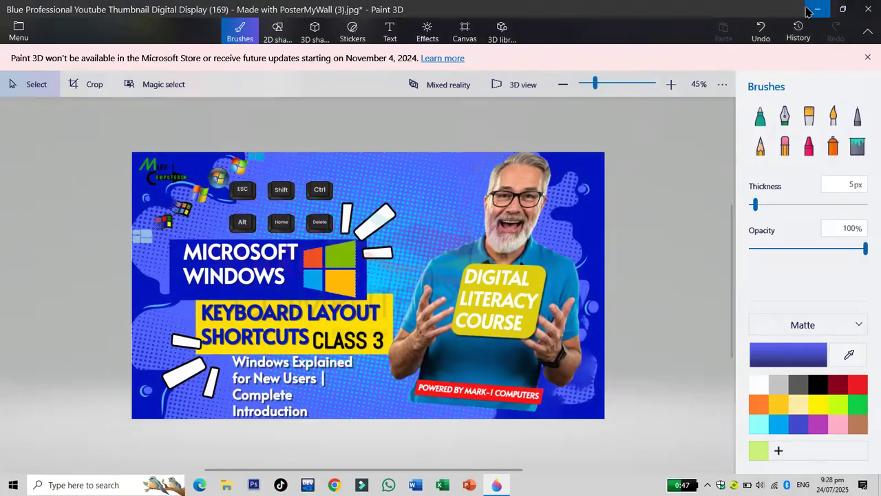
Step: Minimize Paint 3D and refresh the Windows desktop to look over its files and folders
{"action": "left_click", "coordinate": [818, 10]}
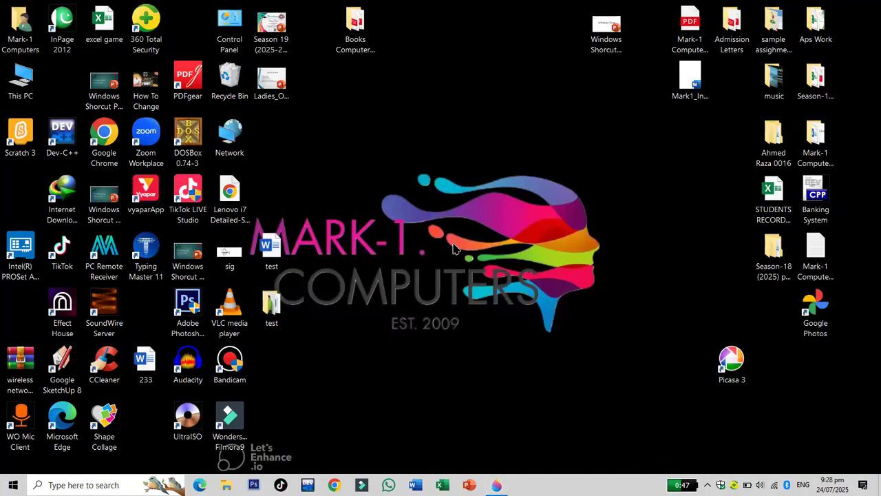
{"action": "right_click", "coordinate": [467, 208]}
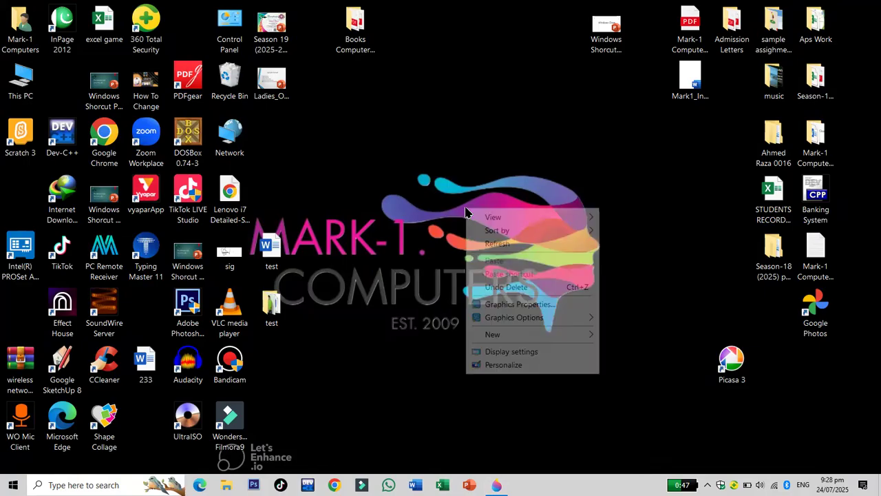
{"action": "left_click", "coordinate": [499, 244]}
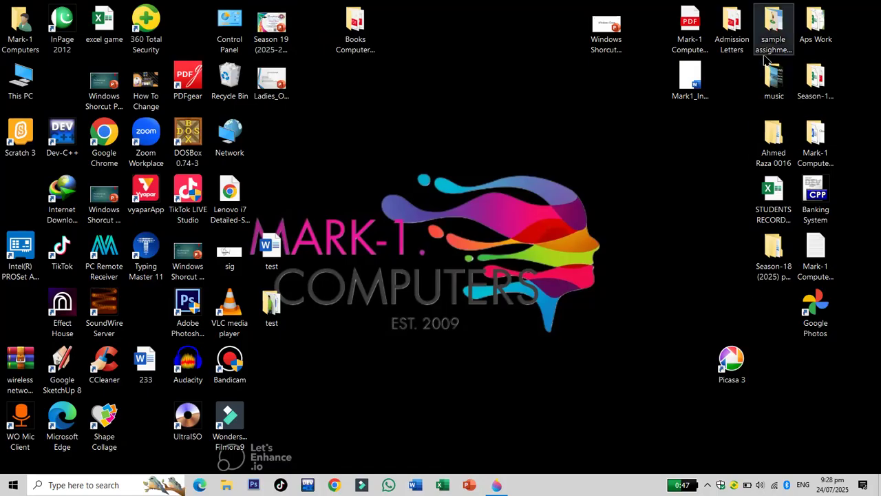
{"action": "mouse_move", "coordinate": [766, 60]}
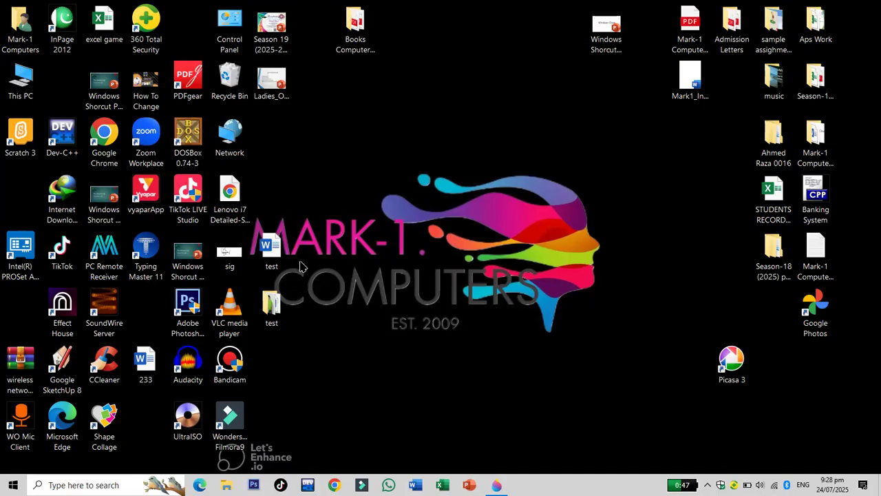
{"action": "mouse_move", "coordinate": [113, 417]}
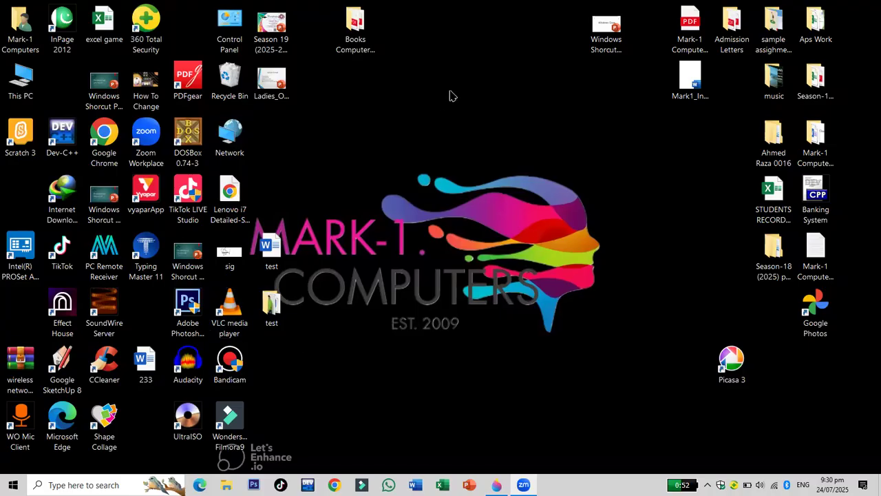
Step: Open the Untitled GIF from the "test" folder on the Desktop, view it maximized, and close the image and the folder
{"action": "double_click", "coordinate": [272, 307]}
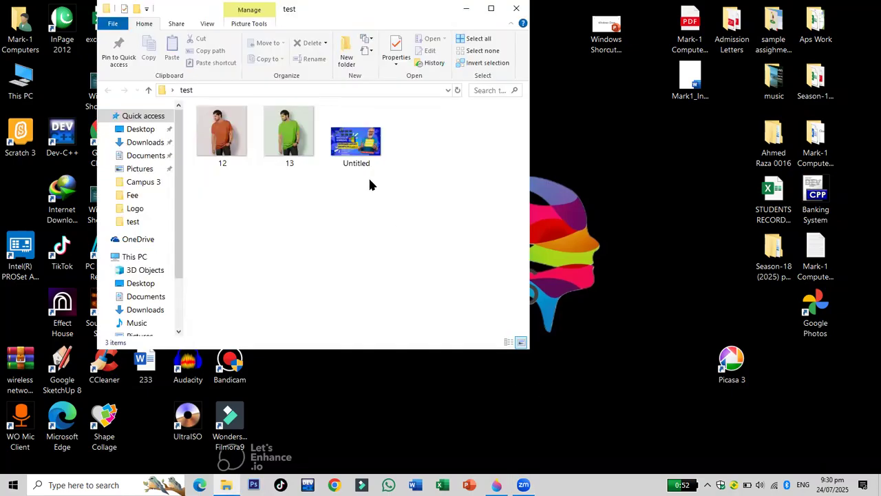
{"action": "left_click", "coordinate": [370, 158]}
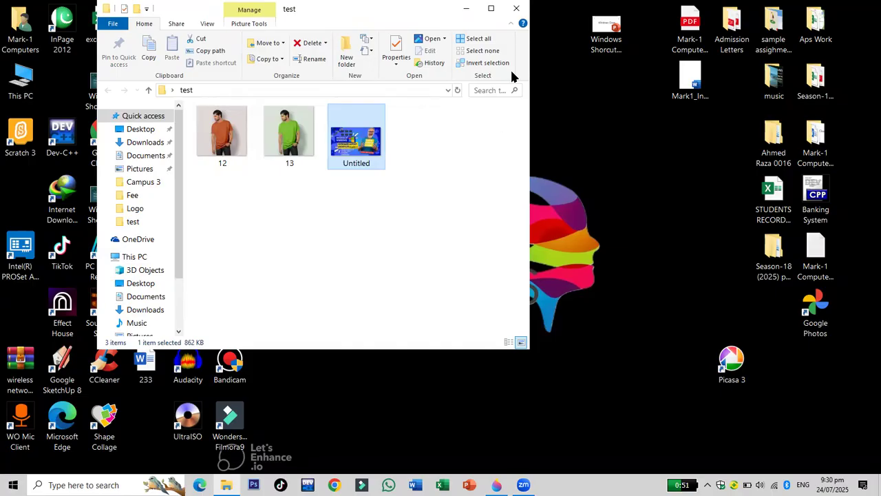
{"action": "key", "text": "Return"}
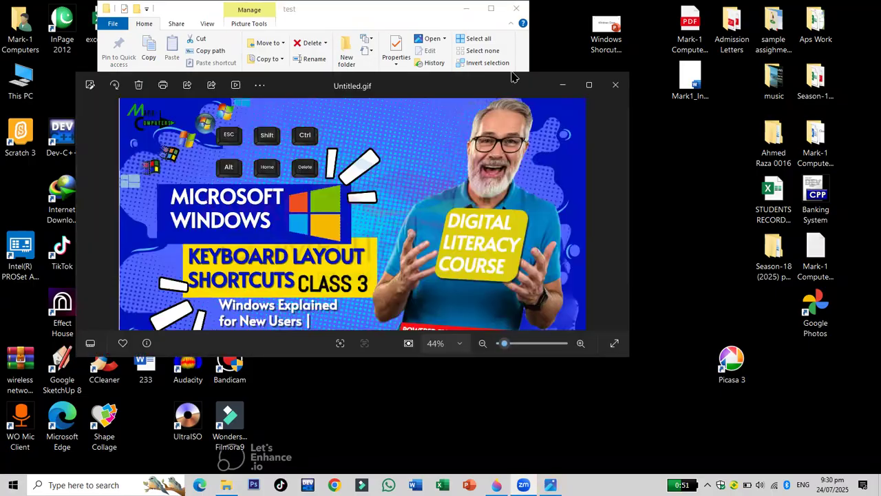
{"action": "left_click", "coordinate": [589, 84]}
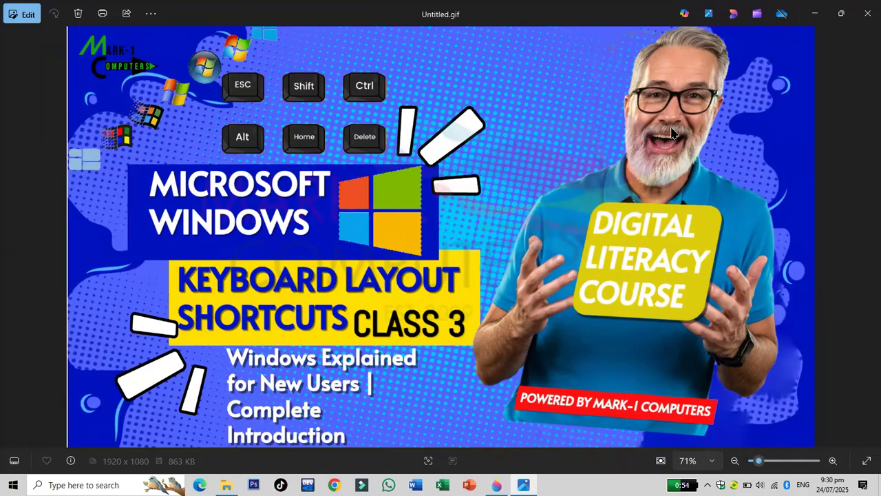
{"action": "left_click", "coordinate": [866, 14]}
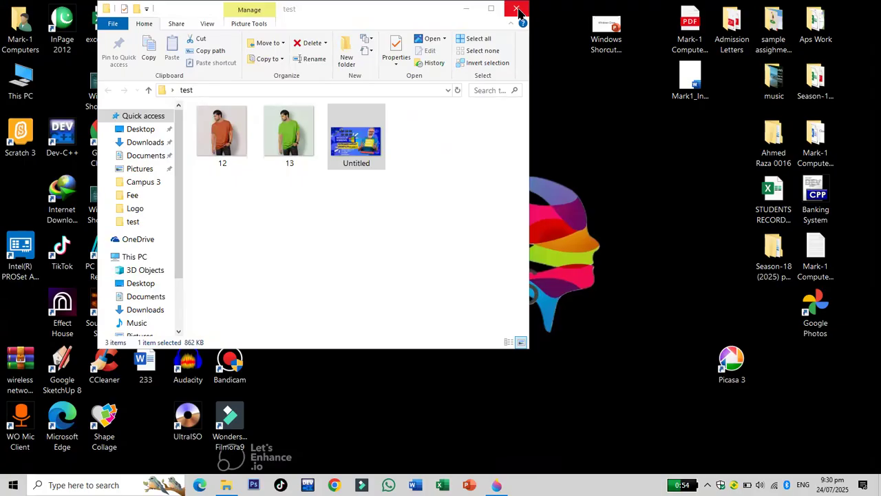
{"action": "left_click", "coordinate": [517, 10]}
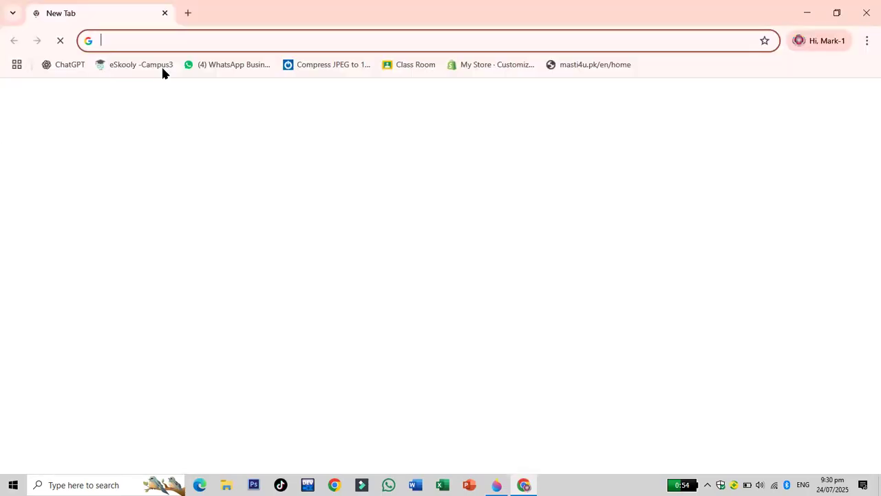
Step: Switch to Google Chrome and search Google Images for "paint 3d project manager"
{"action": "type", "text": "paint "}
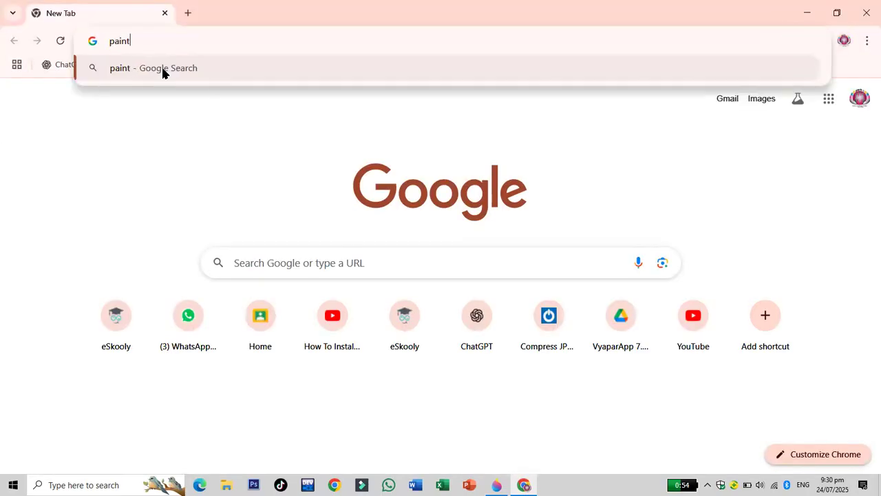
{"action": "type", "text": "3d "}
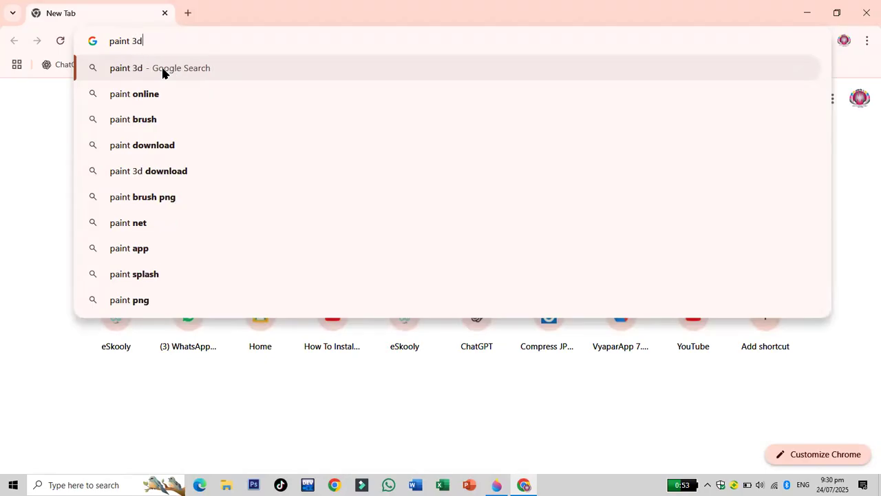
{"action": "type", "text": "project"}
{"action": "key", "text": "Return"}
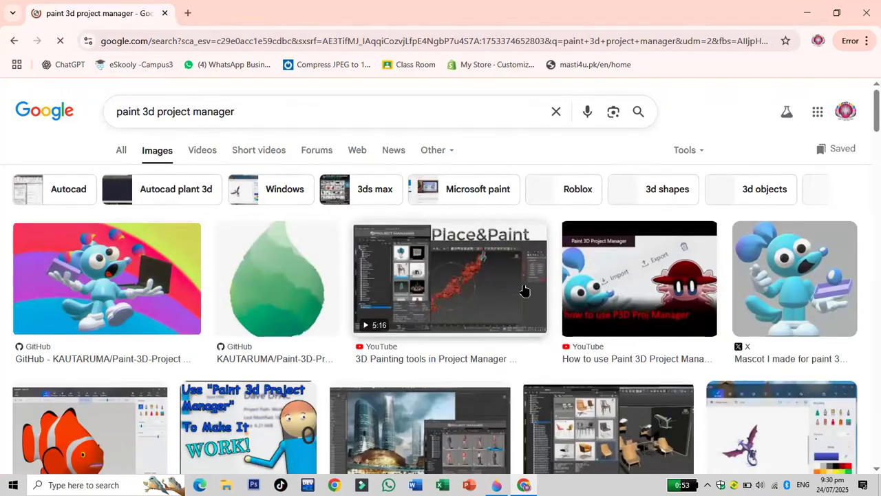
Step: Look through the "paint 3d project manager" image results for sample Paint 3D projects, and narrow them to Windows 10
{"action": "scroll", "coordinate": [524, 291], "scroll_direction": "down", "scroll_amount": 3}
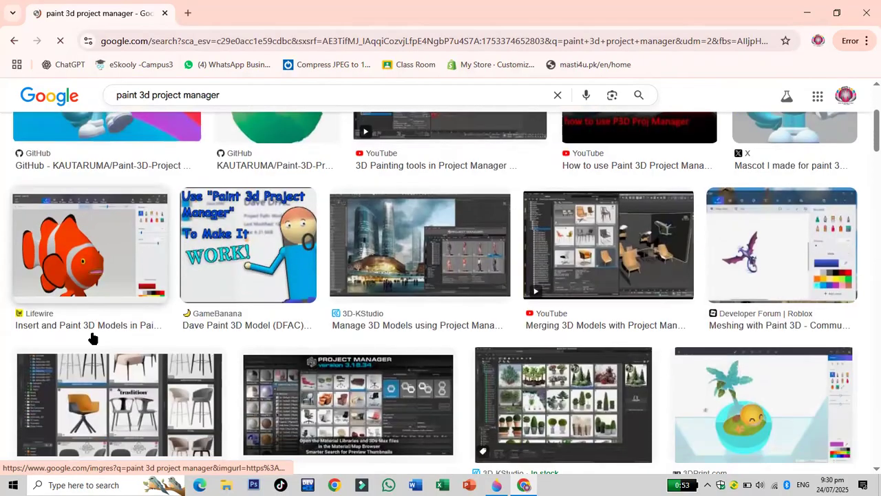
{"action": "scroll", "coordinate": [92, 338], "scroll_direction": "down", "scroll_amount": 3}
{"action": "scroll", "coordinate": [93, 336], "scroll_direction": "down", "scroll_amount": 2}
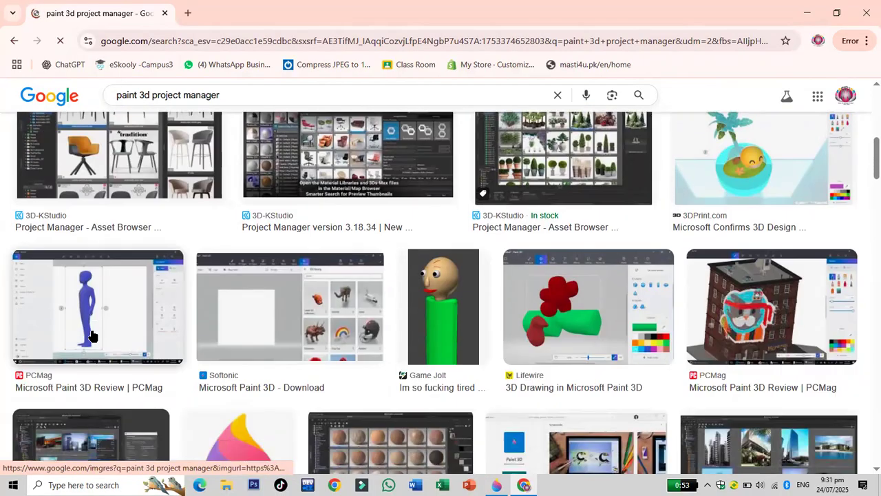
{"action": "scroll", "coordinate": [93, 336], "scroll_direction": "down", "scroll_amount": 2}
{"action": "scroll", "coordinate": [92, 331], "scroll_direction": "down", "scroll_amount": 2}
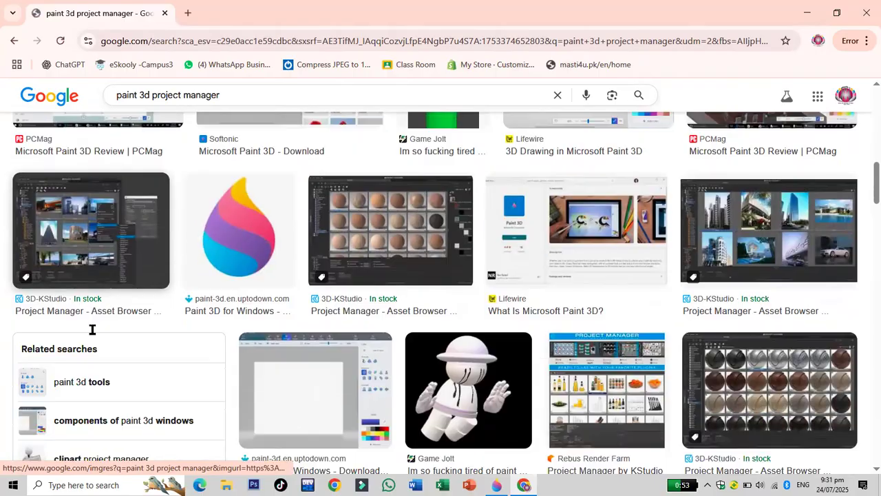
{"action": "scroll", "coordinate": [92, 331], "scroll_direction": "down", "scroll_amount": 5}
{"action": "scroll", "coordinate": [93, 334], "scroll_direction": "down", "scroll_amount": 1}
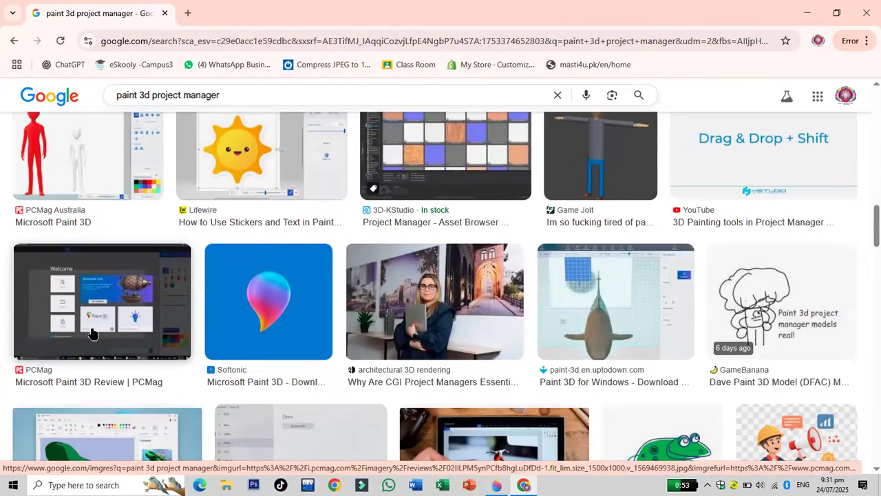
{"action": "scroll", "coordinate": [93, 334], "scroll_direction": "down", "scroll_amount": 2}
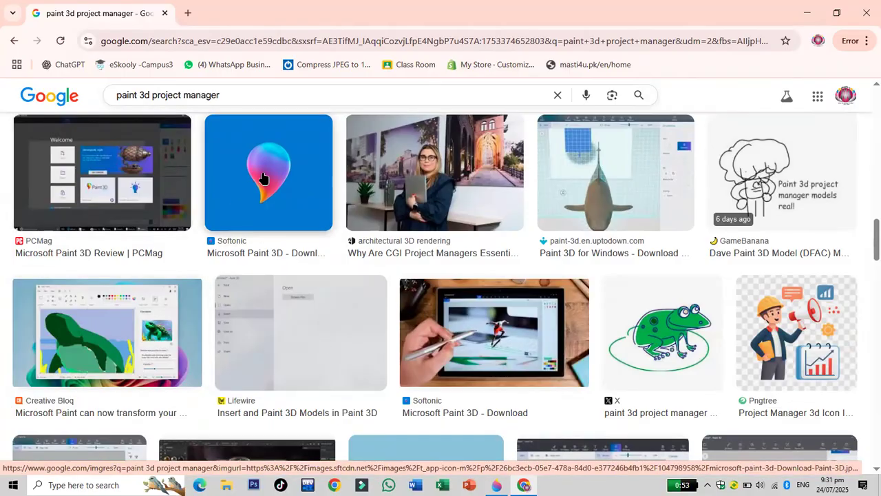
{"action": "scroll", "coordinate": [268, 178], "scroll_direction": "down", "scroll_amount": 2}
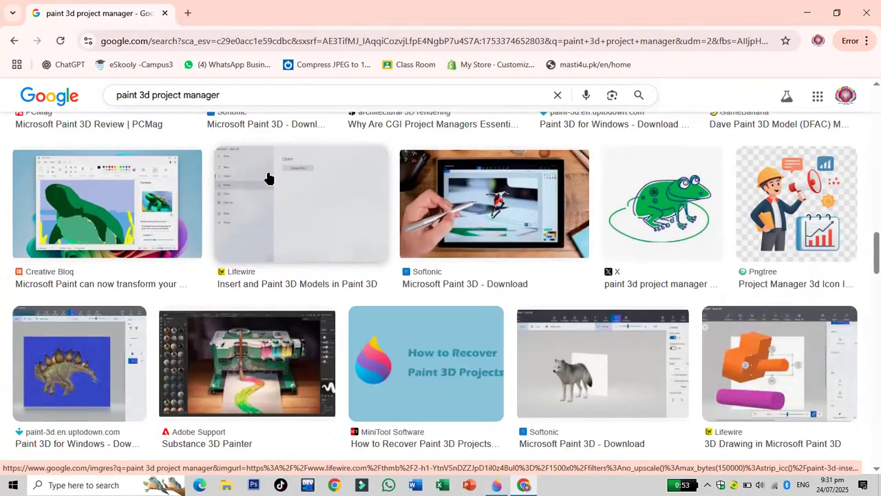
{"action": "scroll", "coordinate": [268, 178], "scroll_direction": "down", "scroll_amount": 3}
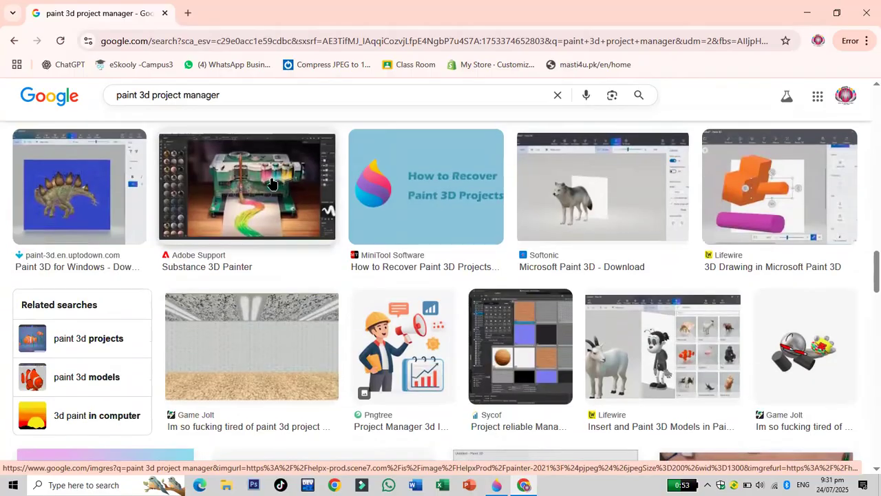
{"action": "scroll", "coordinate": [272, 182], "scroll_direction": "up", "scroll_amount": 8}
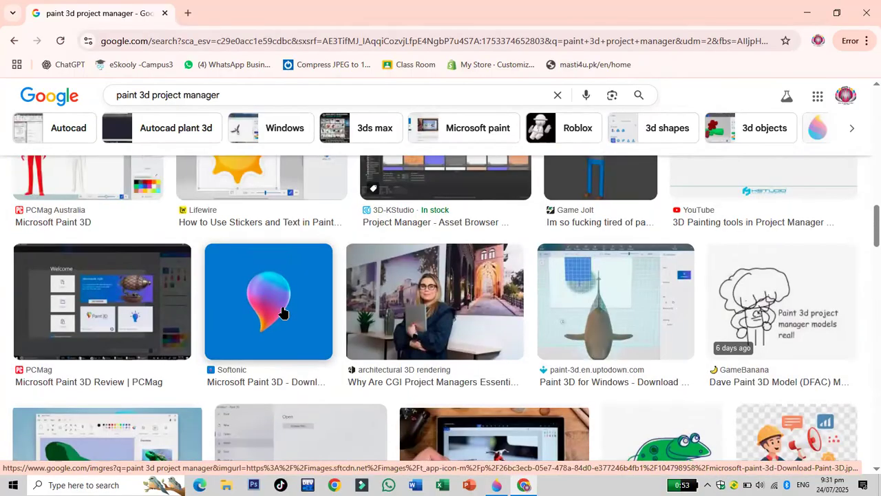
{"action": "scroll", "coordinate": [282, 313], "scroll_direction": "up", "scroll_amount": 2}
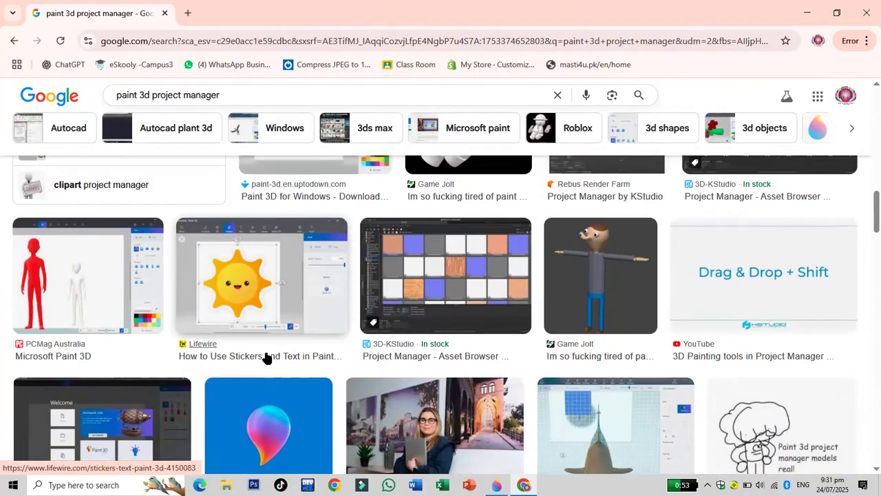
{"action": "scroll", "coordinate": [266, 357], "scroll_direction": "up", "scroll_amount": 2}
{"action": "scroll", "coordinate": [213, 294], "scroll_direction": "up", "scroll_amount": 8}
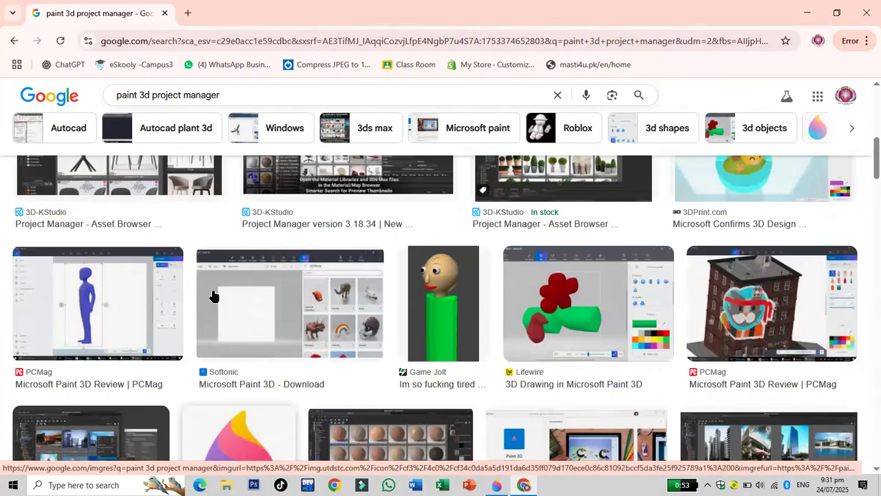
{"action": "scroll", "coordinate": [213, 294], "scroll_direction": "up", "scroll_amount": 3}
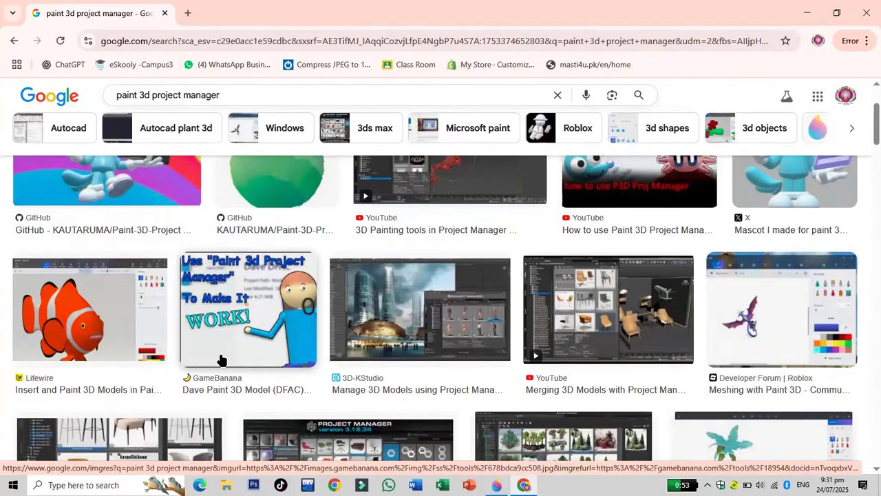
{"action": "scroll", "coordinate": [221, 360], "scroll_direction": "up", "scroll_amount": 3}
{"action": "scroll", "coordinate": [221, 361], "scroll_direction": "down", "scroll_amount": 1}
{"action": "scroll", "coordinate": [221, 360], "scroll_direction": "up", "scroll_amount": 1}
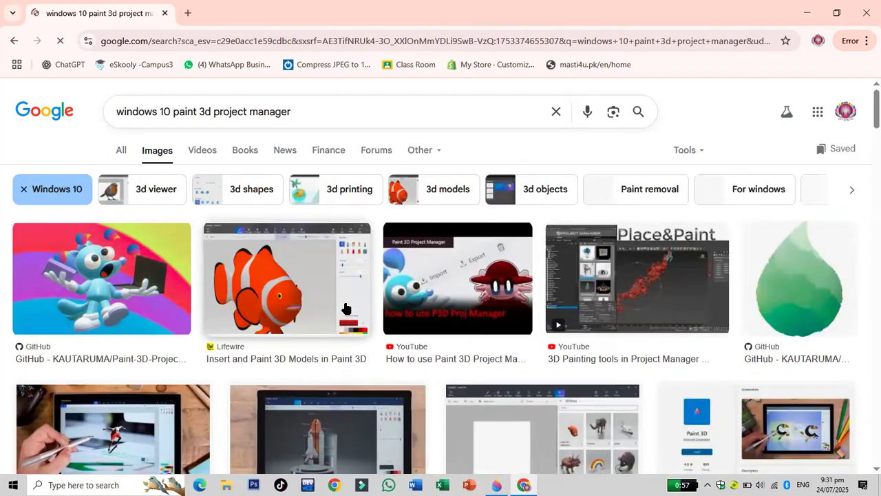
Step: Examine the image results for "windows 10 paint 3d project manager" for further Paint 3D project ideas
{"action": "scroll", "coordinate": [346, 308], "scroll_direction": "down", "scroll_amount": 5}
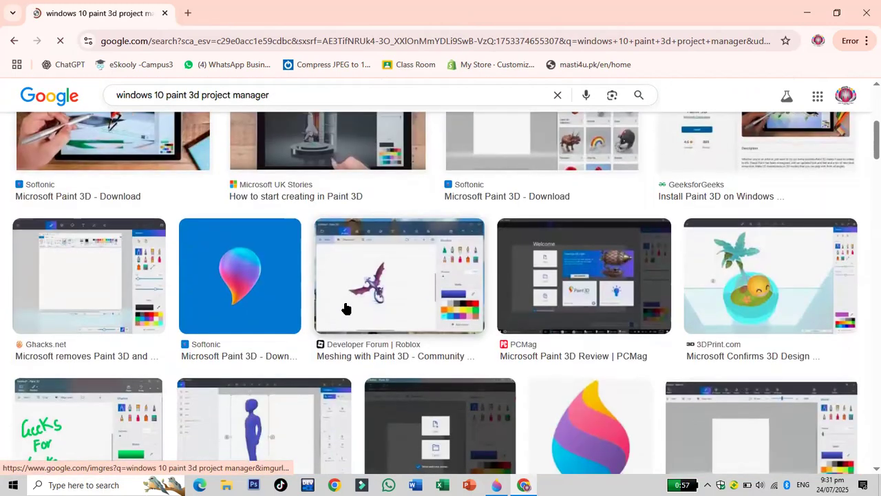
{"action": "scroll", "coordinate": [346, 308], "scroll_direction": "down", "scroll_amount": 4}
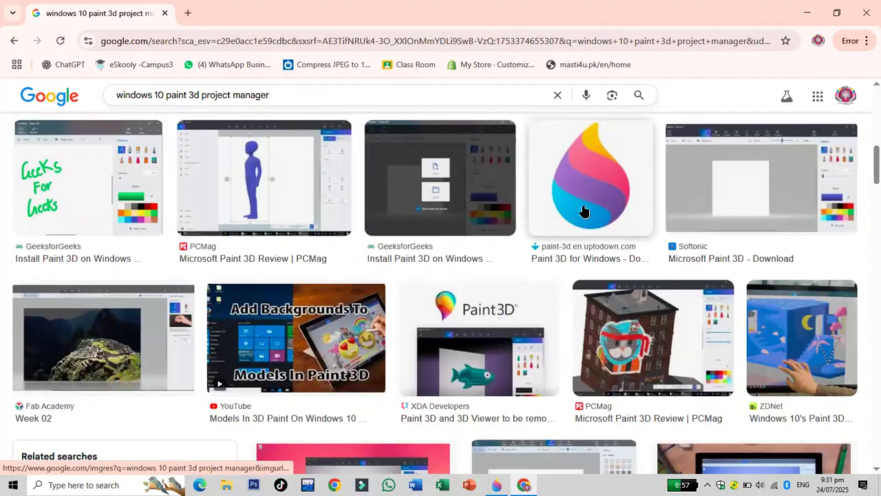
{"action": "scroll", "coordinate": [584, 211], "scroll_direction": "down", "scroll_amount": 5}
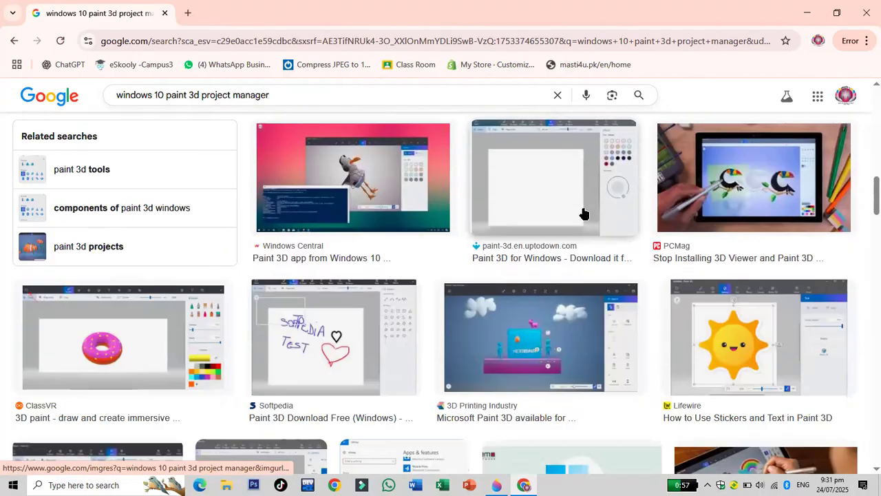
{"action": "scroll", "coordinate": [583, 210], "scroll_direction": "down", "scroll_amount": 4}
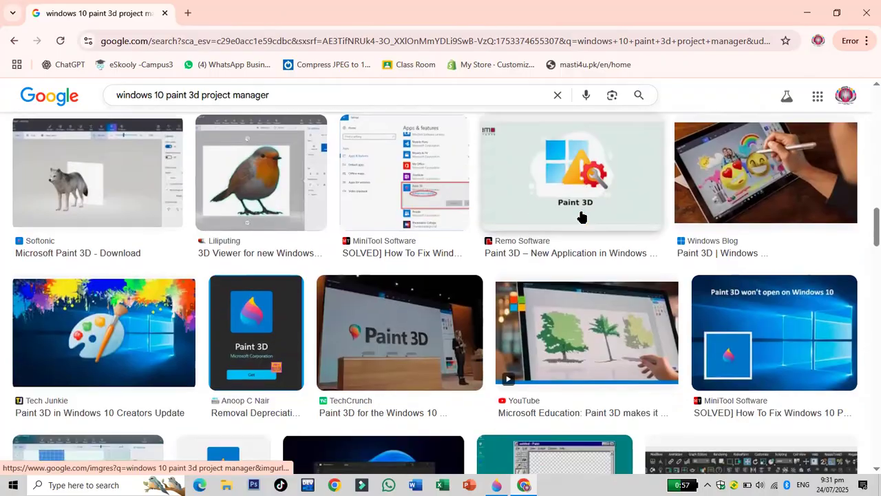
{"action": "scroll", "coordinate": [323, 227], "scroll_direction": "down", "scroll_amount": 5}
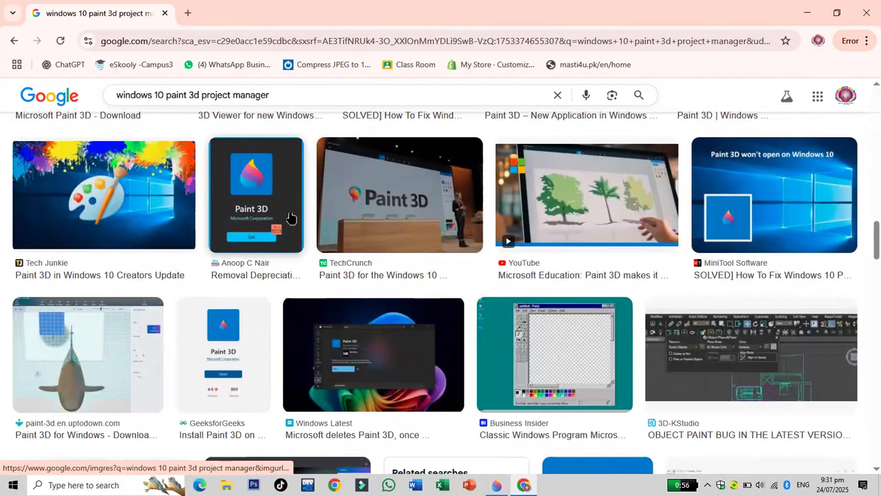
{"action": "scroll", "coordinate": [290, 277], "scroll_direction": "down", "scroll_amount": 6}
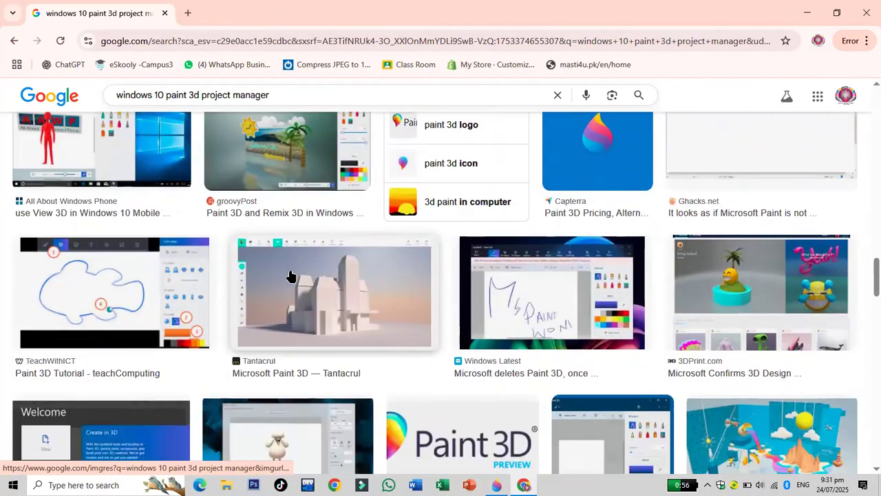
{"action": "scroll", "coordinate": [291, 276], "scroll_direction": "down", "scroll_amount": 7}
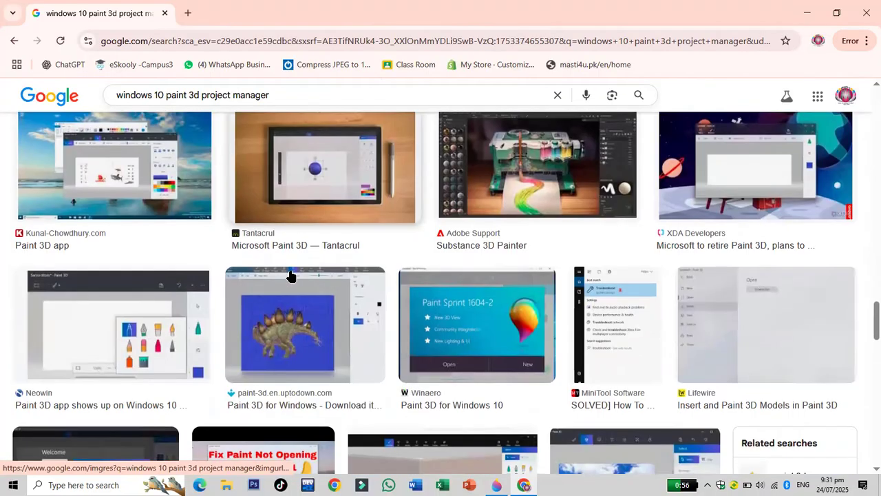
{"action": "scroll", "coordinate": [289, 276], "scroll_direction": "down", "scroll_amount": 8}
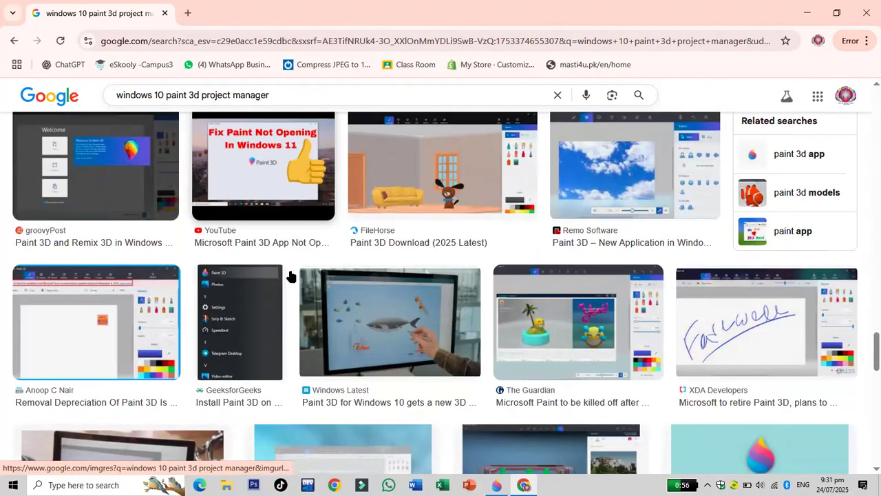
{"action": "scroll", "coordinate": [289, 275], "scroll_direction": "down", "scroll_amount": 7}
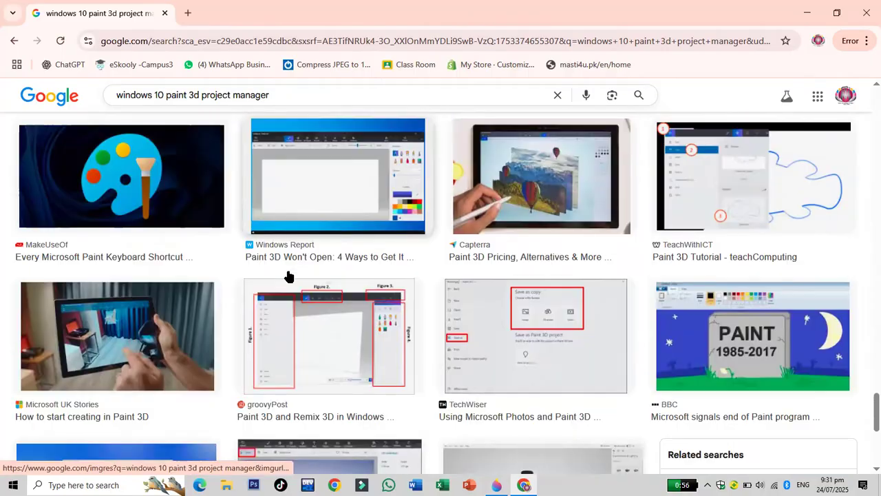
{"action": "scroll", "coordinate": [289, 275], "scroll_direction": "up", "scroll_amount": 4}
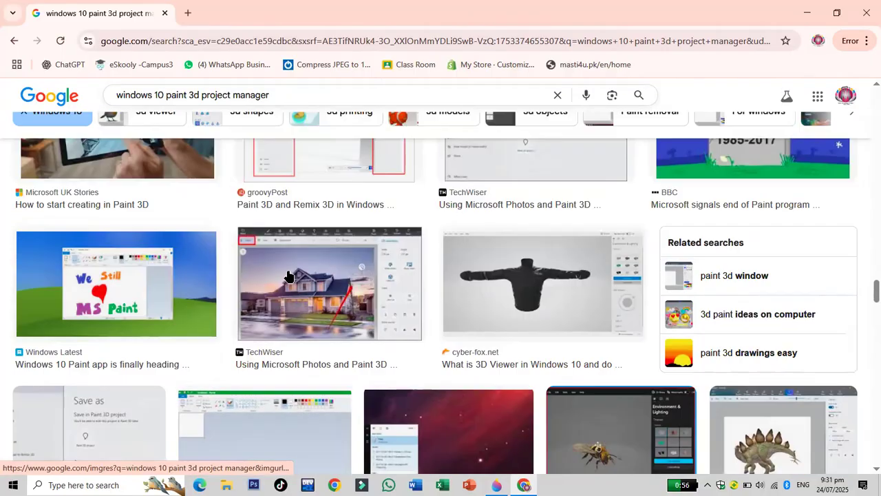
{"action": "scroll", "coordinate": [289, 275], "scroll_direction": "down", "scroll_amount": 5}
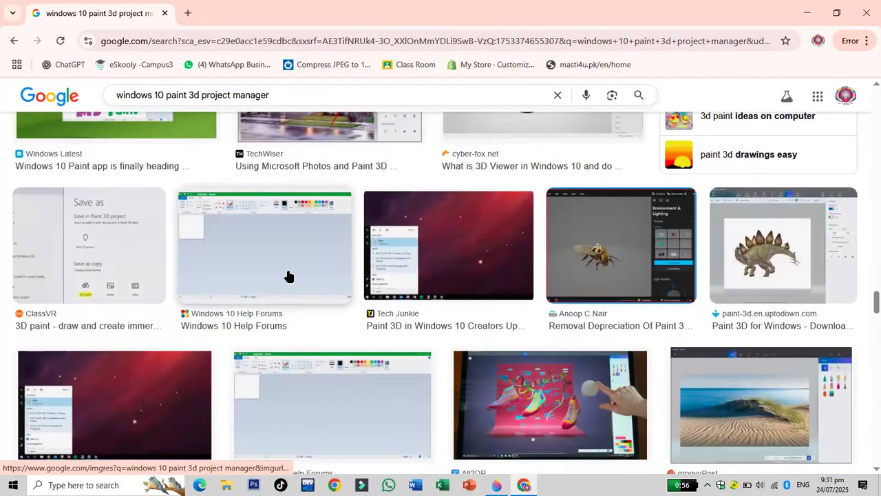